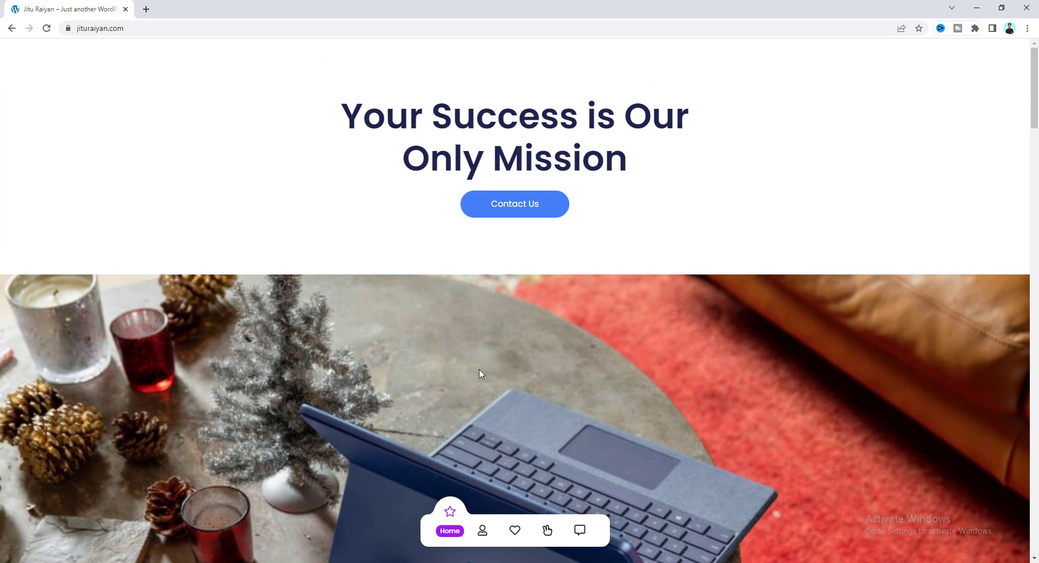
- Try the site's icon navigation menu by visiting its About, Service, Review and Contact sections
left_click(482, 531)
left_click(517, 533)
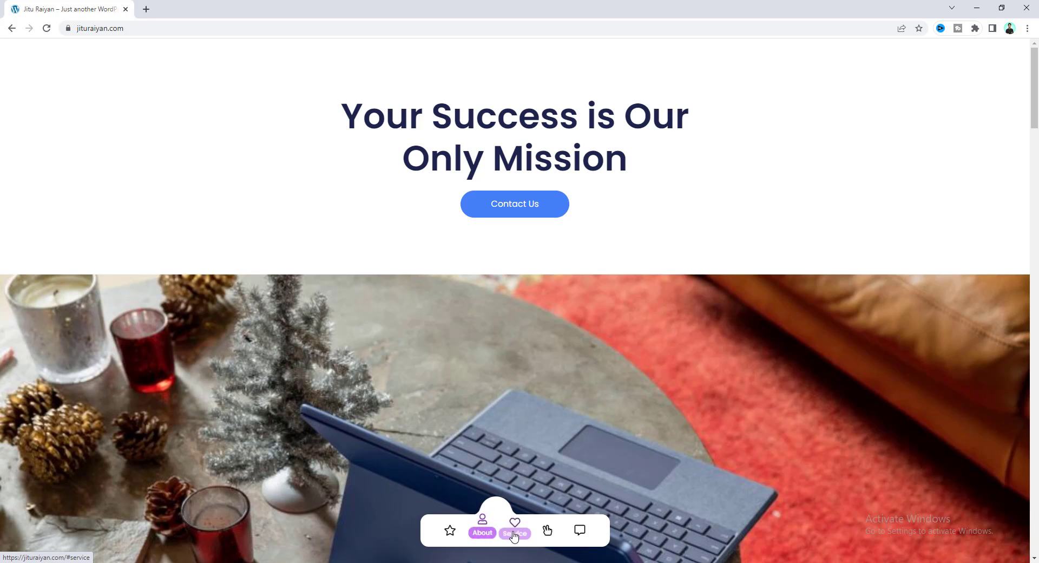
left_click(541, 533)
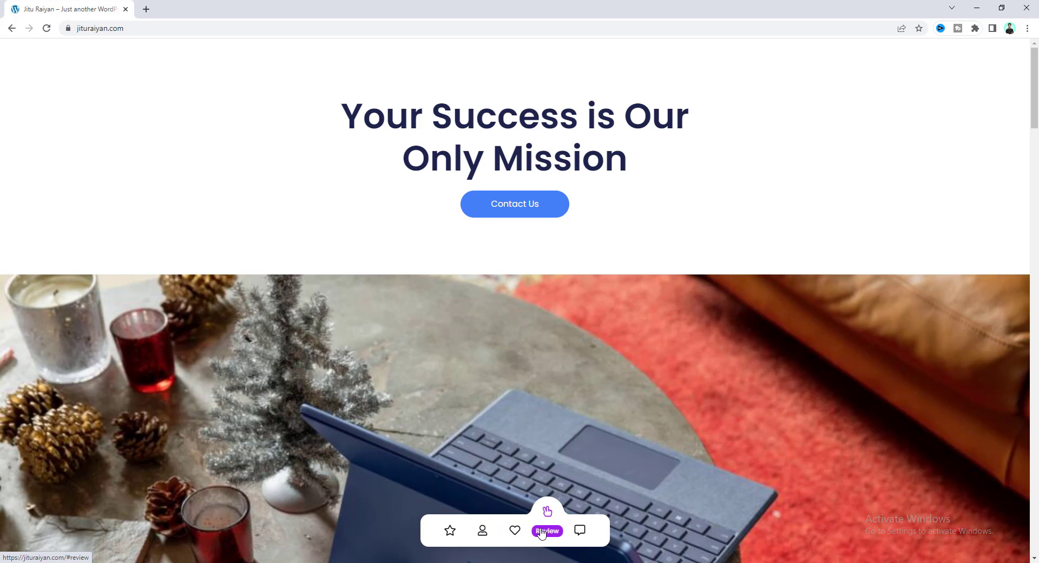
left_click(580, 530)
left_click(551, 531)
left_click(510, 531)
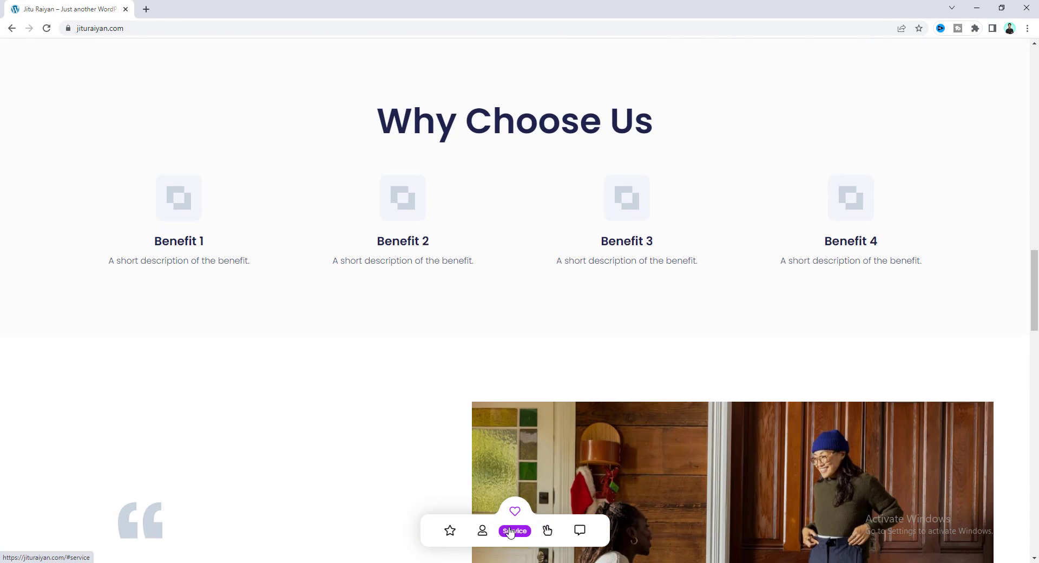
left_click(483, 533)
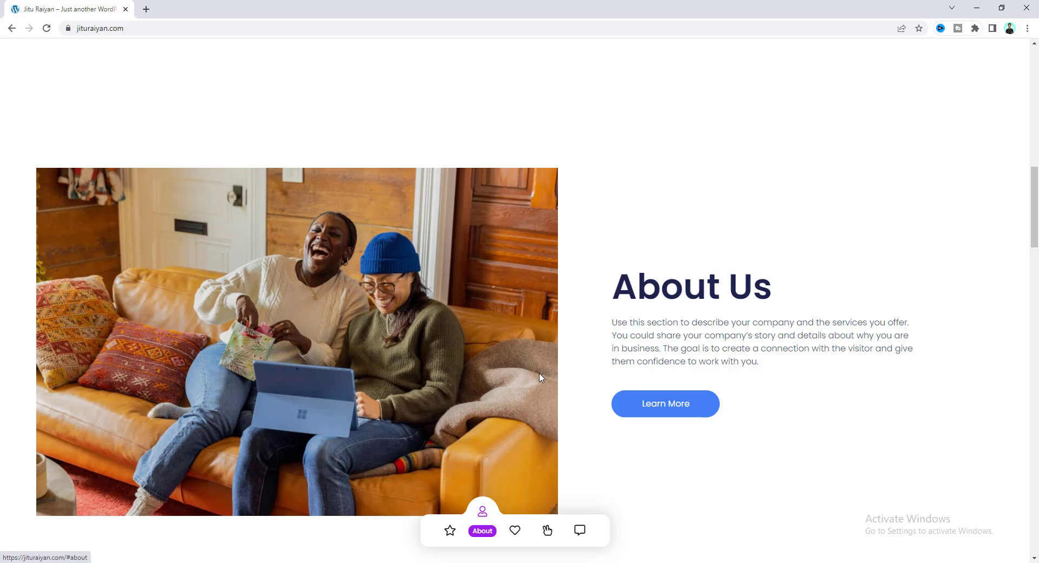
- Examine how the icon menu's active item follows the page sections from About Us down to the newsletter footer
scroll(637, 304, "down", 10)
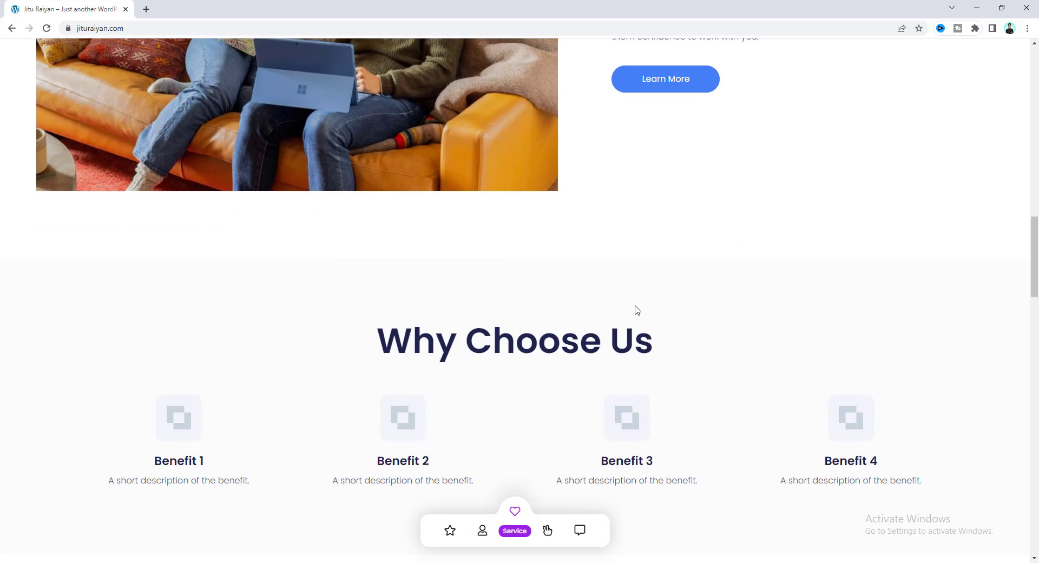
scroll(636, 308, "down", 10)
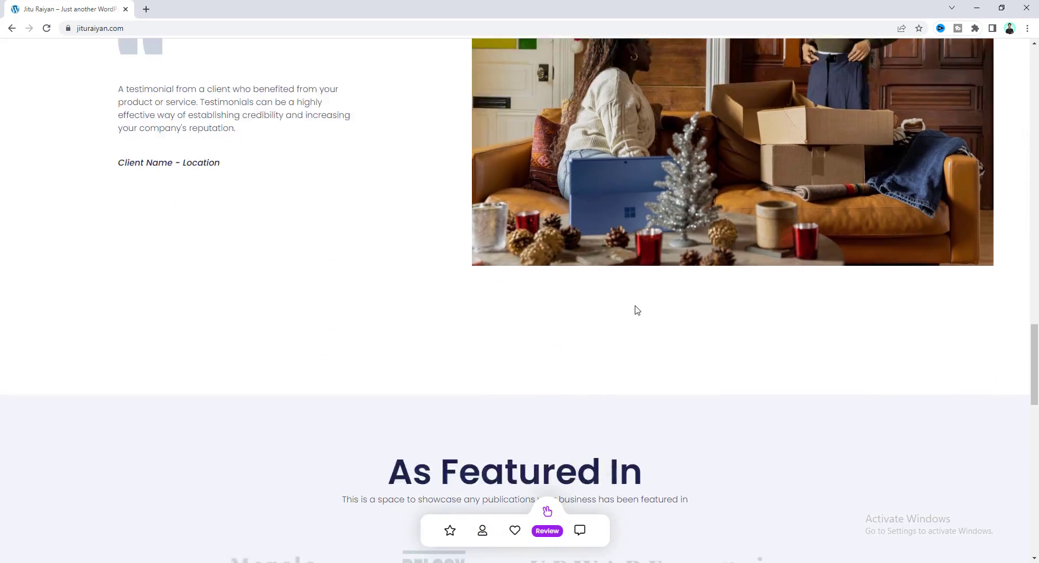
scroll(609, 281, "up", 8)
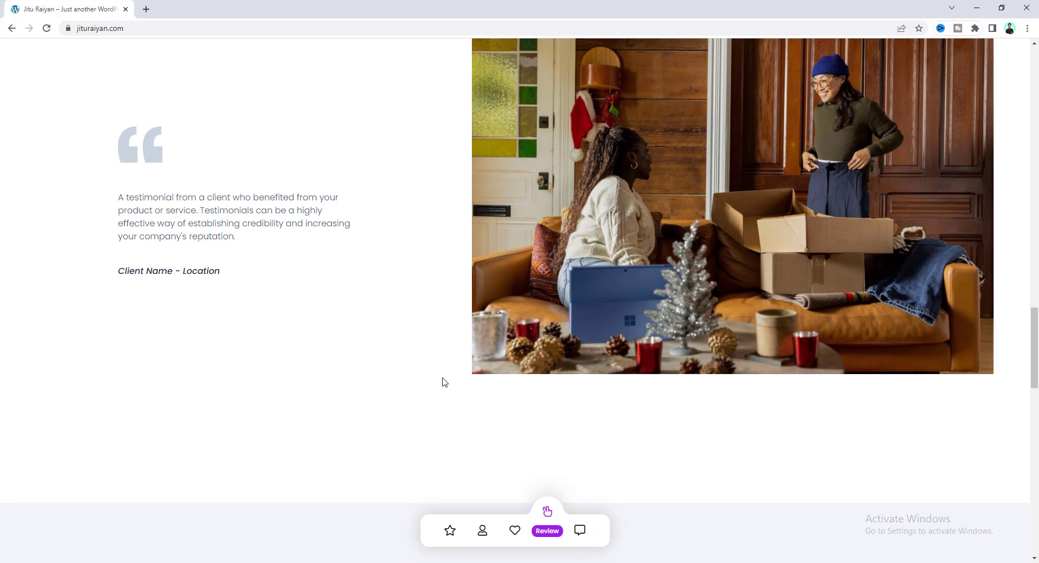
scroll(637, 382, "down", 10)
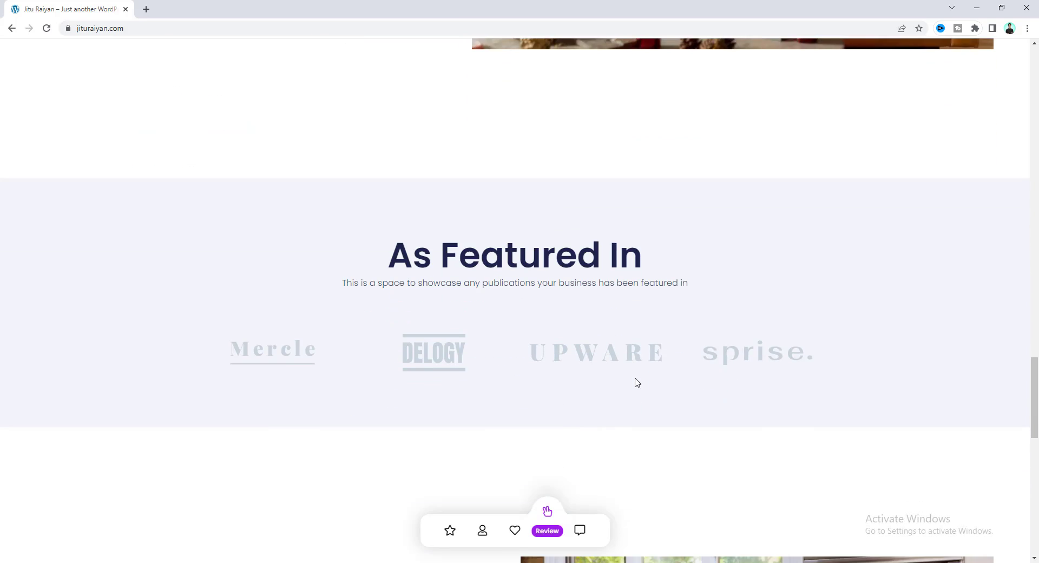
scroll(637, 383, "down", 4)
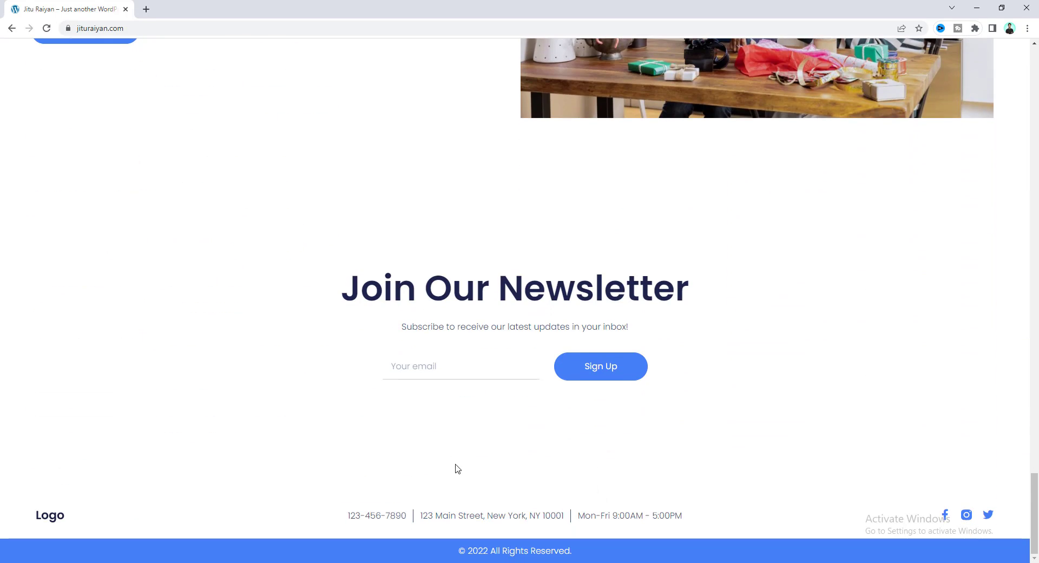
scroll(514, 454, "up", 10)
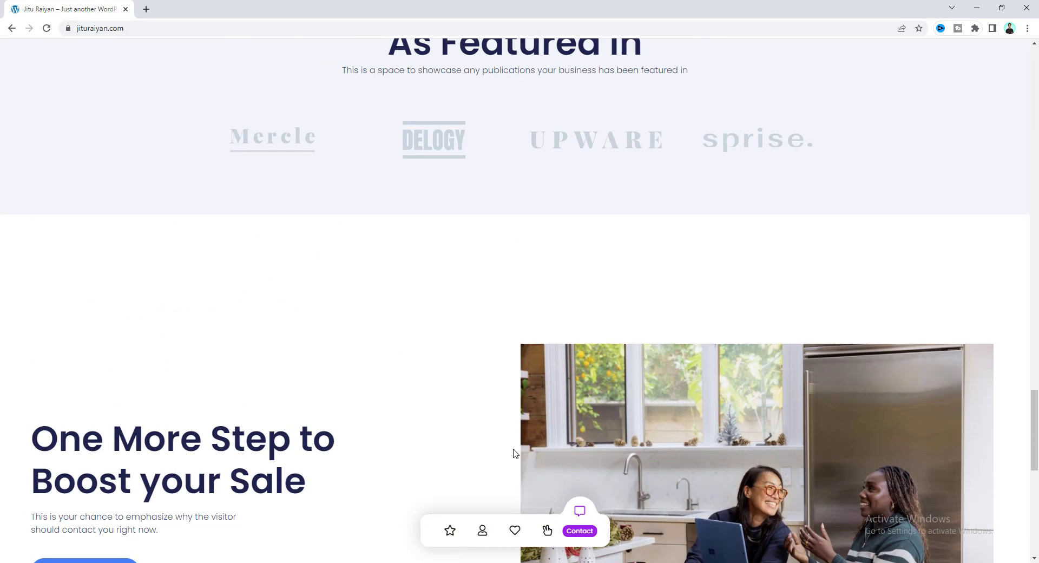
scroll(516, 454, "down", 6)
scroll(516, 453, "down", 4)
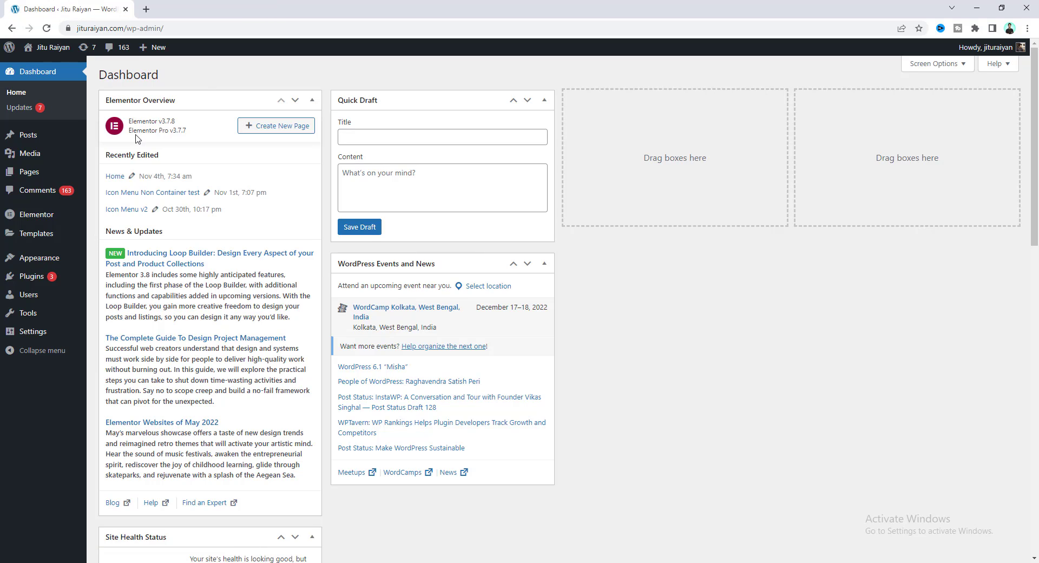
- Create a new header template in the Theme Builder and dismiss the block library to start blank
mouse_move(65, 237)
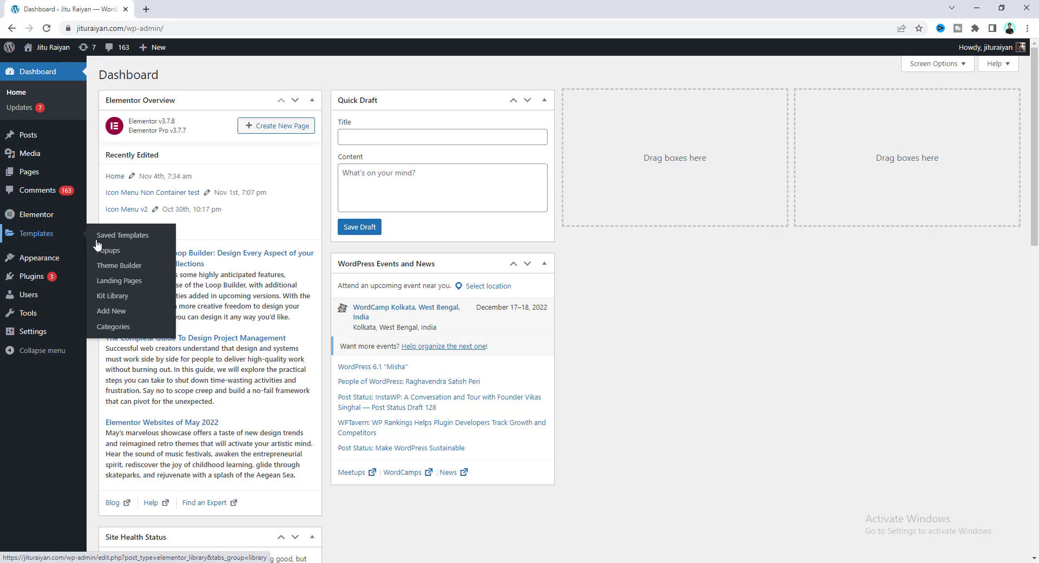
left_click(113, 265)
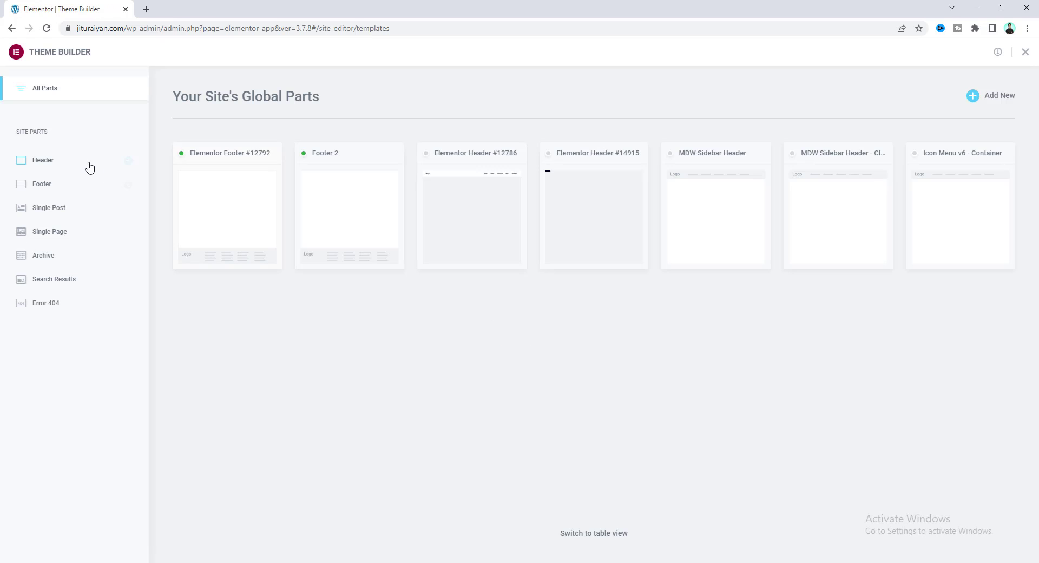
left_click(84, 163)
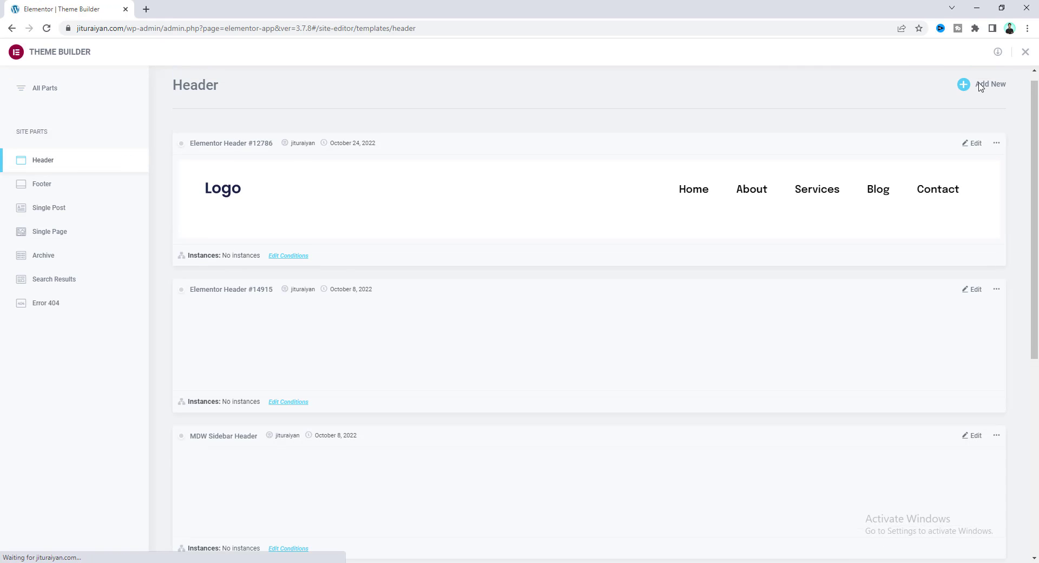
left_click(983, 101)
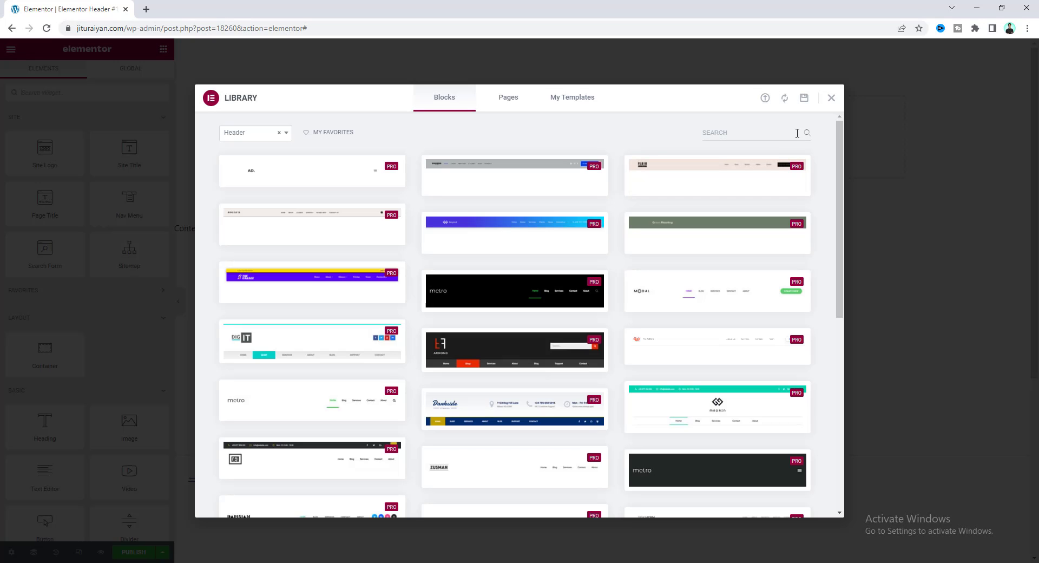
left_click(831, 98)
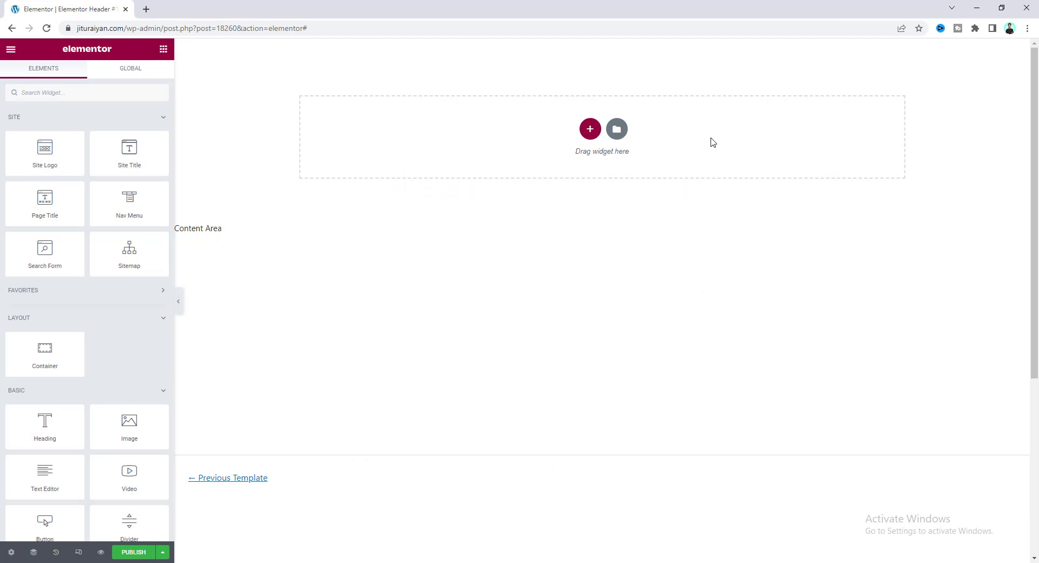
- Title the header template "Icon Navigation Menu" in its general settings
left_click(11, 552)
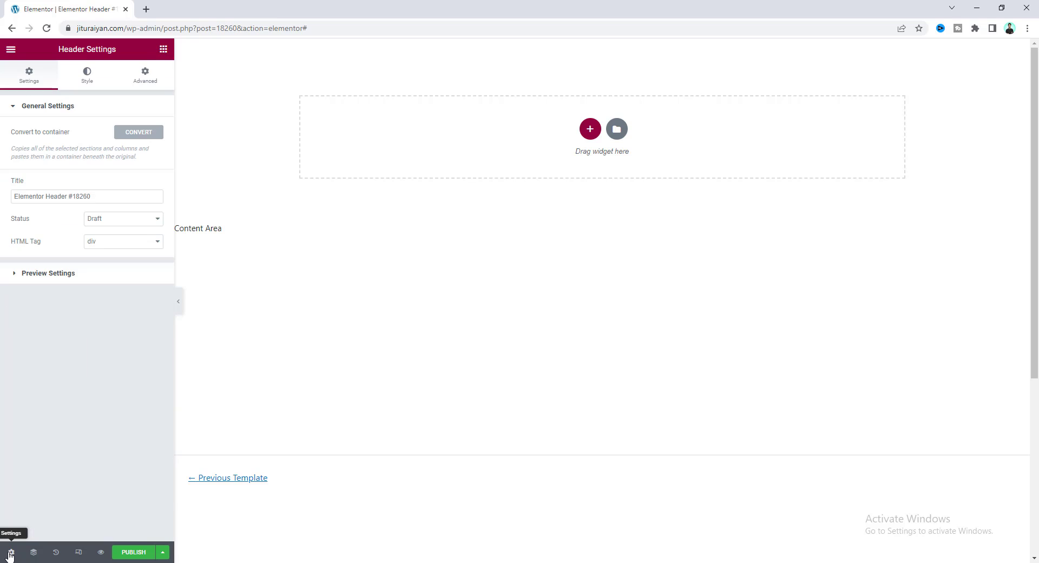
triple_click(102, 196)
type("Icon Navigation Menu")
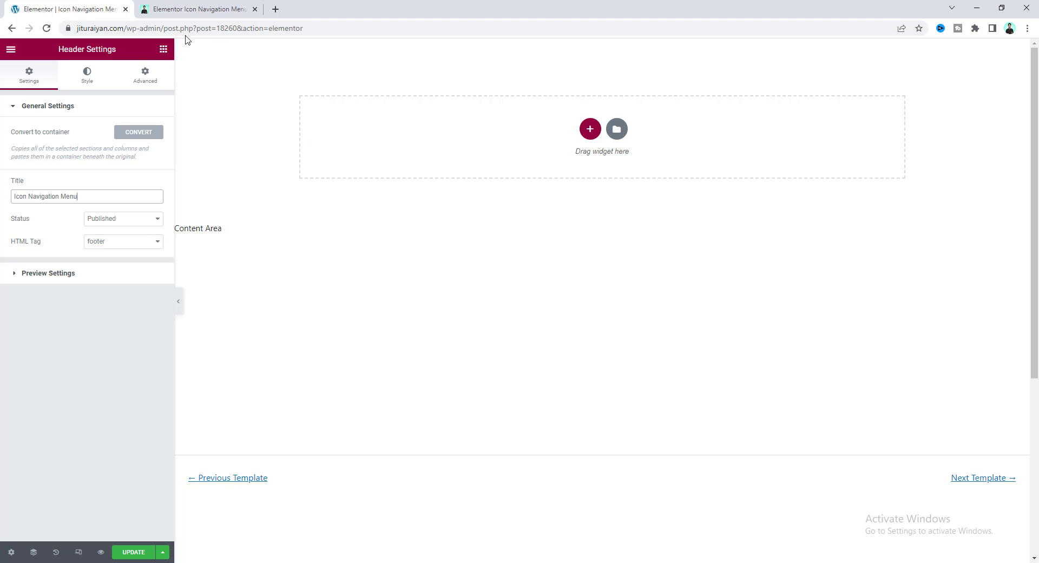
- Review the Elementor Icon Navigation Menu Bar product page on Gumroad, including its features and description
left_click(189, 8)
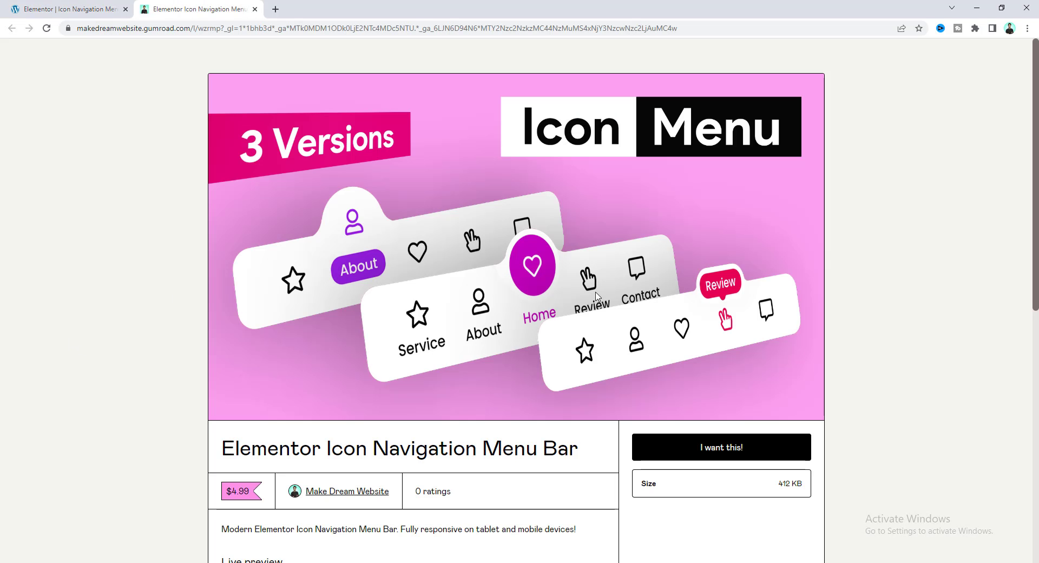
scroll(600, 314, "down", 9)
scroll(606, 323, "up", 2)
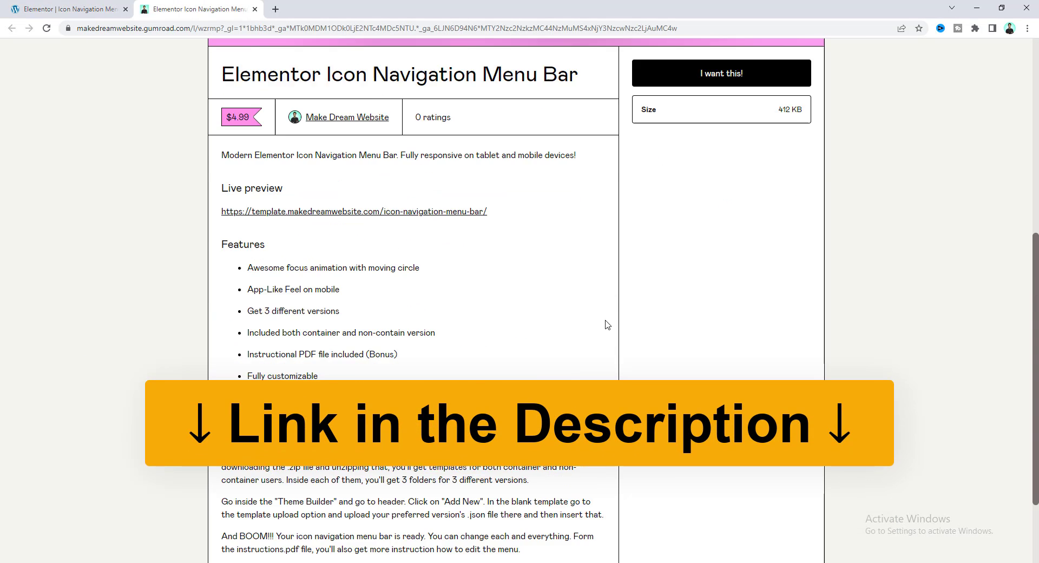
scroll(607, 325, "up", 7)
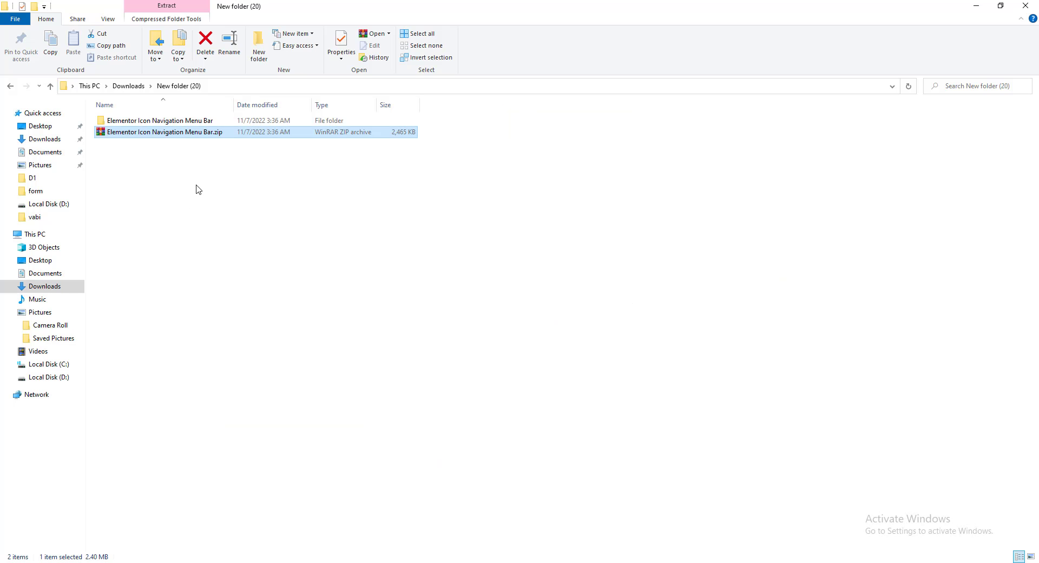
- In File Explorer, open folder 1 inside the Container folder of the extracted Elementor Icon Navigation Menu Bar download
double_click(160, 124)
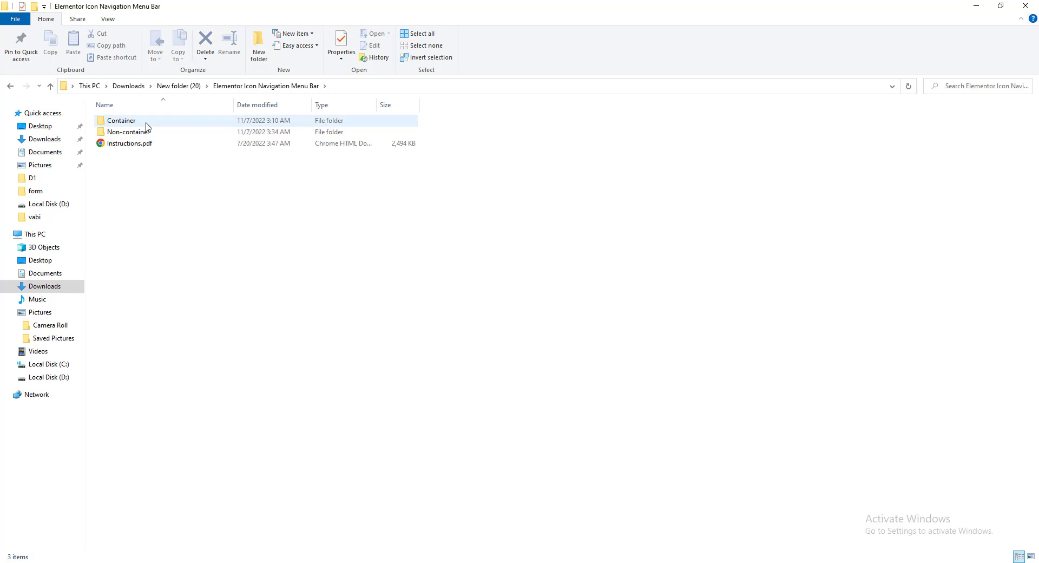
left_click(147, 125)
double_click(146, 123)
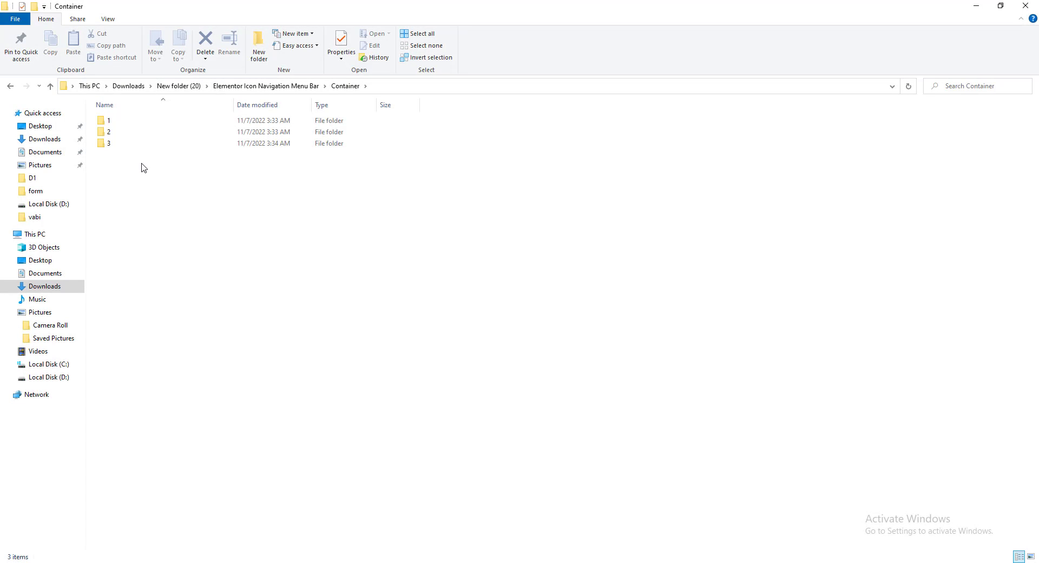
left_click(123, 124)
double_click(123, 125)
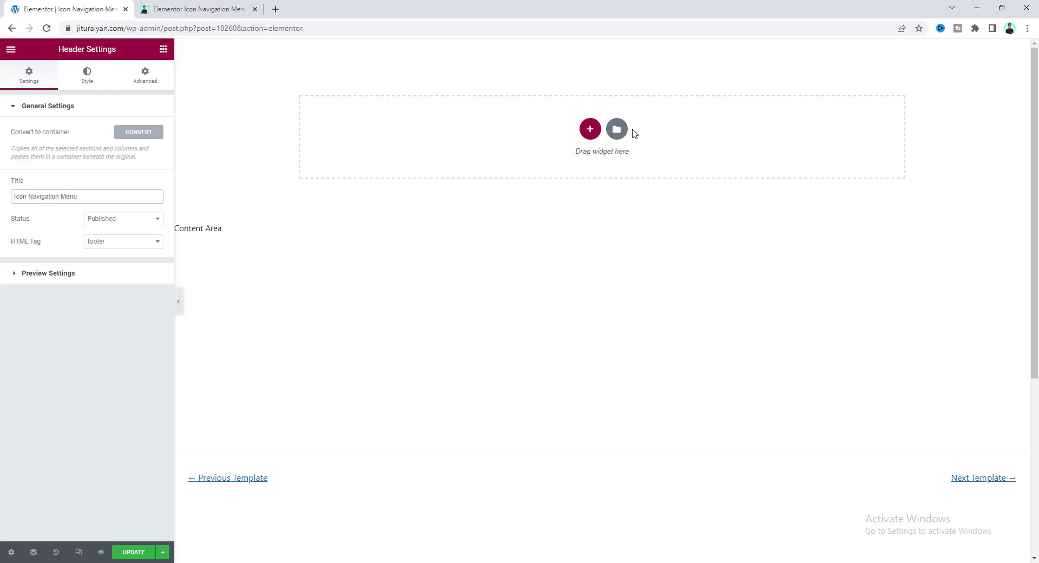
left_click(616, 129)
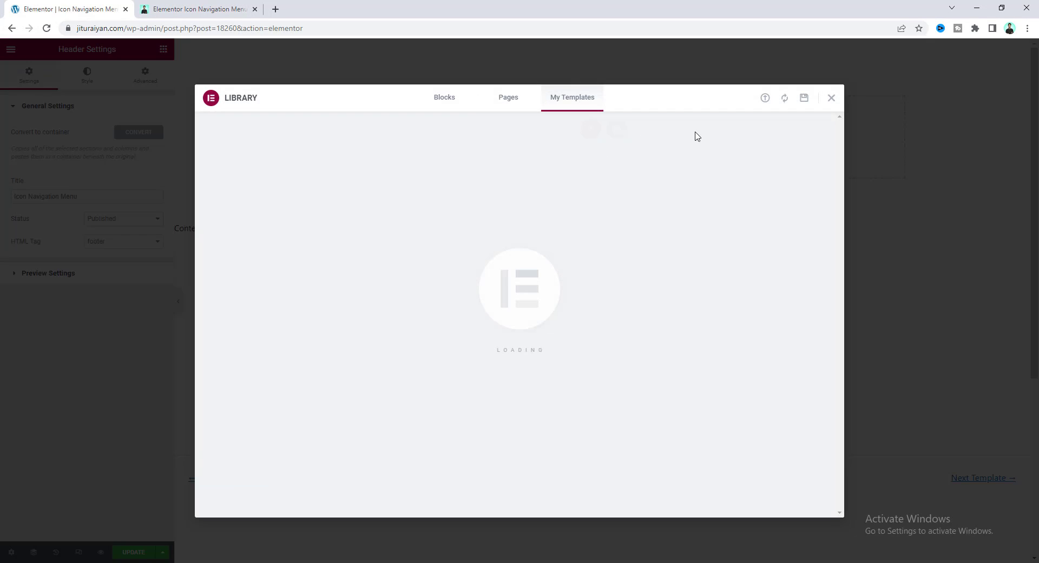
left_click(762, 100)
left_click(209, 561)
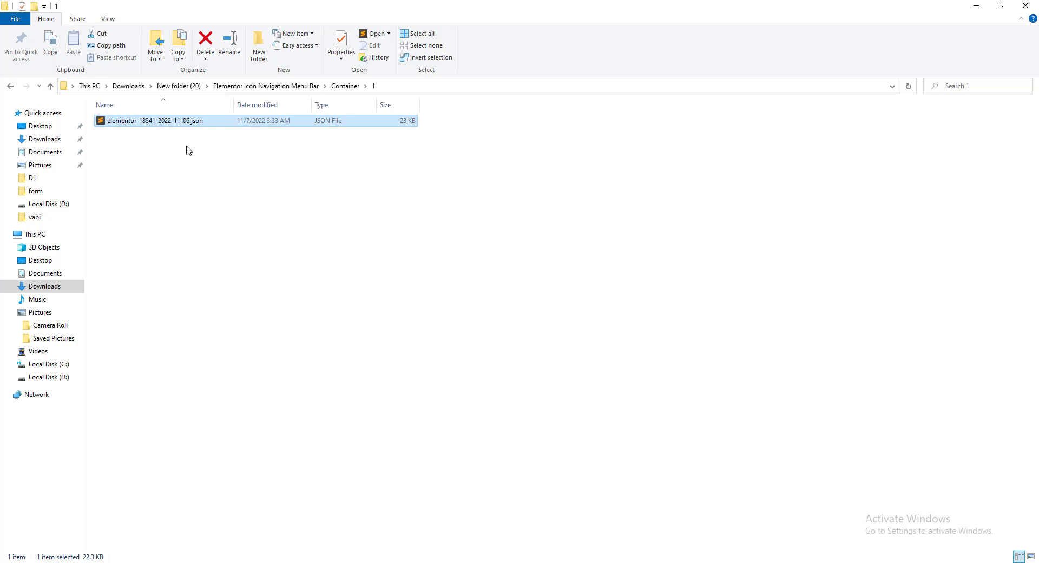
left_click_drag(193, 121, 565, 265)
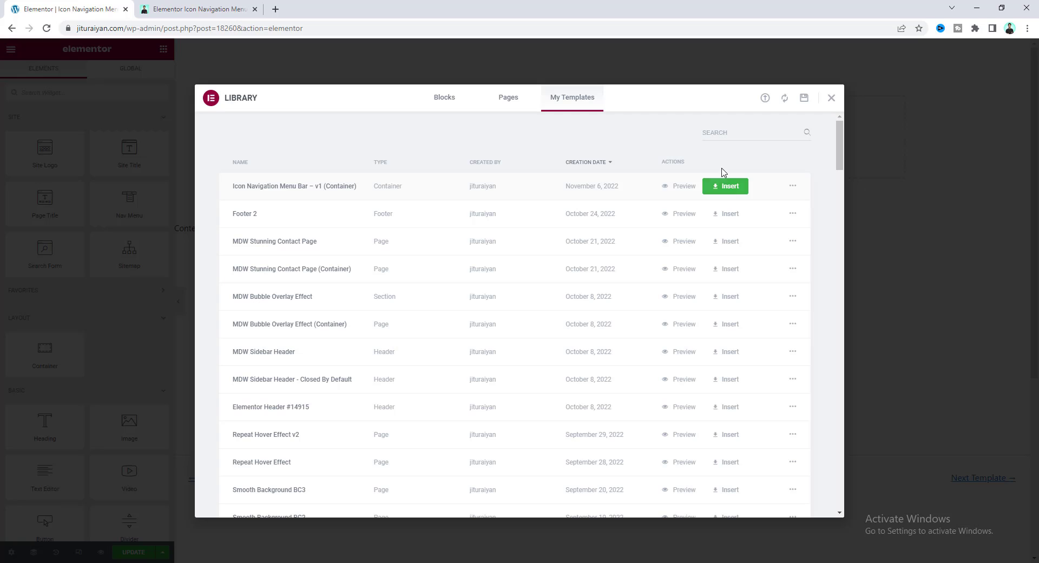
left_click(726, 188)
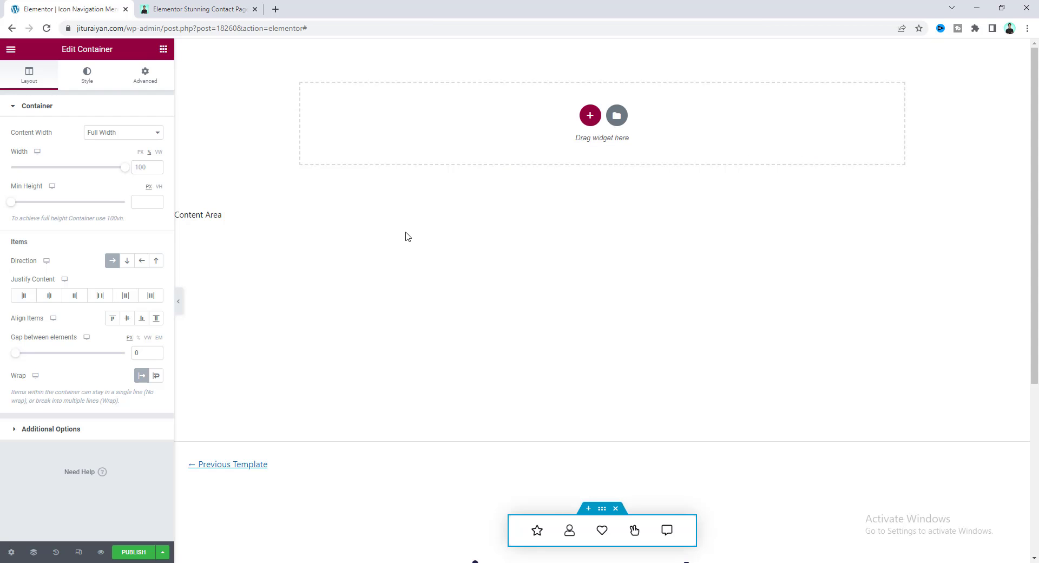
- Publish the header template with a display condition that includes the Entire Site
left_click(142, 552)
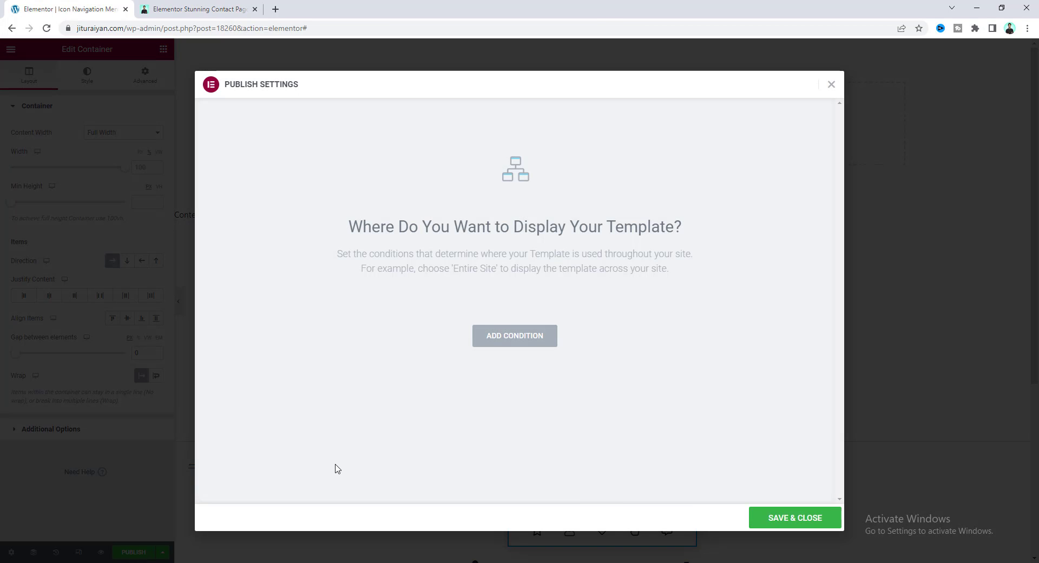
left_click(513, 340)
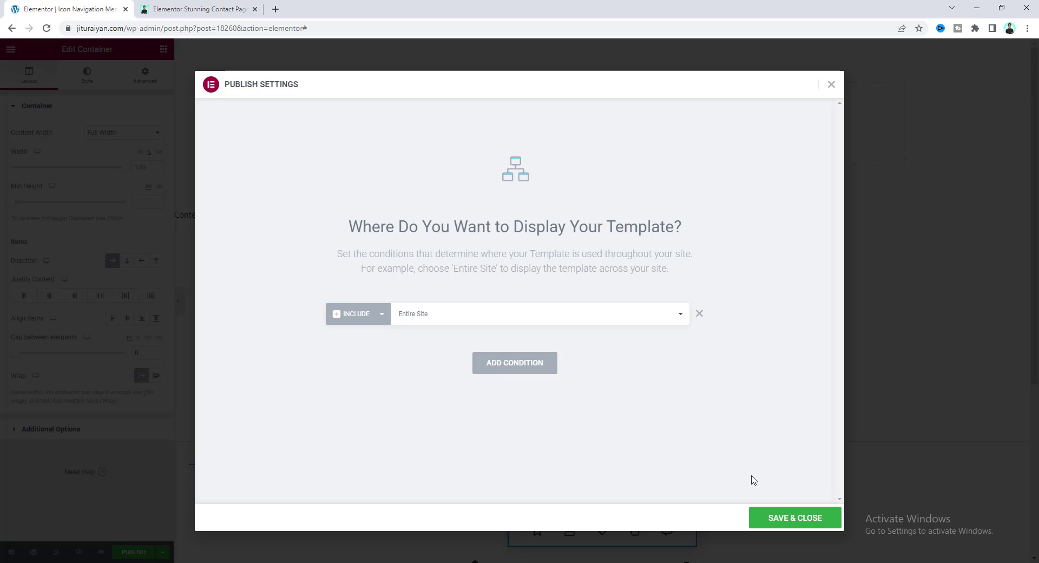
left_click(779, 515)
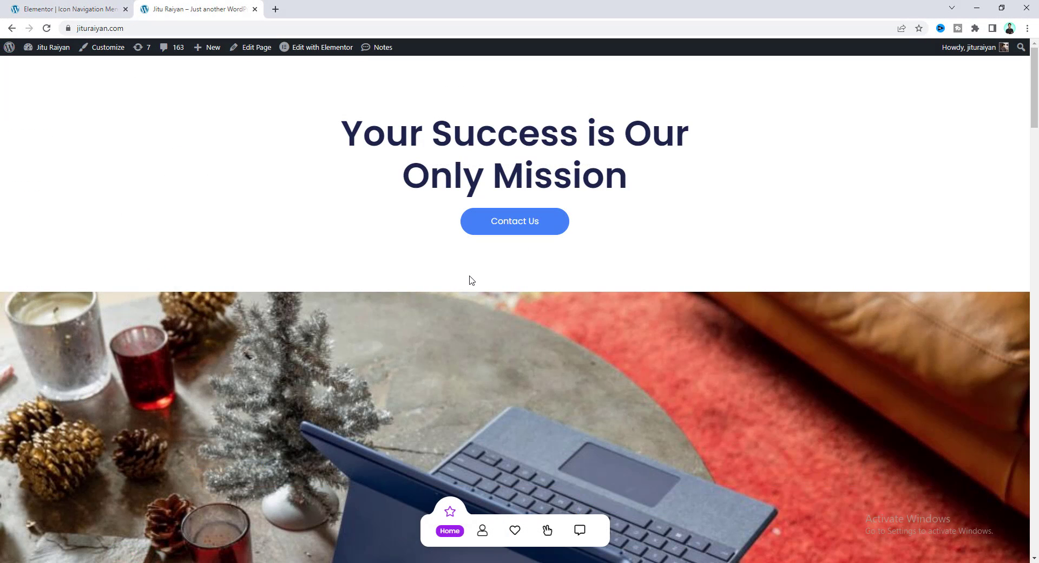
- Check the published icon menu on the live home page while passing through its sections
scroll(470, 279, "down", 15)
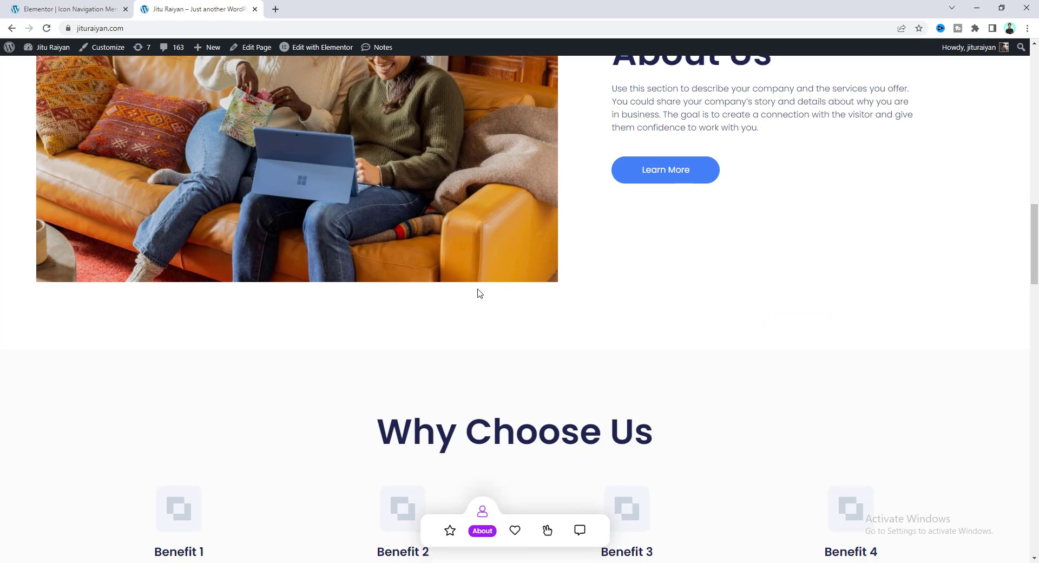
scroll(485, 417, "down", 6)
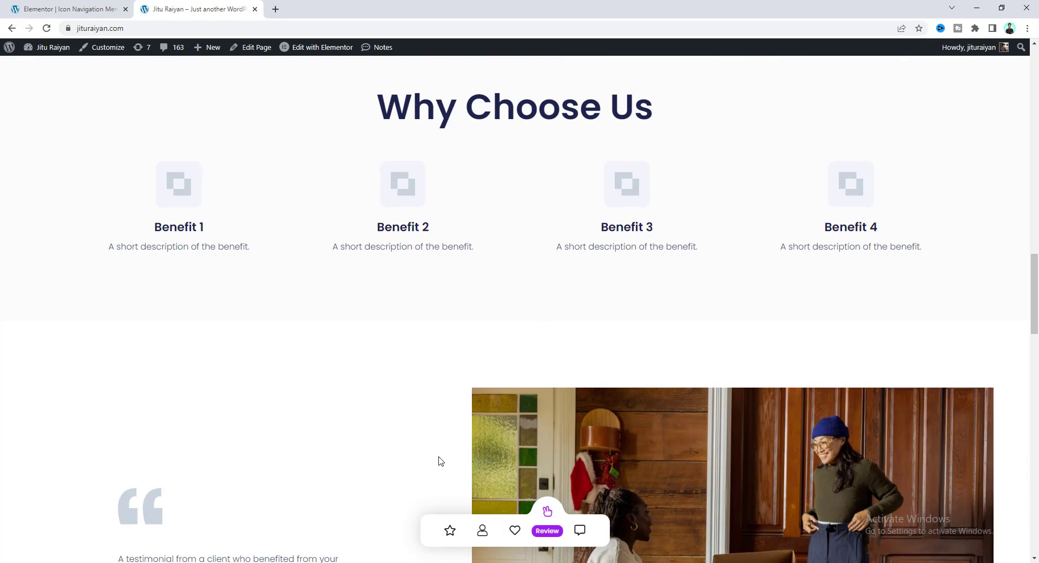
- In the header template editor, check the link anchors of the Home and About icon boxes in the floating menu
key("ctrl+shift+Tab")
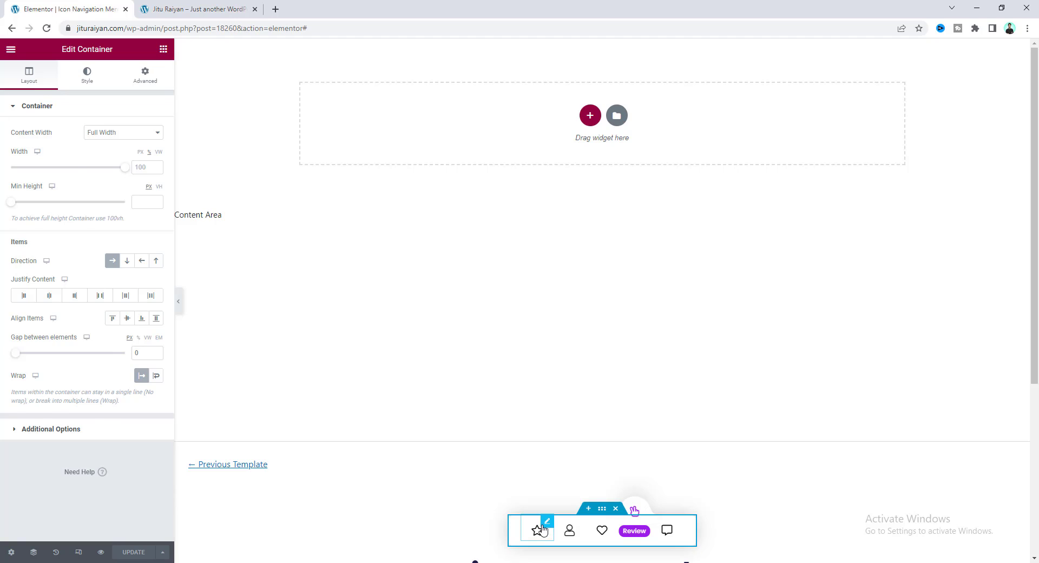
left_click(543, 530)
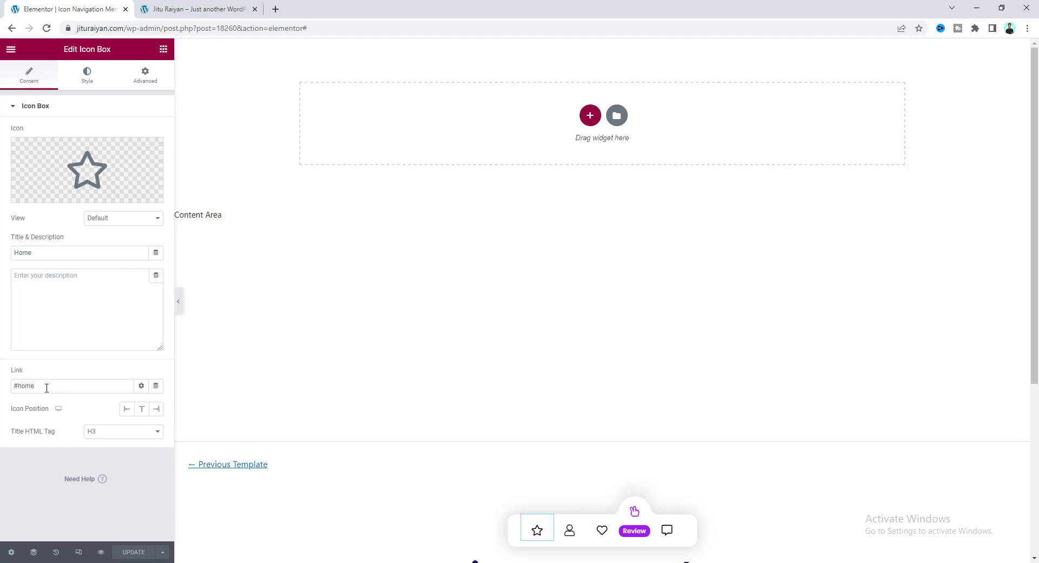
left_click(569, 530)
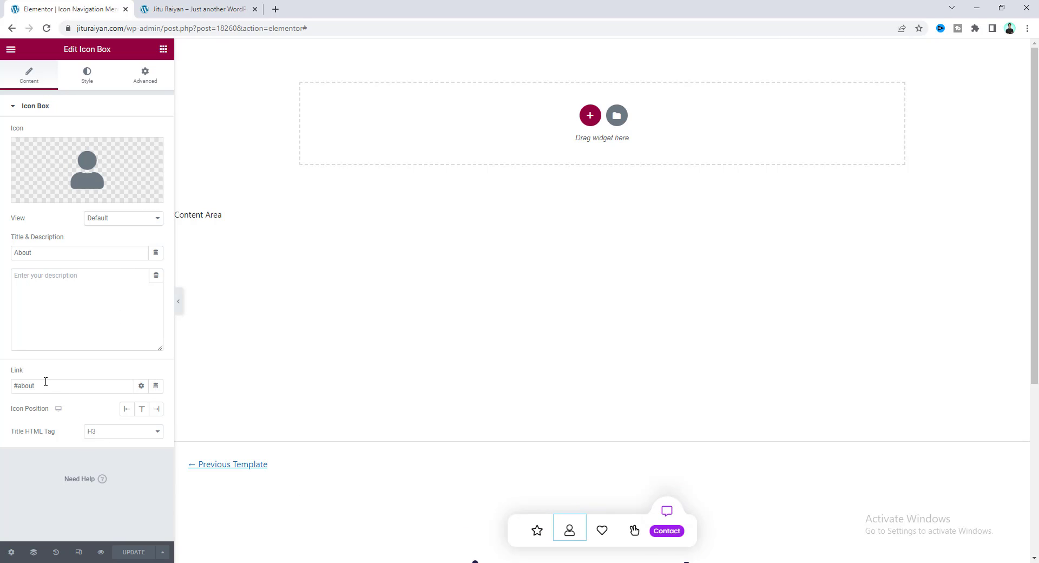
left_click_drag(42, 385, 6, 387)
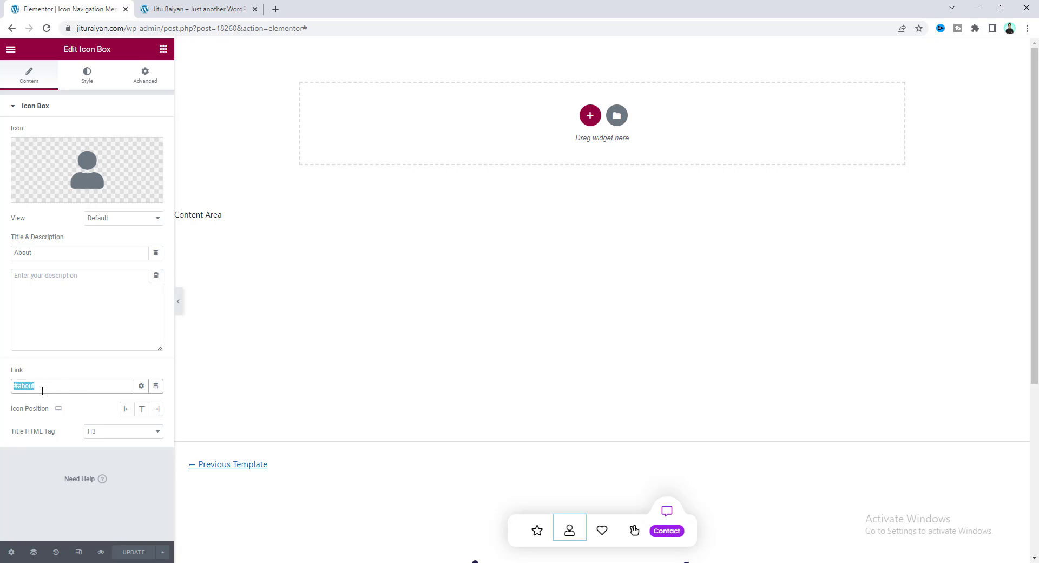
- Open the home page in Elementor in a new tab and check the CSS IDs of its hero and About Us containers
left_click(198, 9)
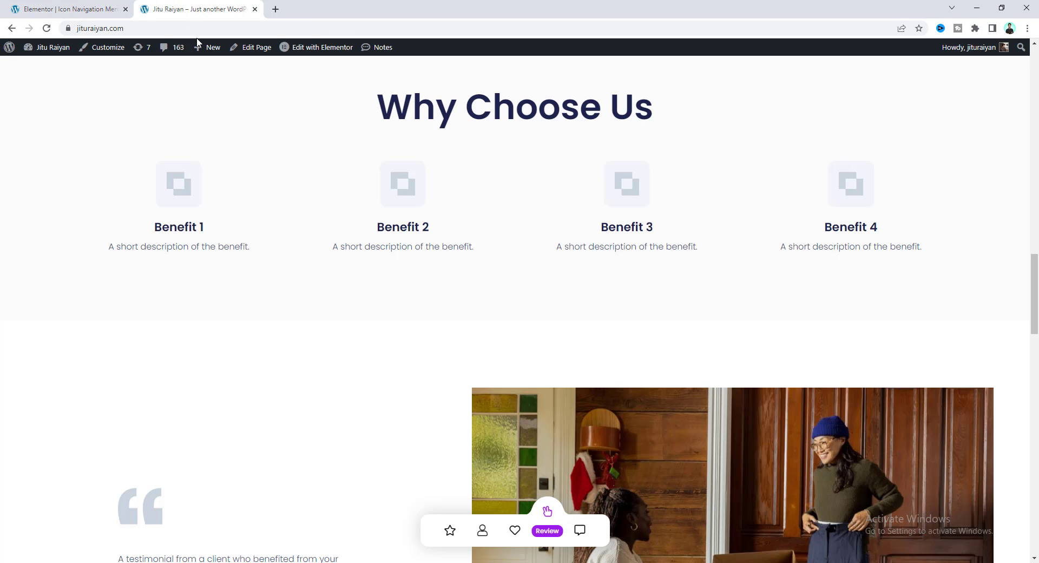
right_click(301, 52)
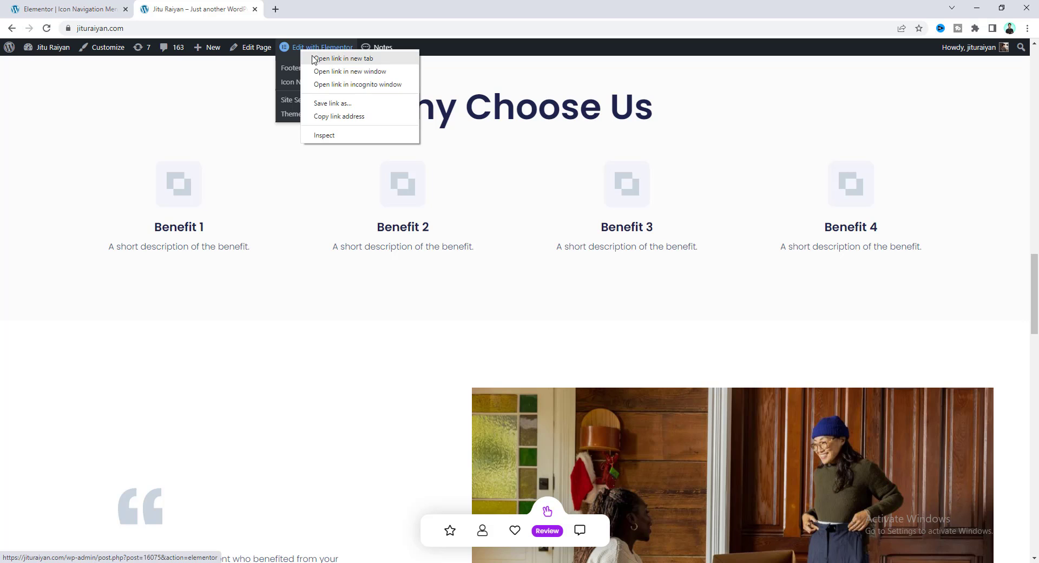
left_click(317, 59)
left_click(311, 7)
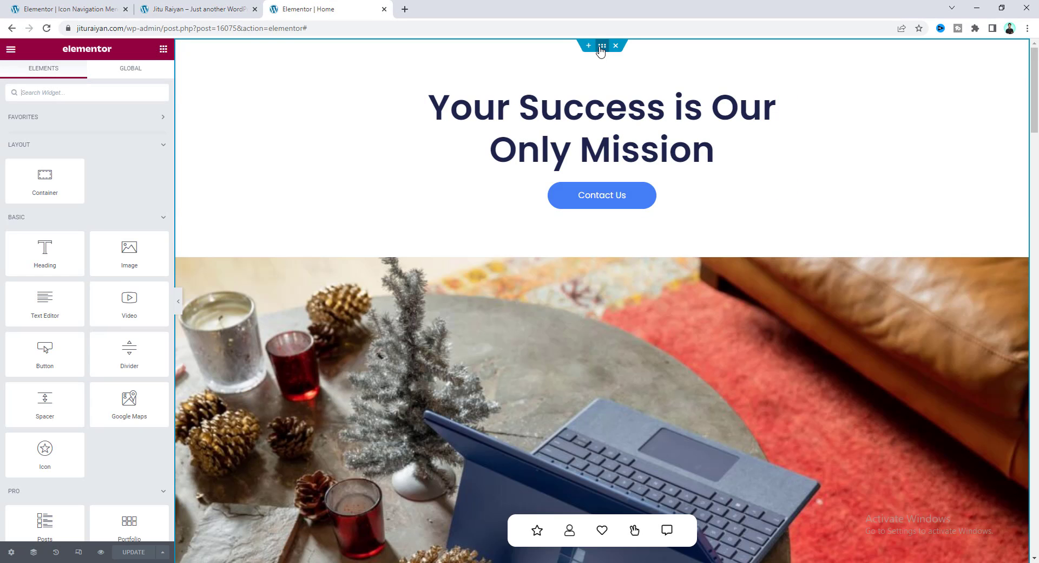
left_click(601, 50)
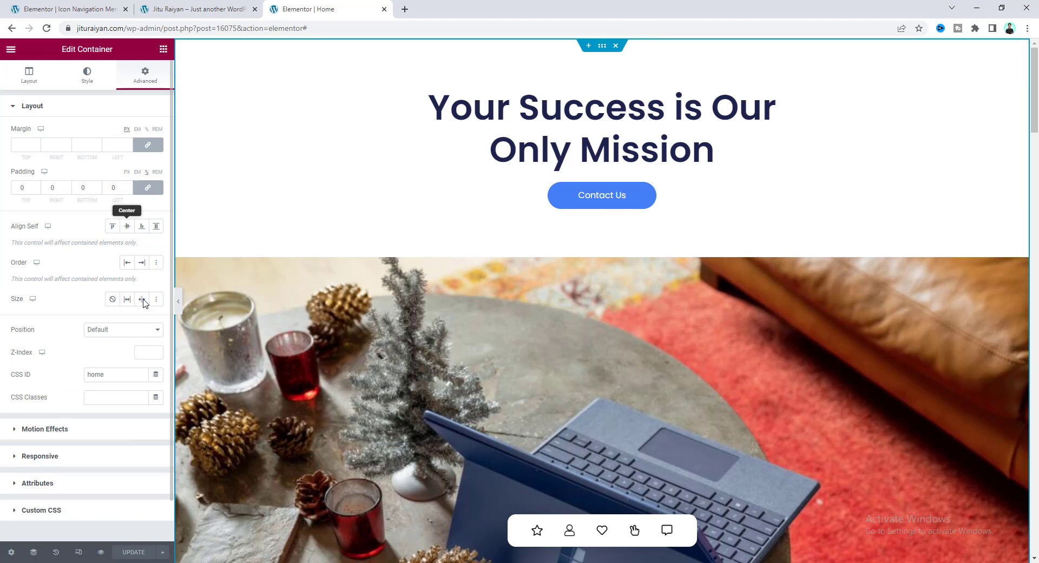
scroll(495, 355, "down", 10)
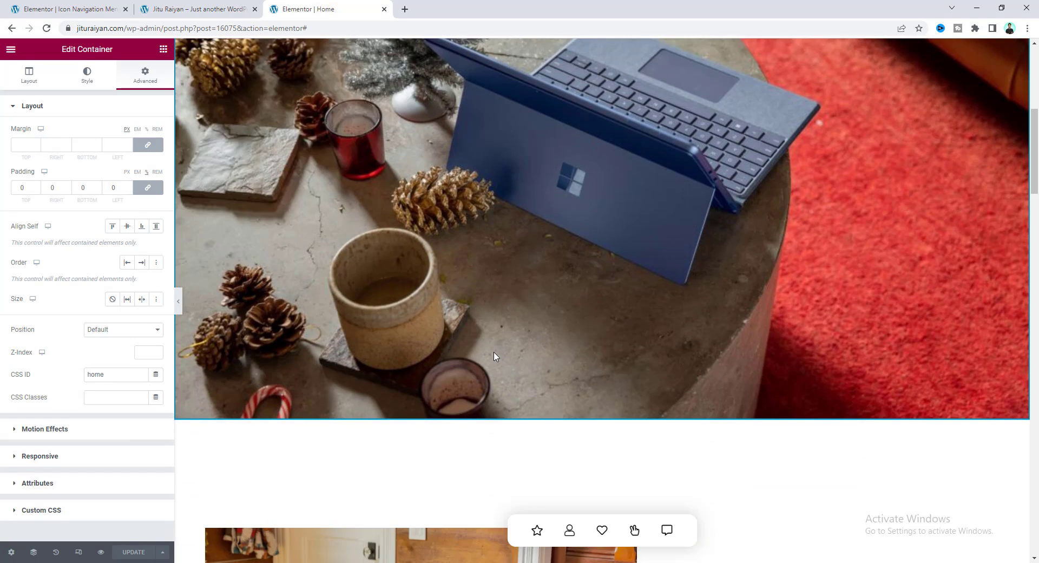
left_click(602, 144)
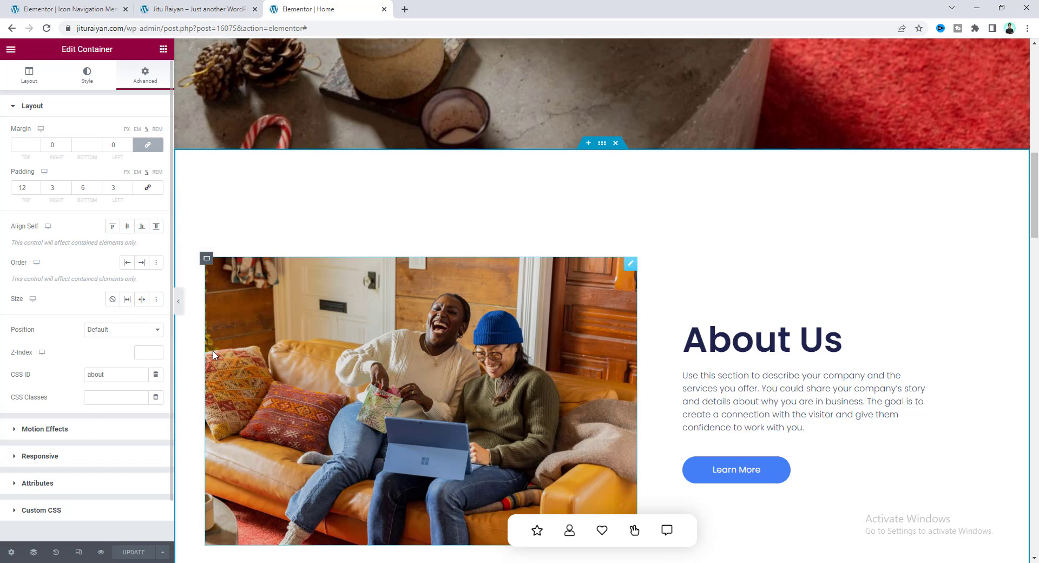
- Return to the header template and compare the About icon box's link with the About Us section's CSS ID
key("ctrl+1")
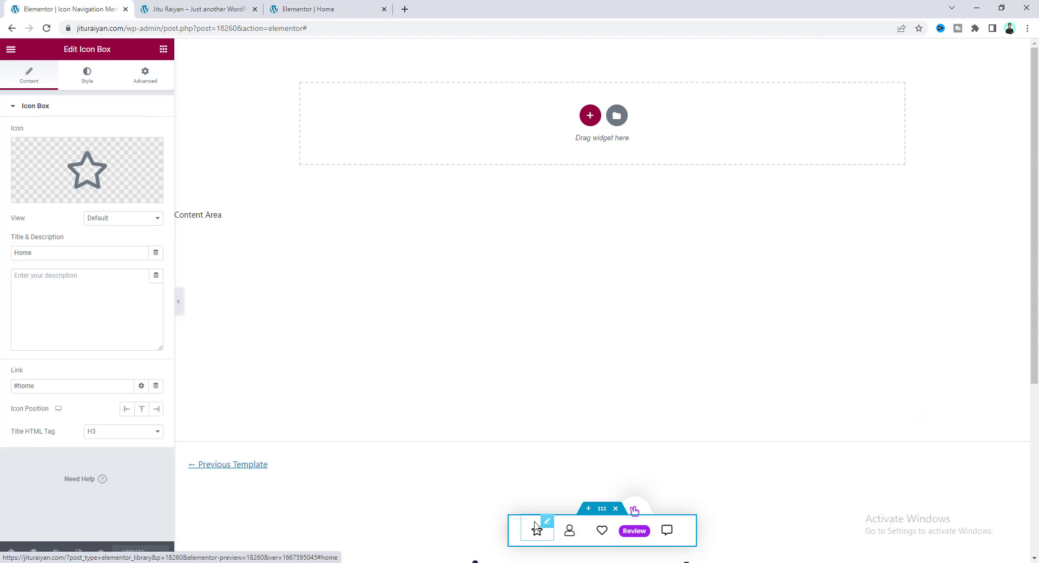
left_click(565, 536)
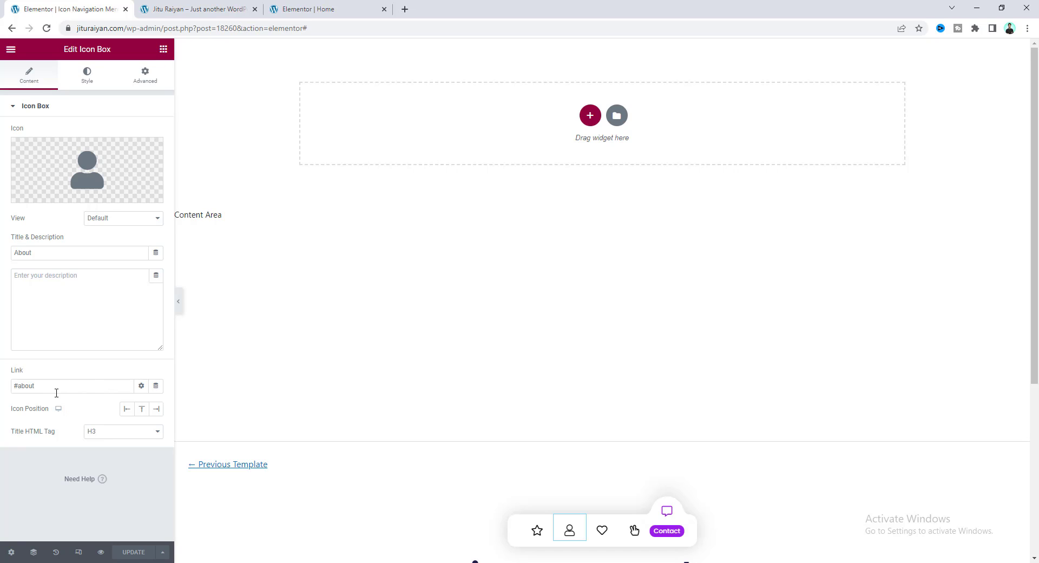
left_click_drag(63, 389, 1, 390)
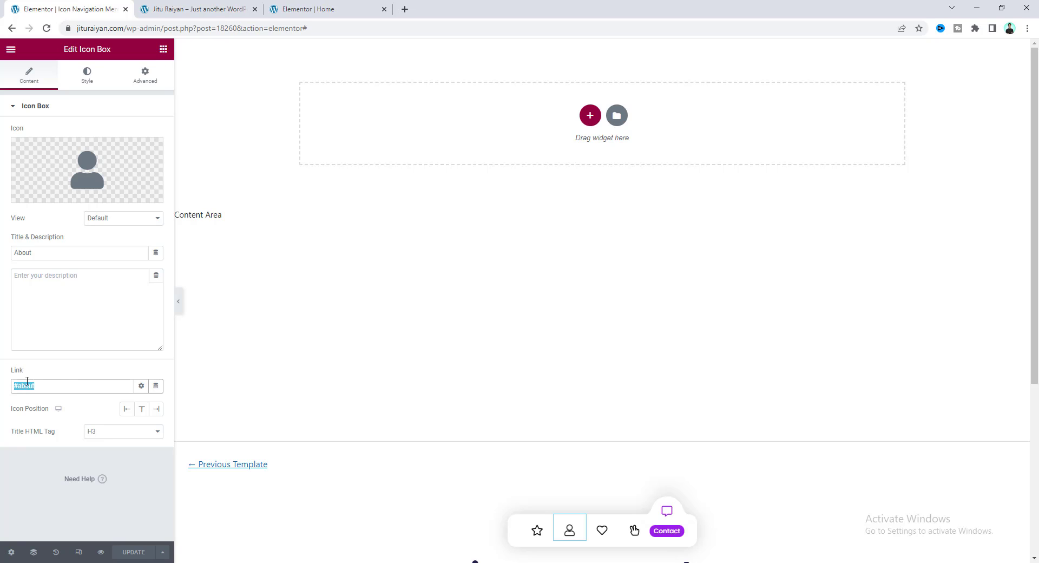
left_click(82, 407)
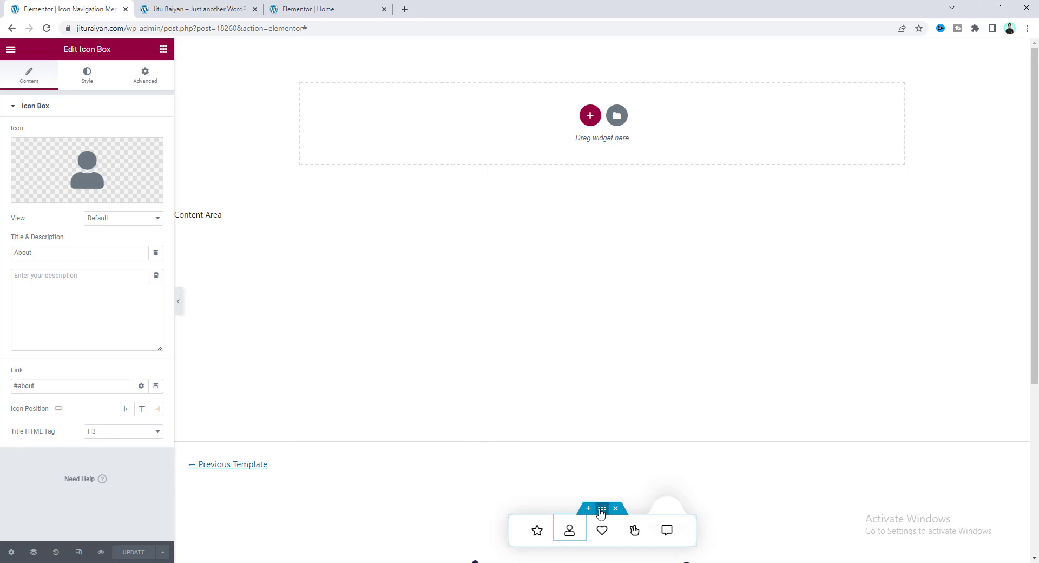
- Replace the imported icon menu container in the header template with a new container holding an Icon Box widget
left_click(613, 513)
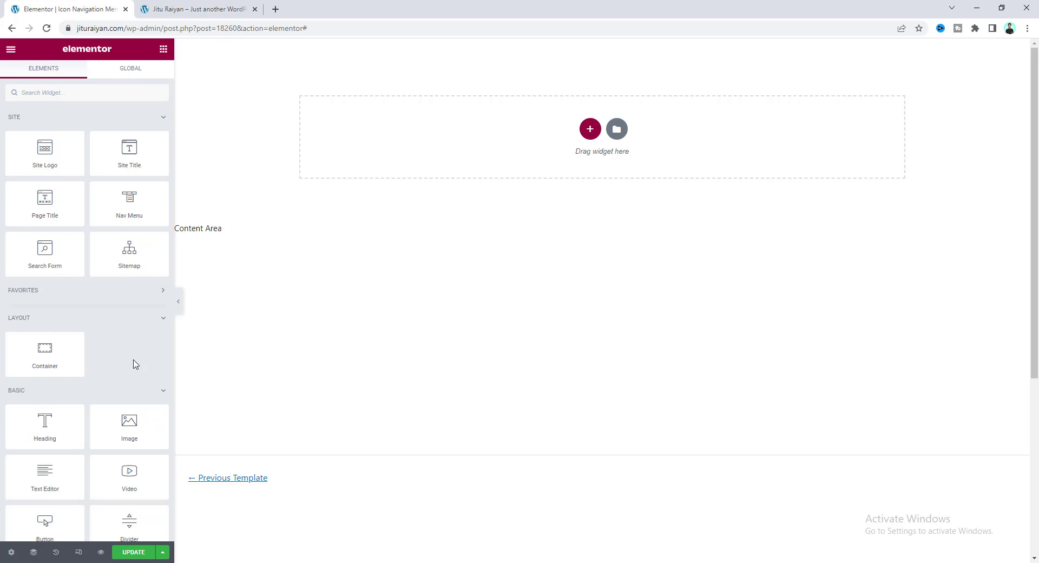
left_click_drag(40, 360, 384, 139)
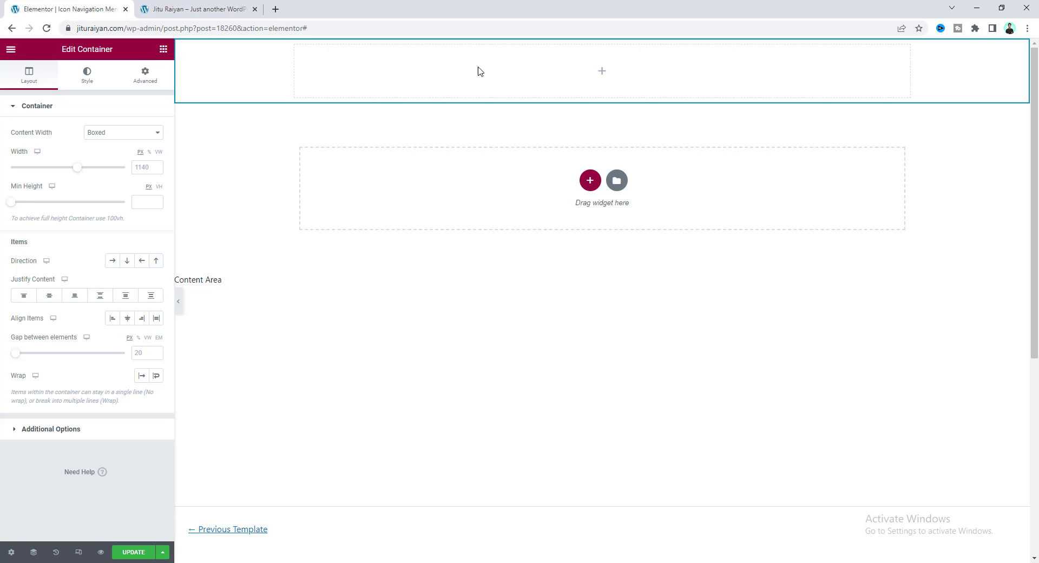
left_click(163, 48)
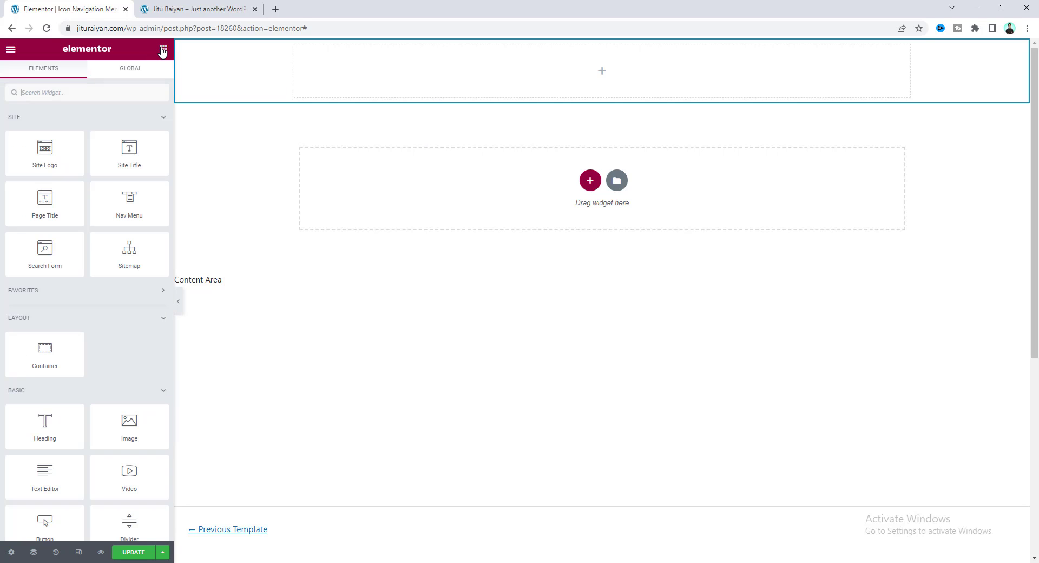
left_click(82, 94)
type("ic")
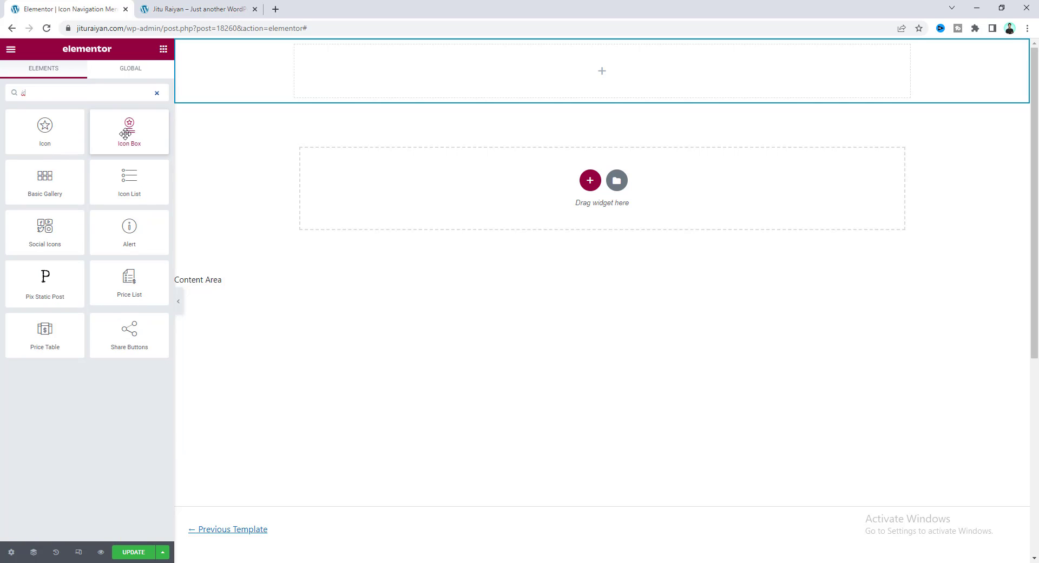
left_click_drag(128, 132, 374, 93)
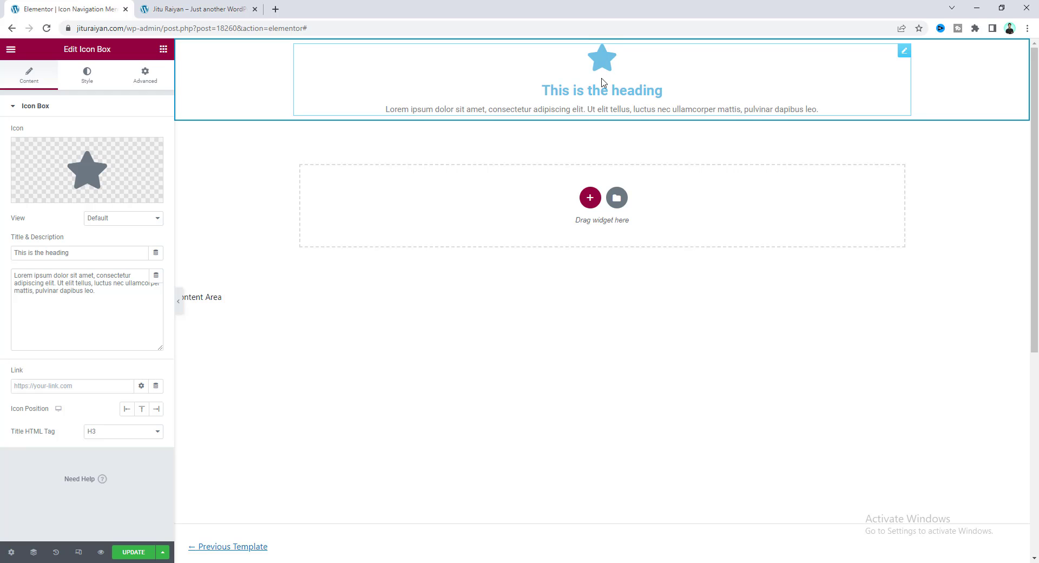
- Clear the icon box's description and change its icon to the outlined Star from the icon library
left_click(102, 287)
key("ctrl+a")
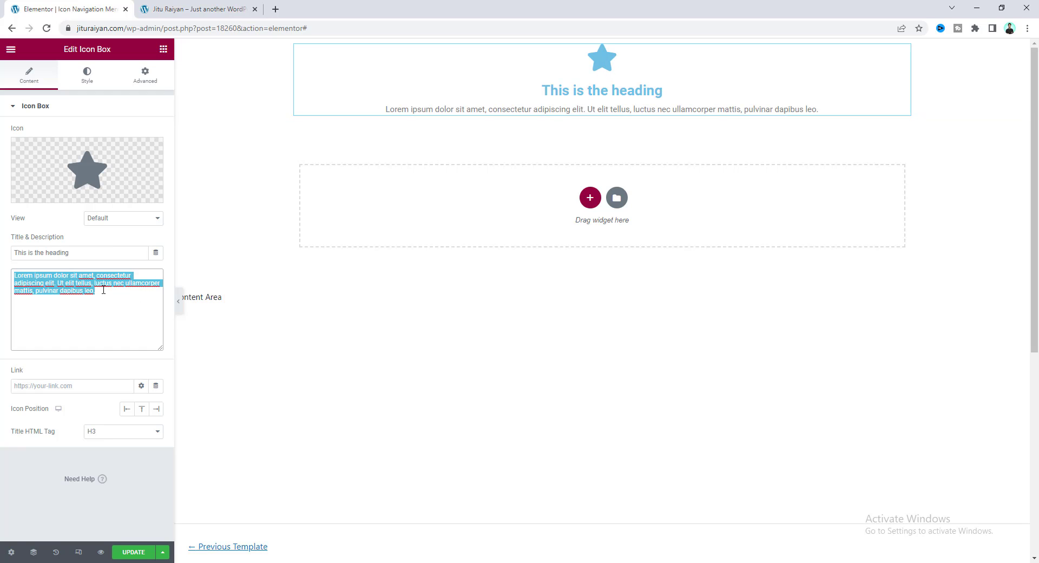
key("BackSpace")
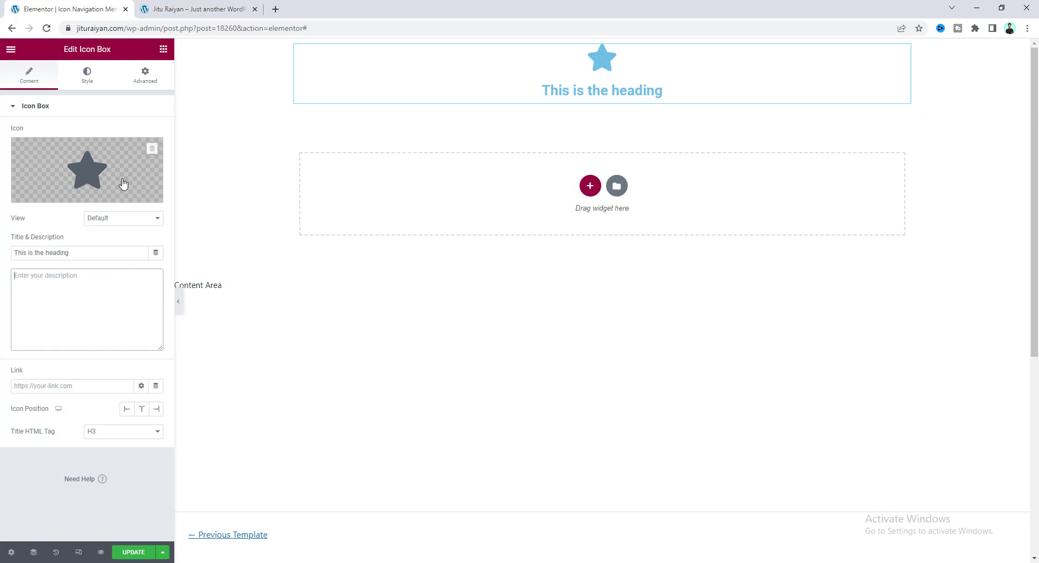
left_click(102, 176)
left_click(509, 136)
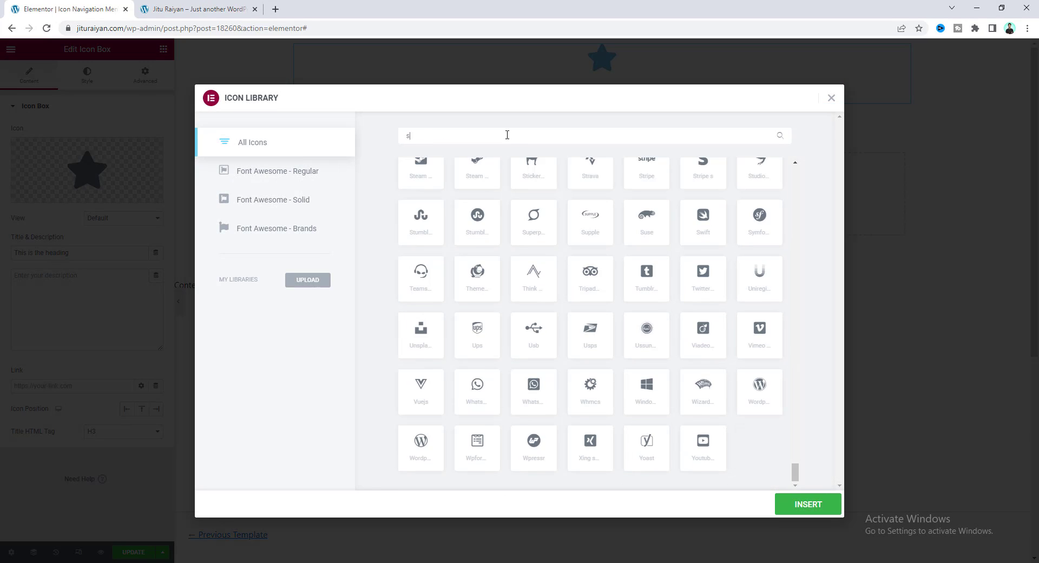
type("star")
left_click(471, 203)
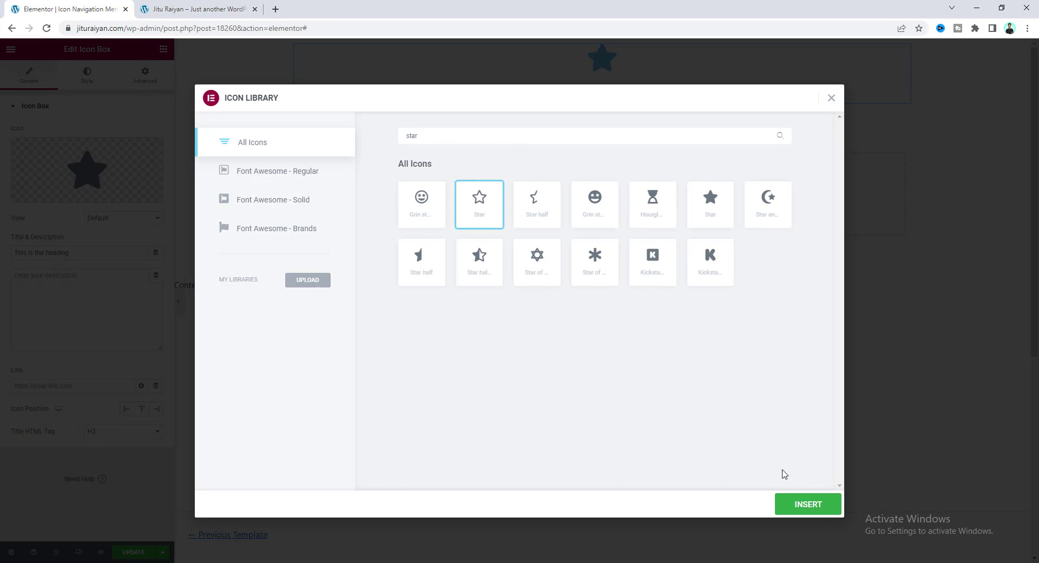
left_click(816, 507)
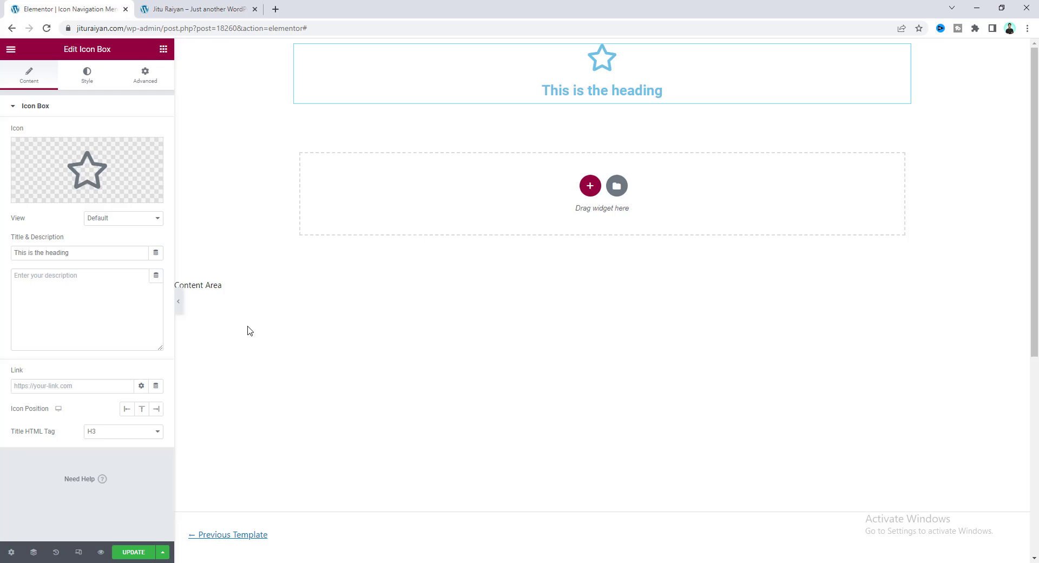
- Style the star icon with a black primary color, a size of 20 and a spacing of 0
left_click(85, 76)
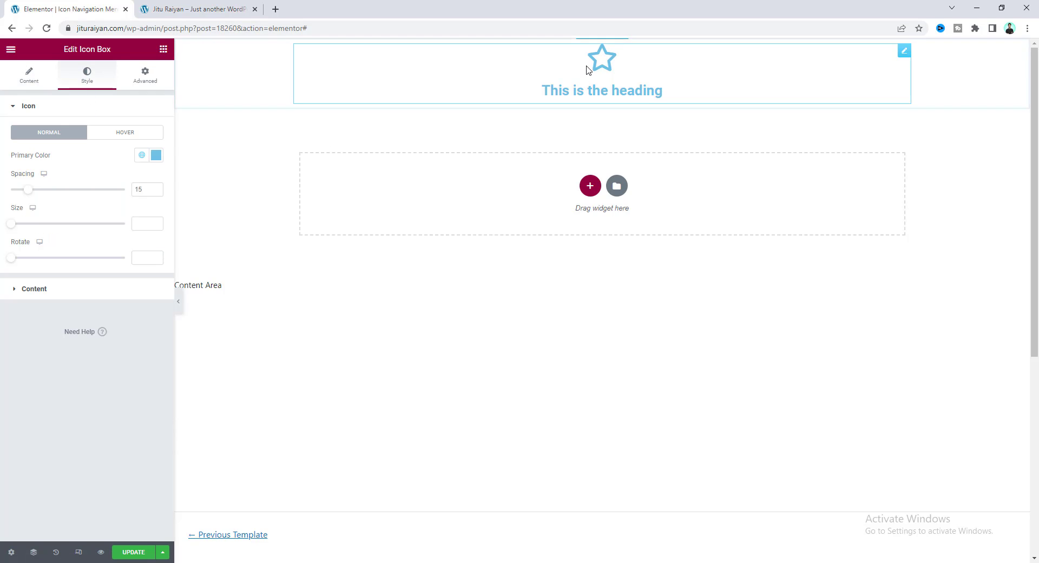
left_click(155, 156)
left_click_drag(130, 196, 0, 294)
left_click(91, 157)
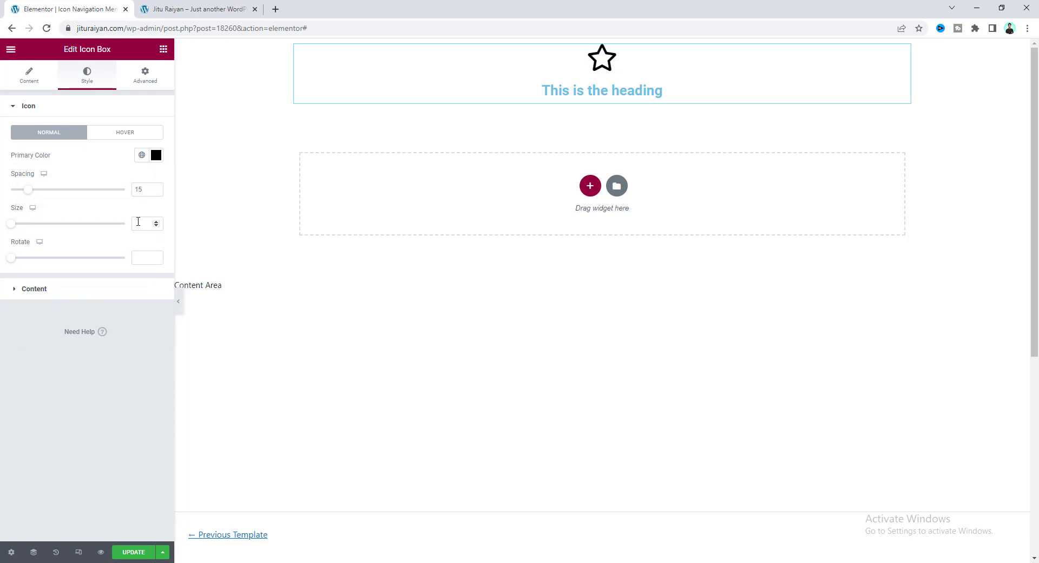
type("20")
double_click(139, 188)
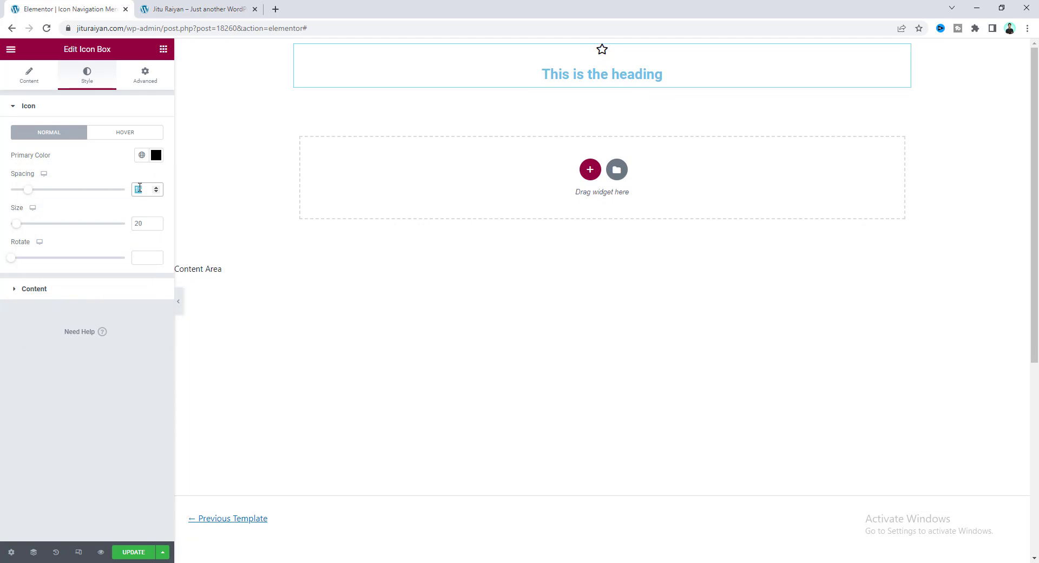
type("0")
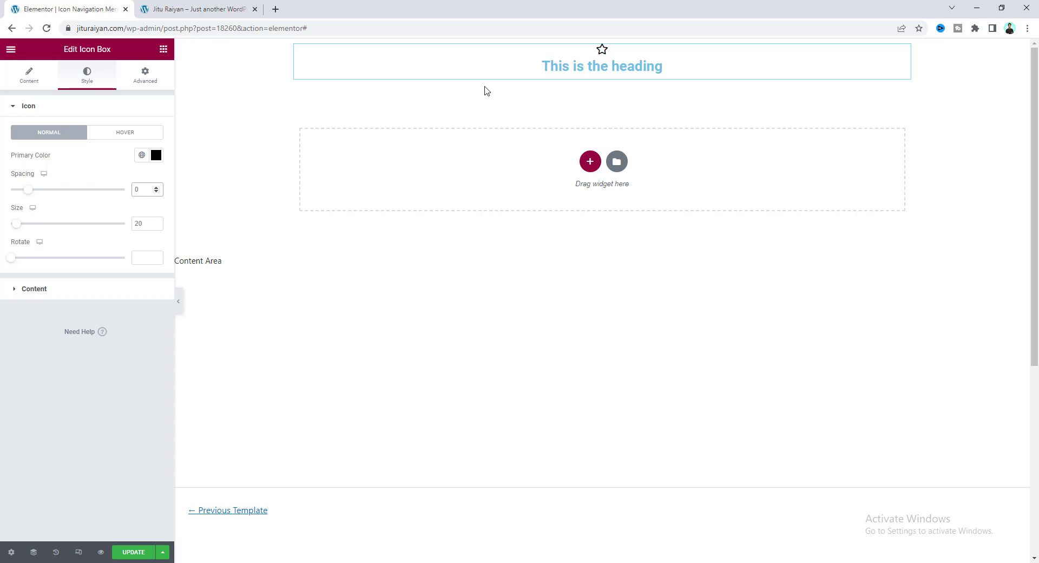
- Set the icon box title to "Home" and its title color to black (#000000)
left_click(29, 76)
left_click_drag(69, 253, 2, 269)
type("Home")
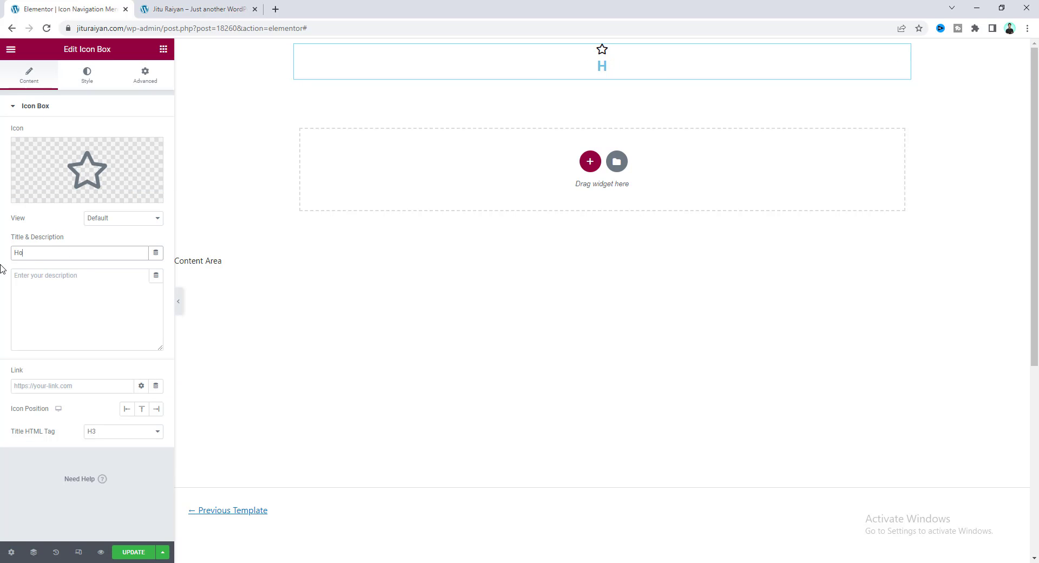
left_click(86, 77)
left_click(113, 288)
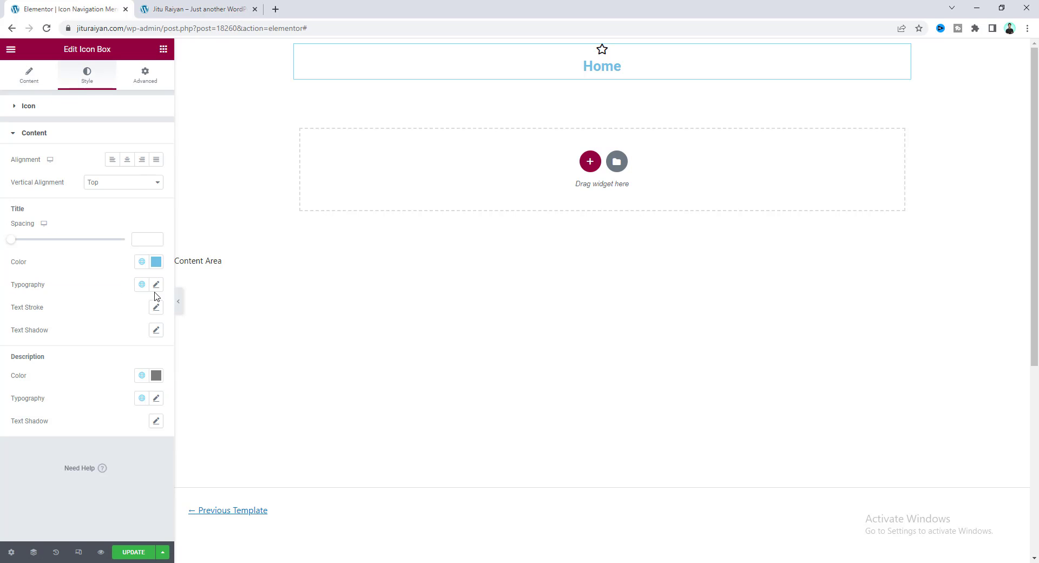
left_click(156, 261)
left_click_drag(60, 352, 2, 433)
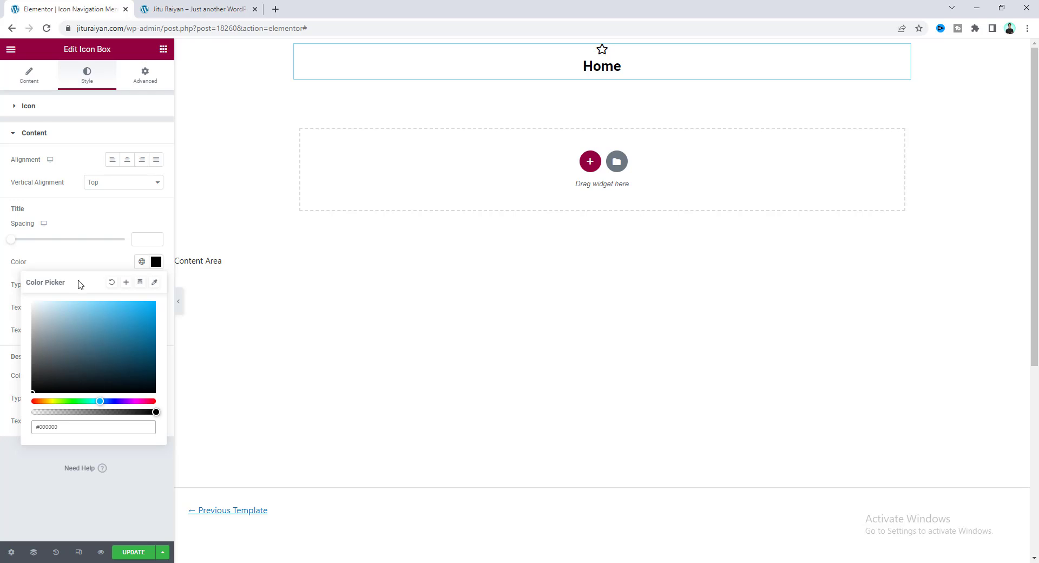
left_click(83, 255)
- Set the Home title's typography to Poppins, size 12 px, weight 500 and line height 1 em
left_click(156, 284)
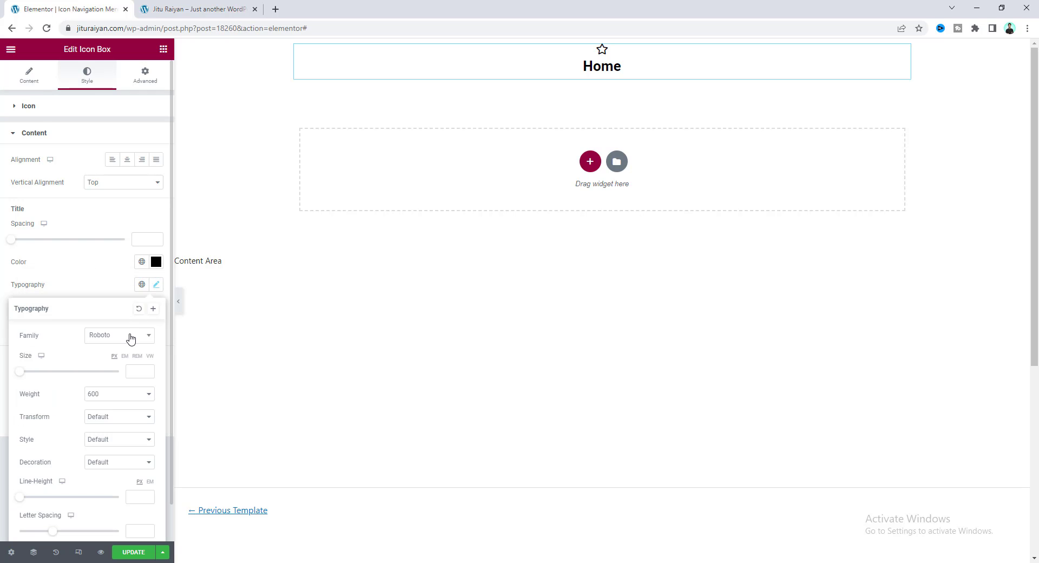
left_click(130, 338)
type("popp")
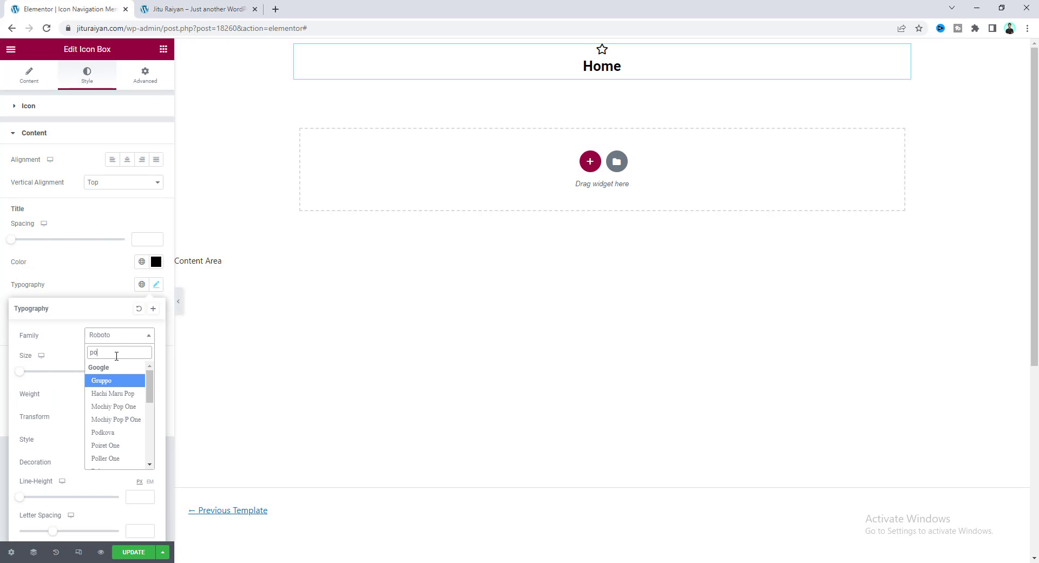
left_click(120, 382)
left_click(127, 394)
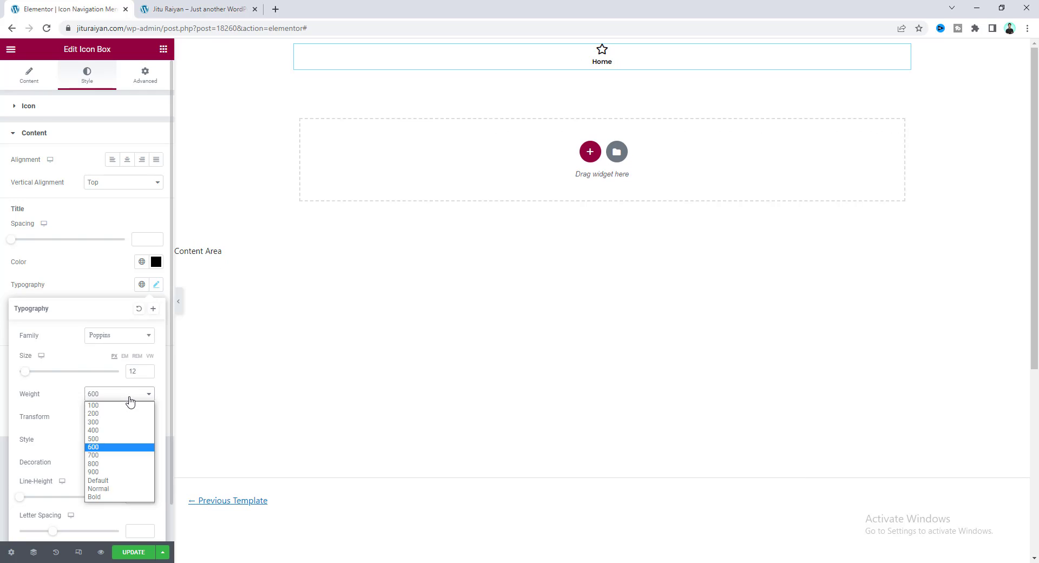
left_click(123, 437)
left_click(150, 481)
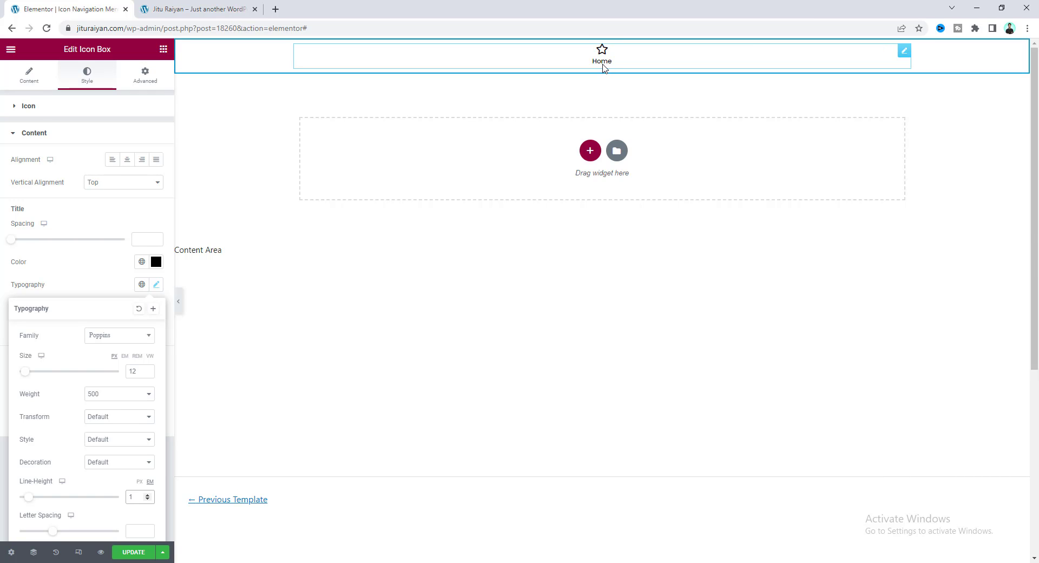
- Set the Home icon box's title spacing to 0 and give the box a custom width of 60 px
left_click(145, 237)
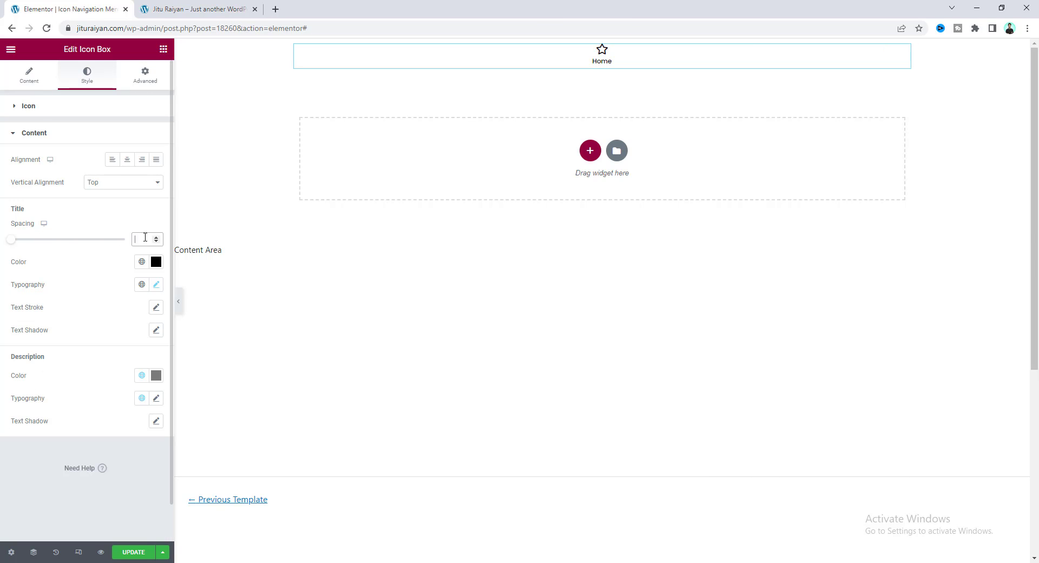
type("0")
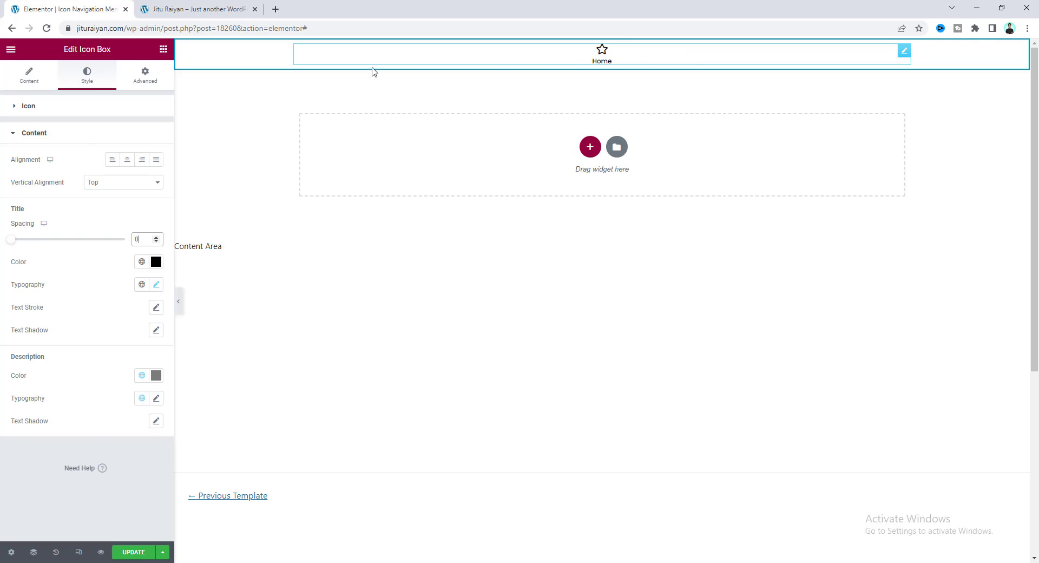
left_click(586, 62)
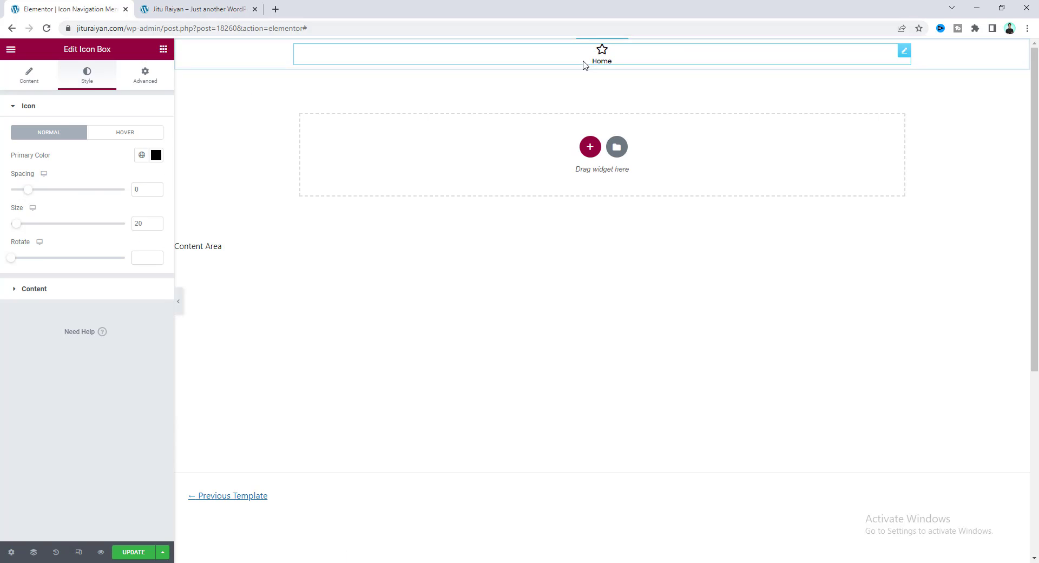
left_click(144, 78)
left_click(131, 219)
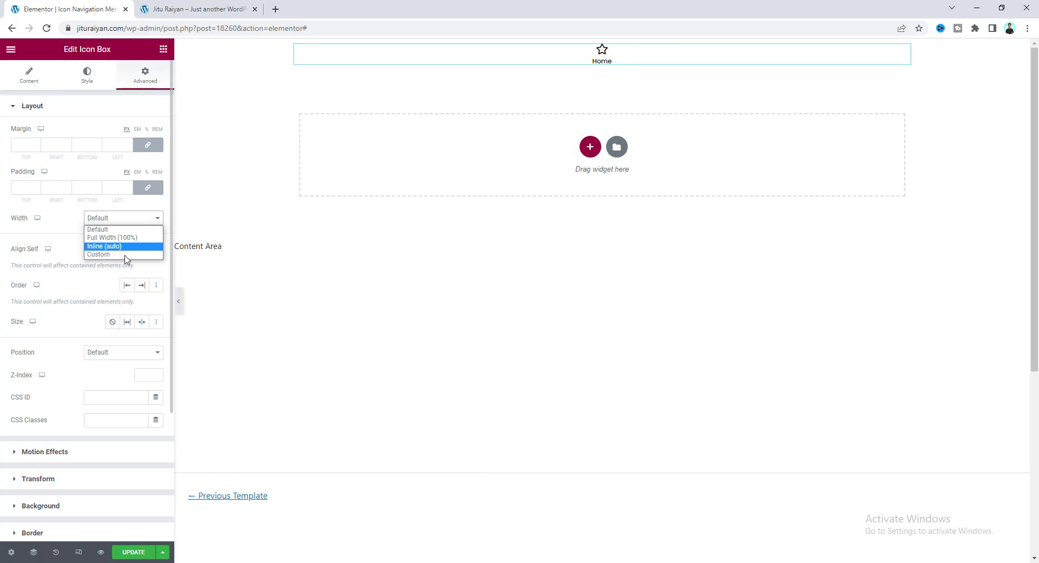
left_click(124, 255)
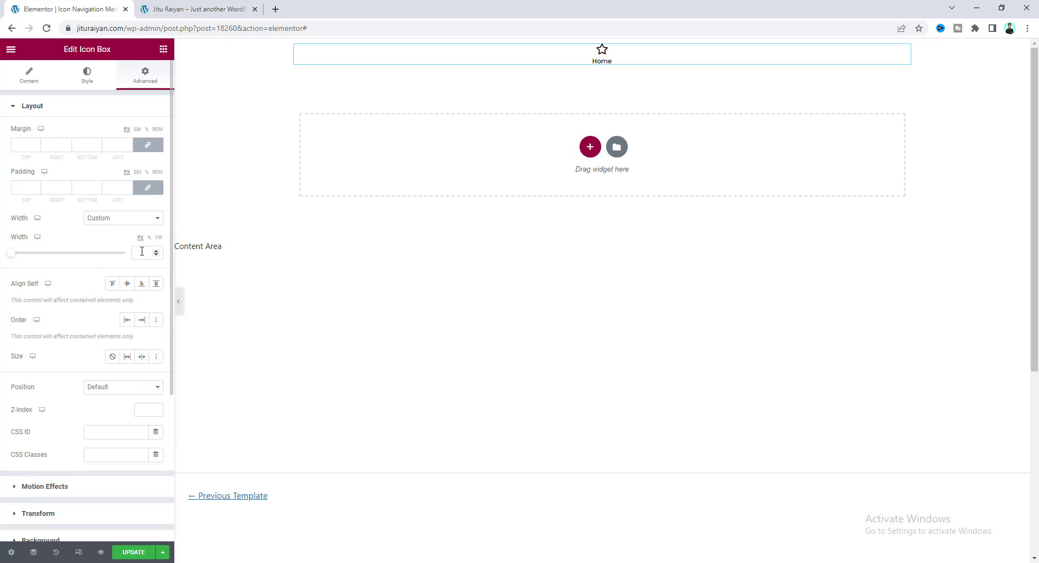
left_click(142, 251)
type("60")
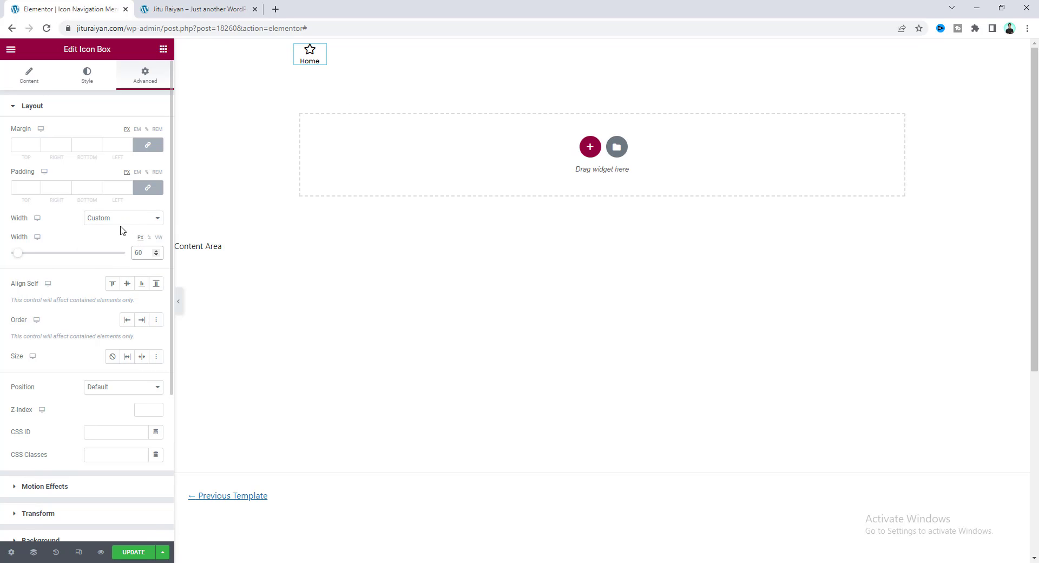
- Duplicate the Home icon box four times to make five stacked icon boxes
right_click(306, 55)
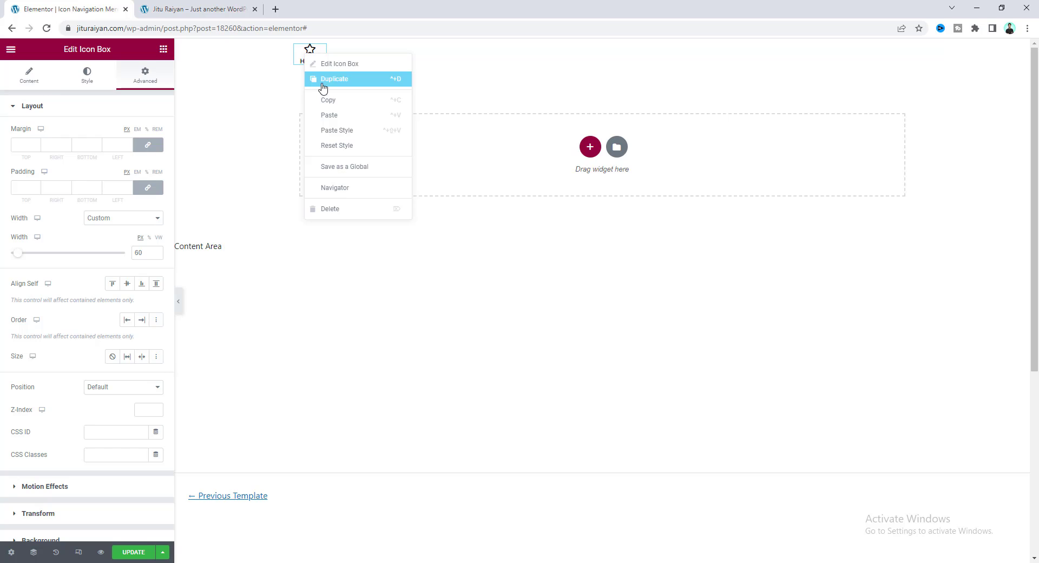
left_click(323, 79)
right_click(317, 87)
left_click(320, 108)
right_click(311, 116)
left_click(324, 139)
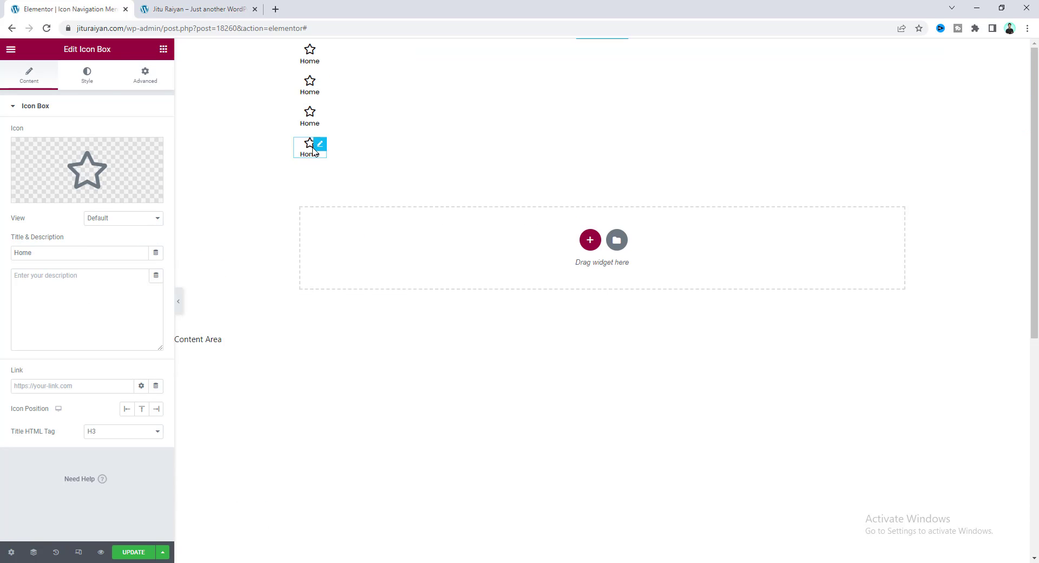
right_click(313, 151)
left_click(318, 173)
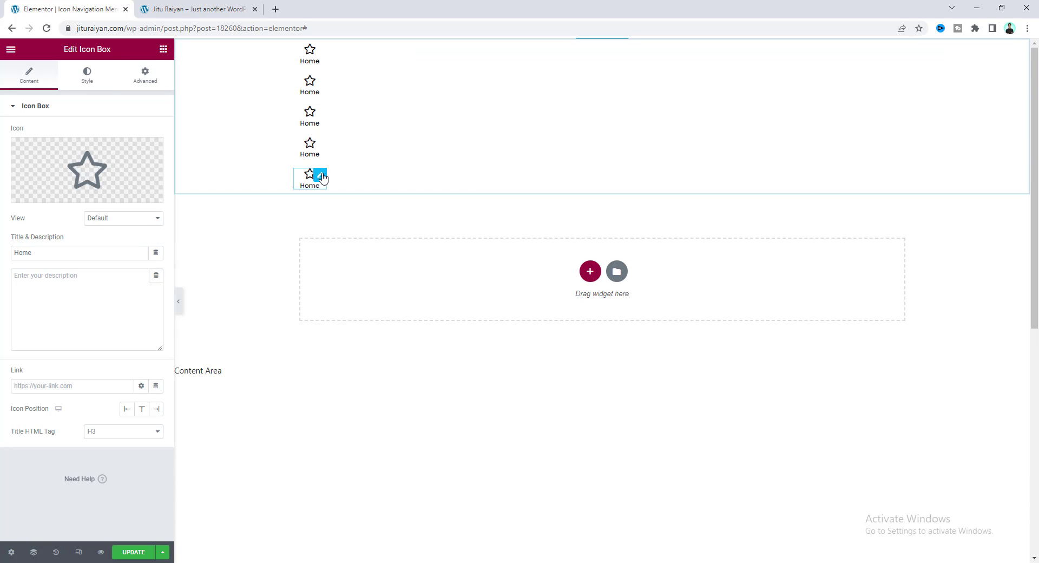
- Change the second icon box to the outlined User icon and title it "About"
left_click(310, 86)
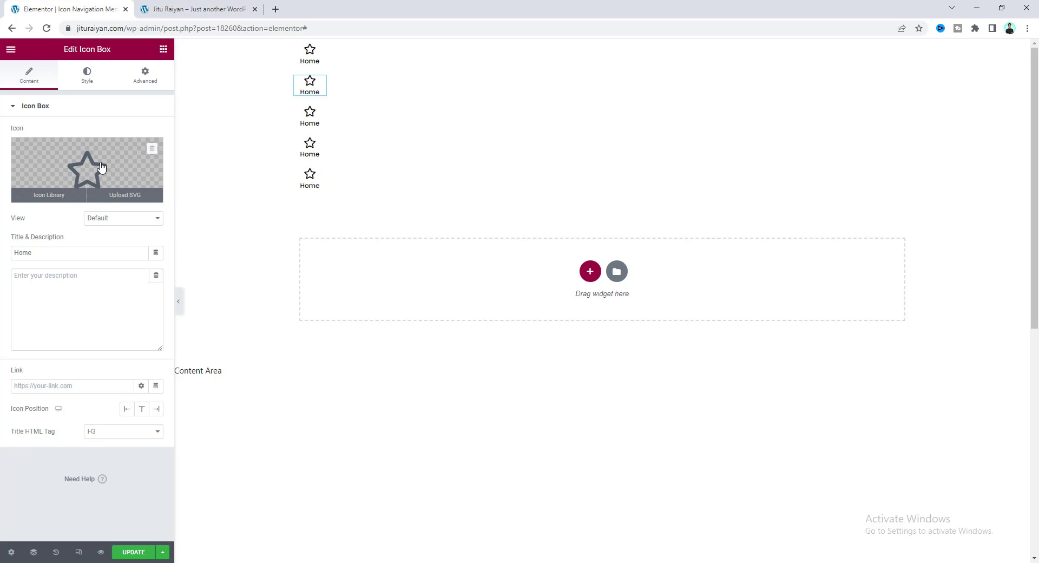
left_click(84, 170)
type("us")
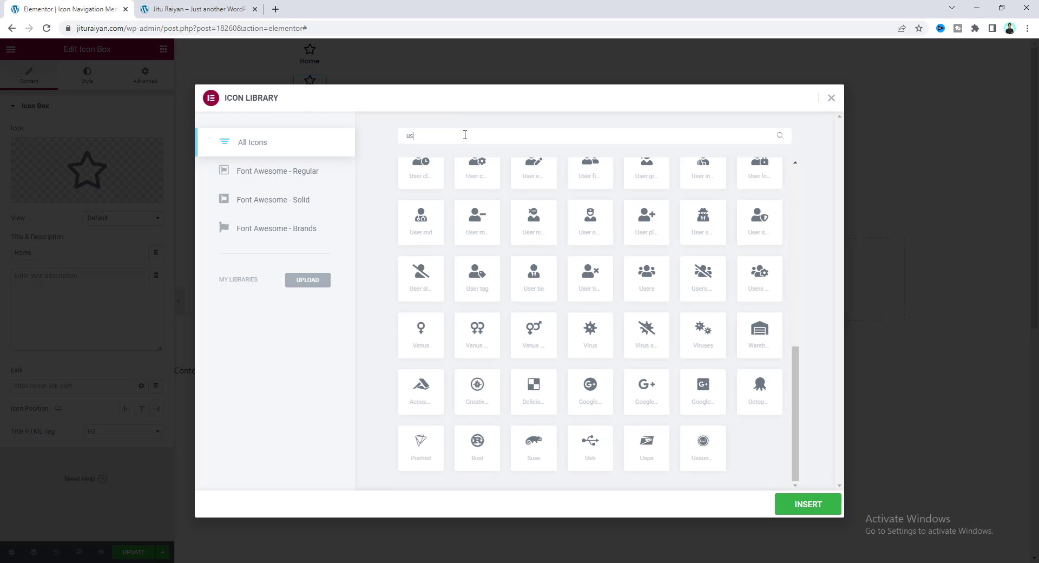
type("er")
left_click(420, 211)
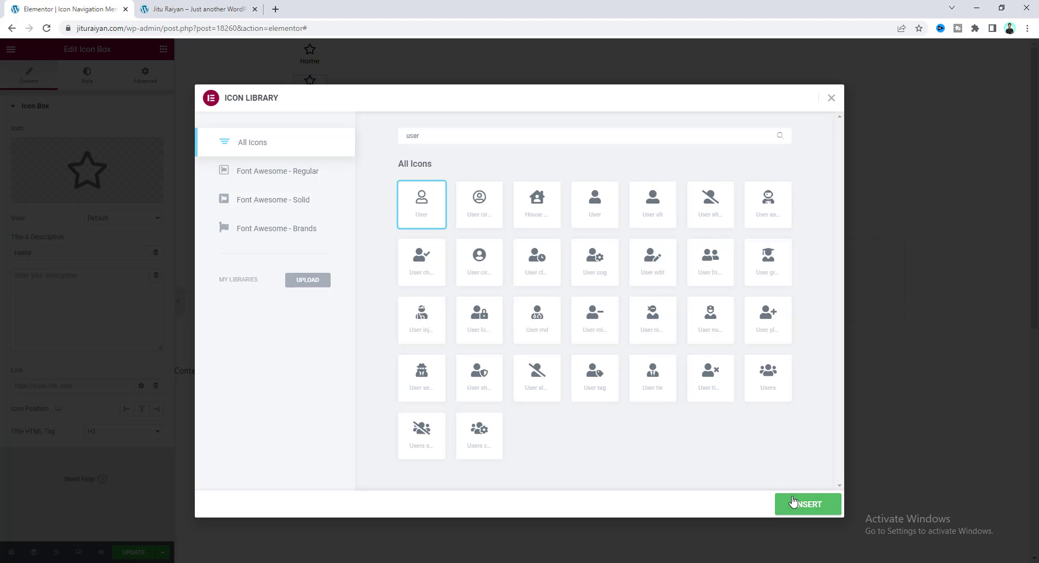
left_click(808, 504)
double_click(38, 256)
type("About")
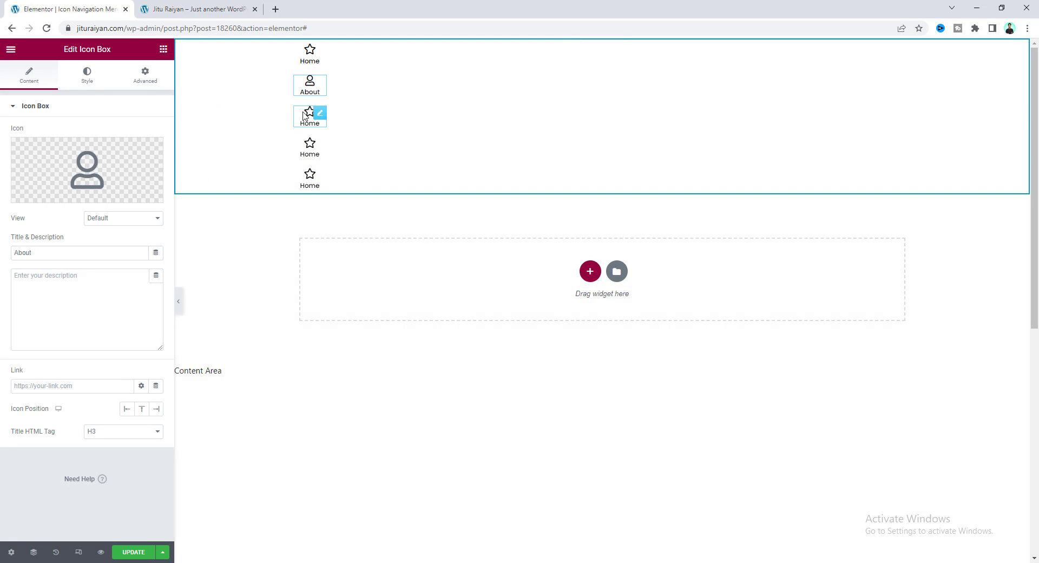
- Change the remaining three icon boxes to a heart titled "Service", a hand titled "Review" and a speech bubble titled "Contact"
left_click(315, 113)
left_click(89, 172)
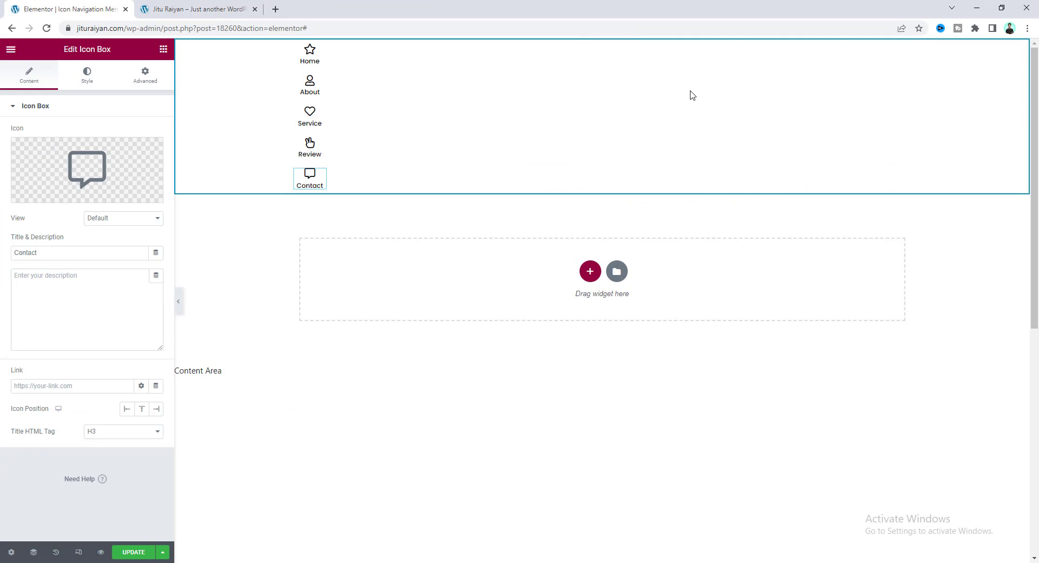
- Arrange the container's icon boxes in a centered horizontal row with a gap of 0 between elements
right_click(242, 103)
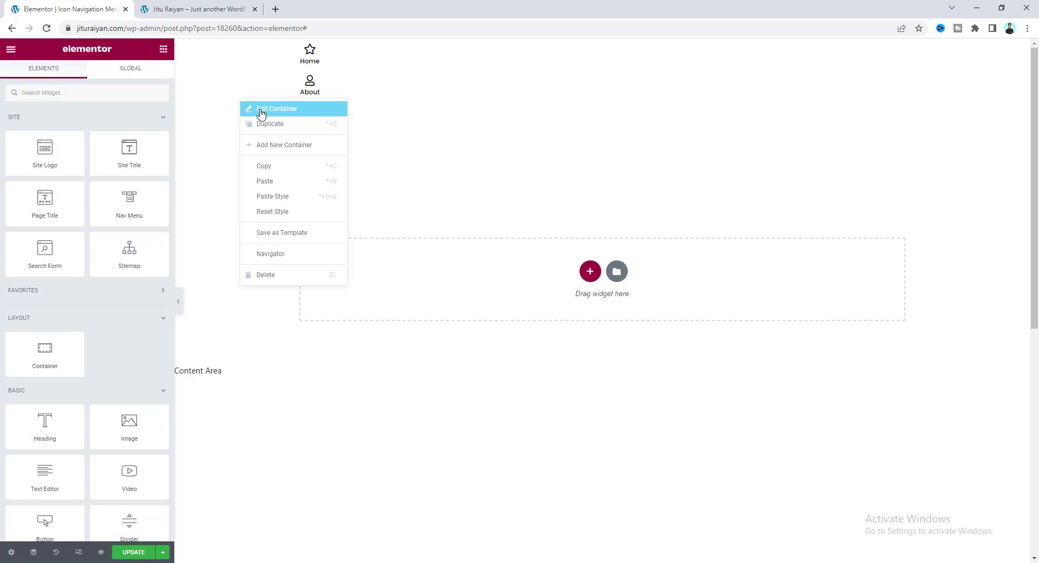
left_click(261, 109)
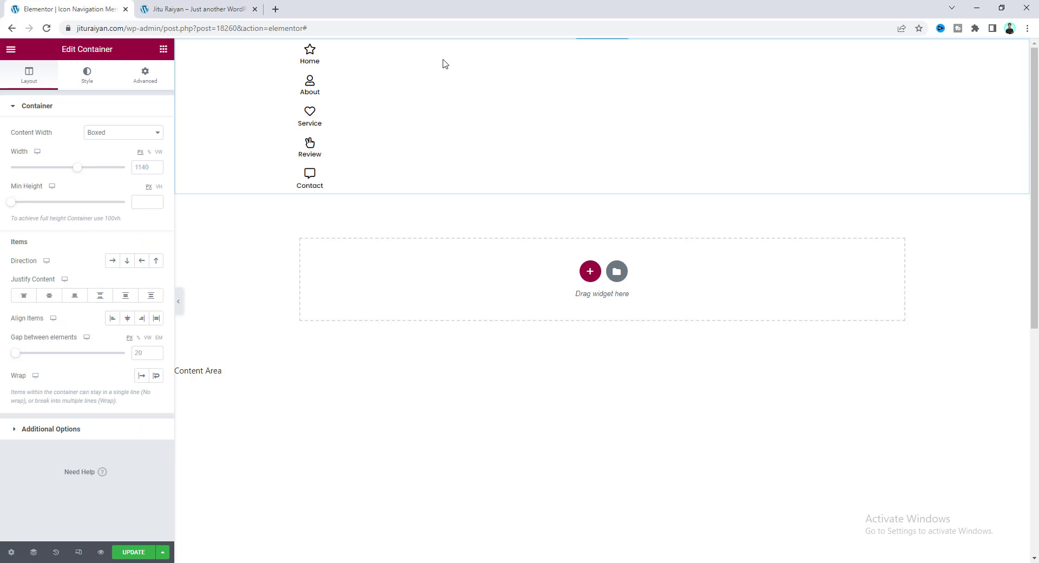
left_click(114, 263)
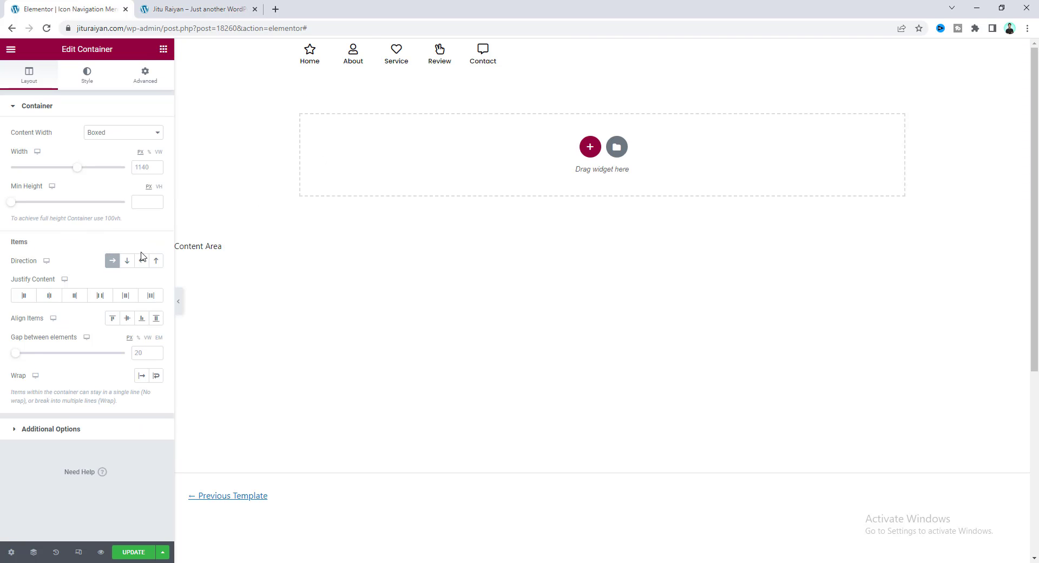
left_click(49, 299)
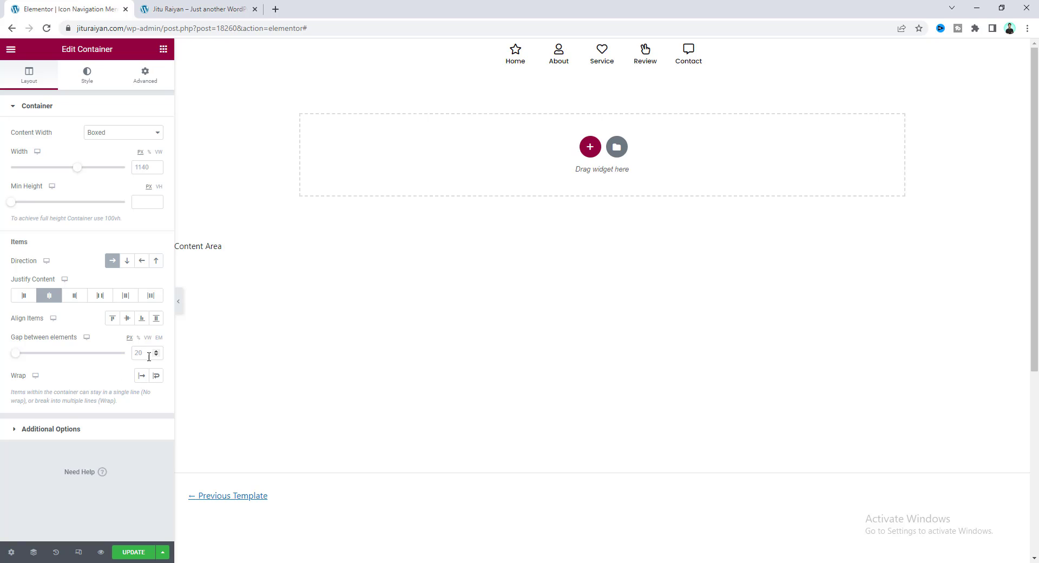
type("0")
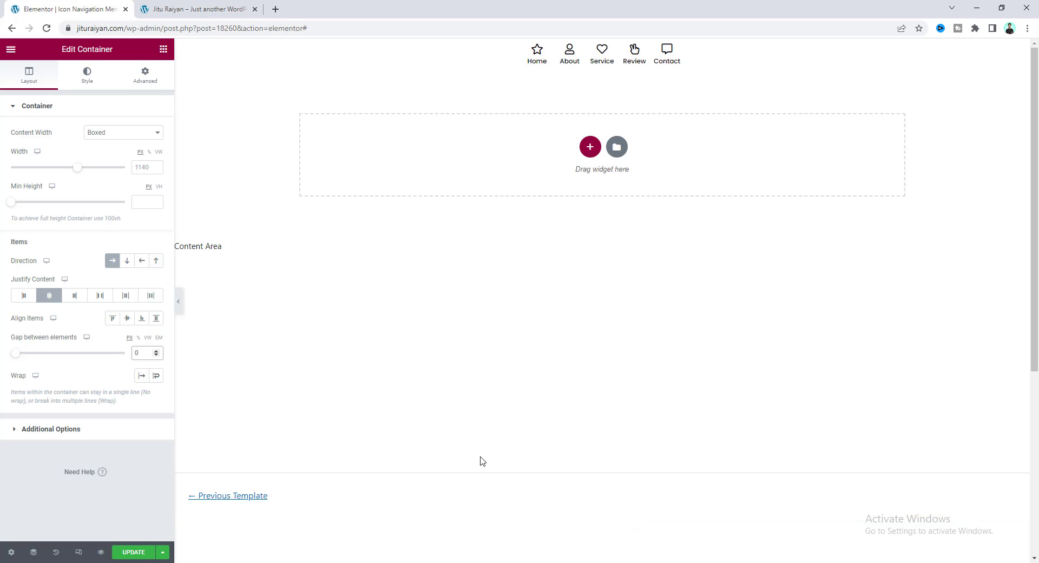
- Set the container's position to Fixed with bottom vertical orientation, a vertical offset of 30 px and a z-index of 100
left_click(144, 77)
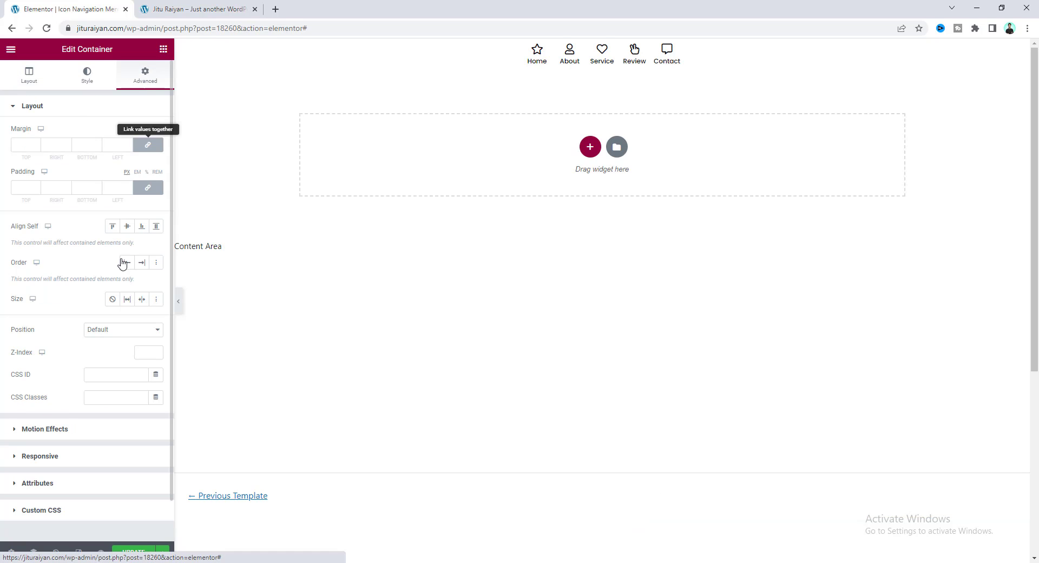
left_click(121, 336)
left_click(121, 360)
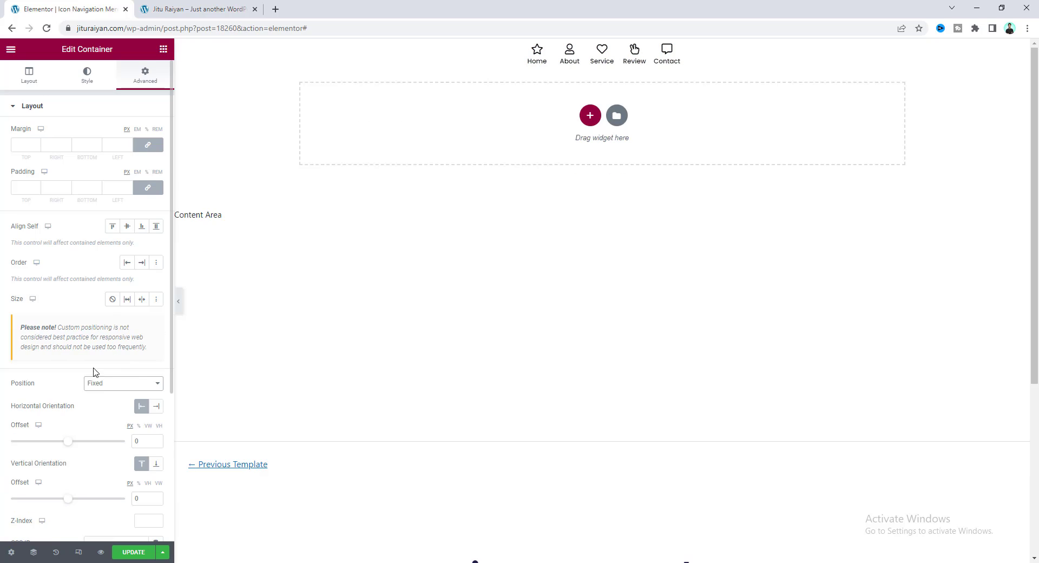
scroll(104, 389, "down", 1)
left_click(155, 410)
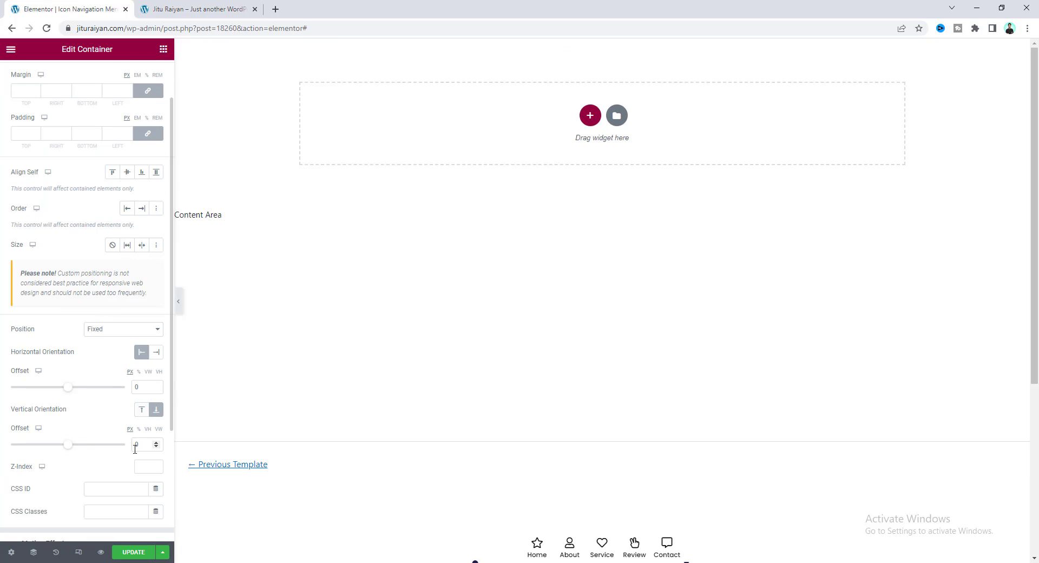
left_click(135, 445)
type("3")
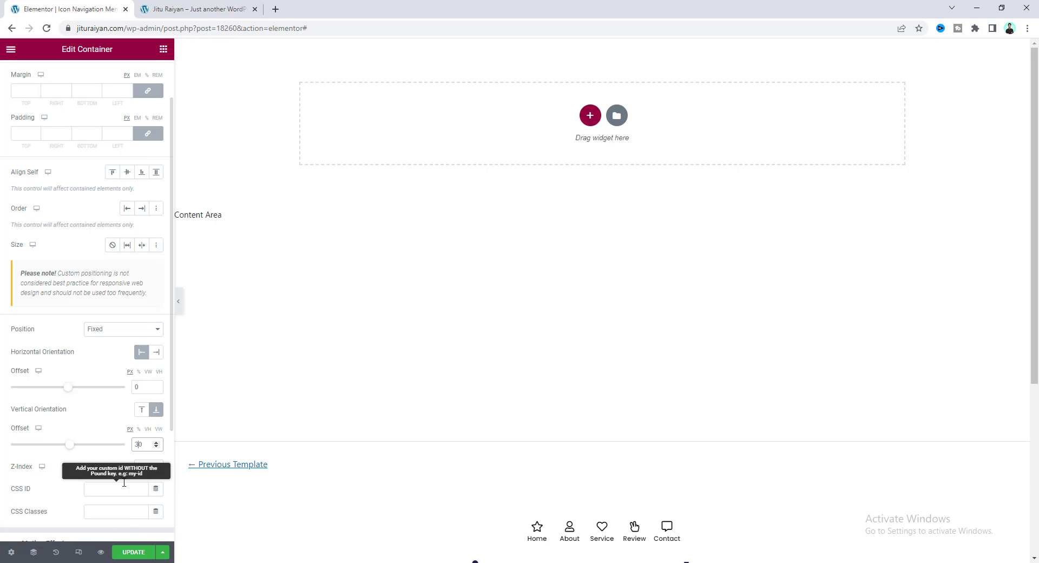
left_click(142, 466)
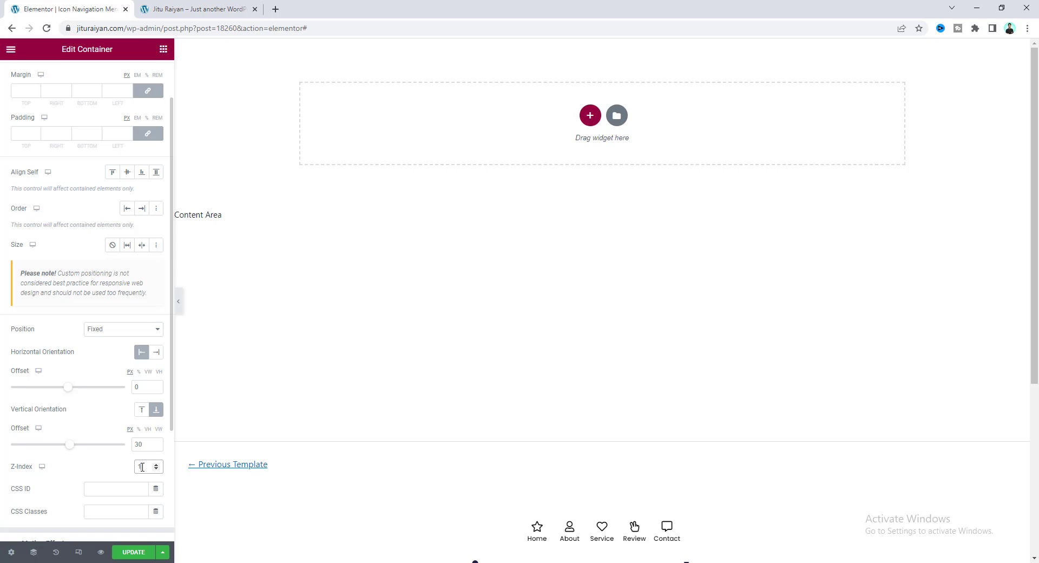
type("100")
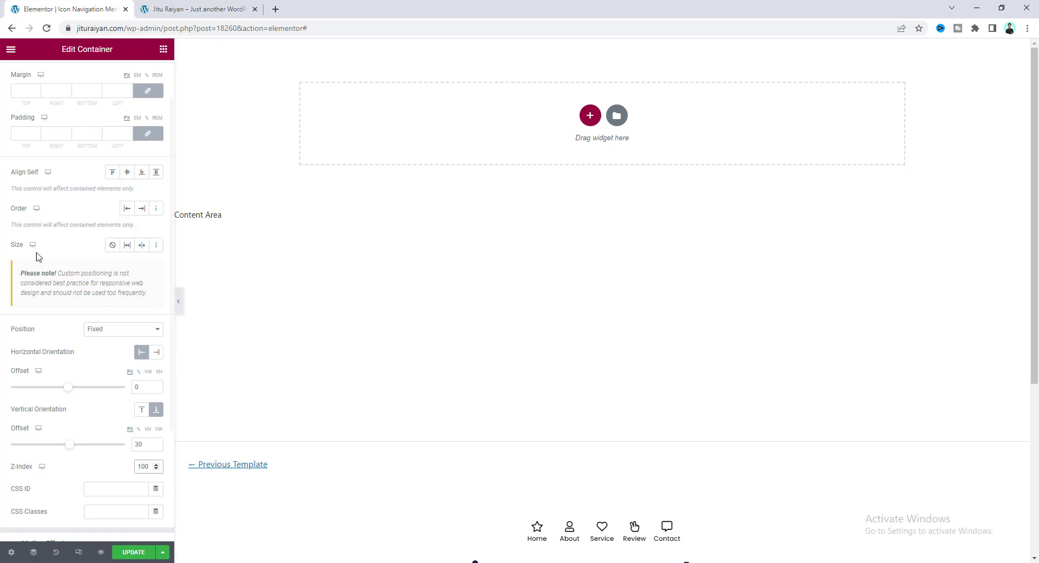
- Set the container's content width to Full Width
scroll(22, 170, "up", 1)
left_click(27, 84)
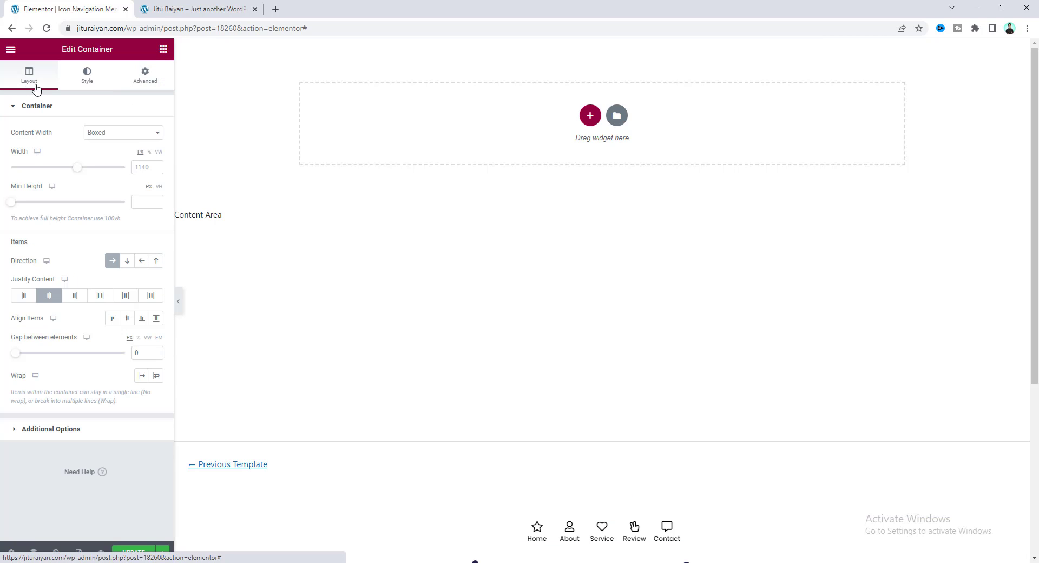
left_click(133, 139)
left_click(123, 152)
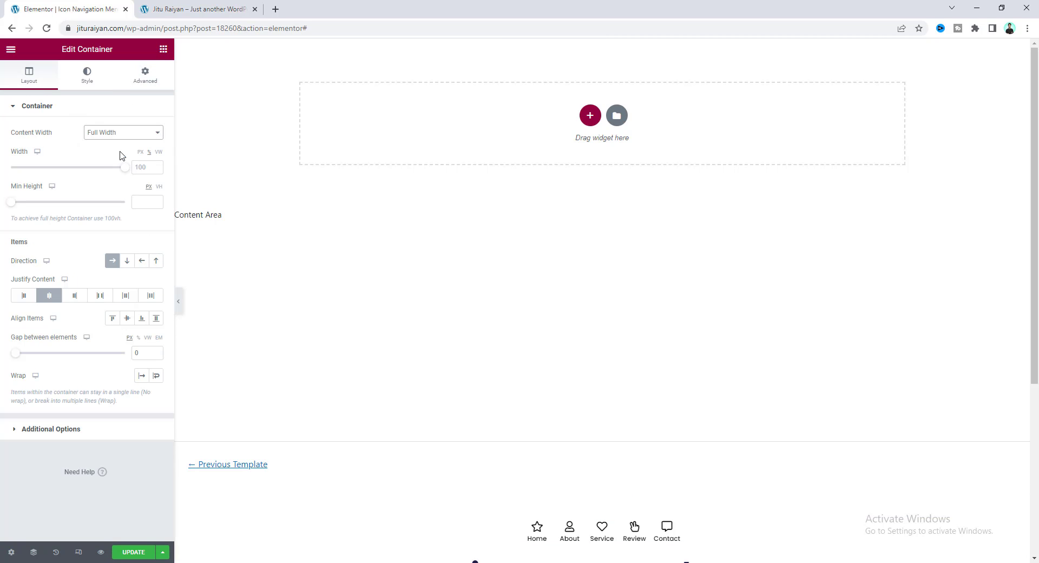
- Paste the prepared menu styling code into the container's Custom CSS
left_click(144, 79)
scroll(120, 317, "down", 4)
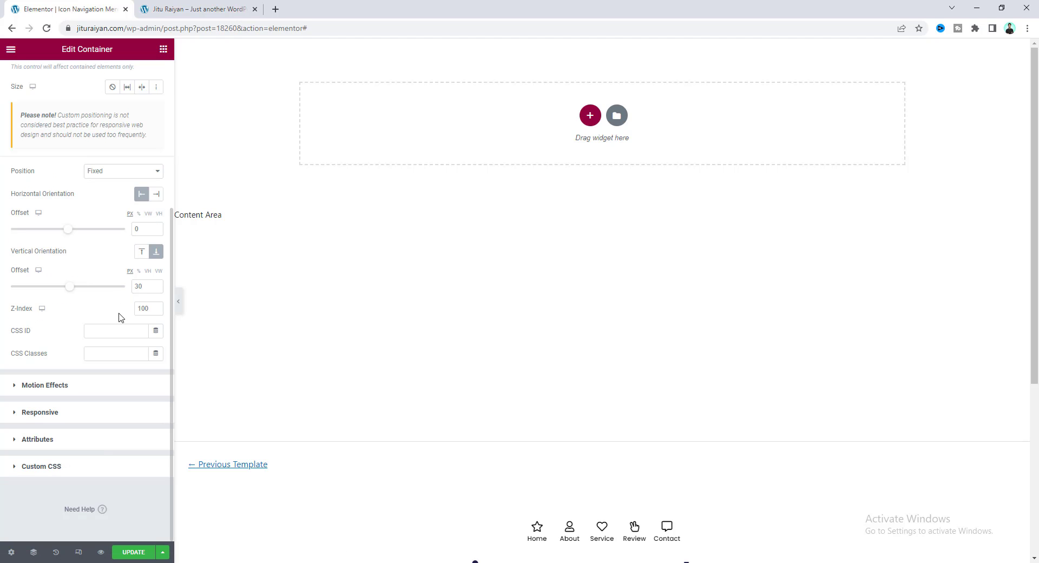
left_click(106, 465)
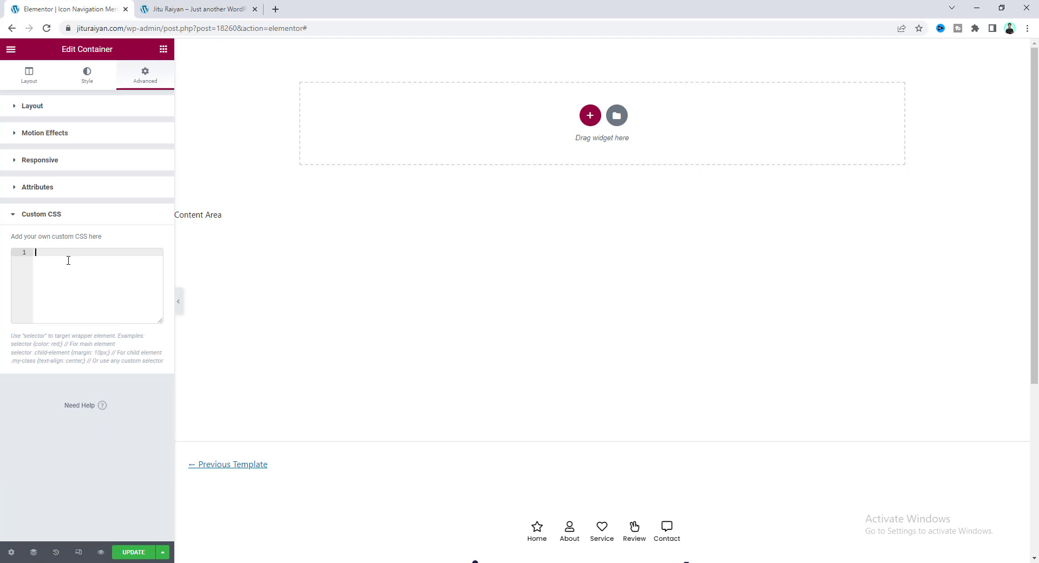
key("ctrl+v")
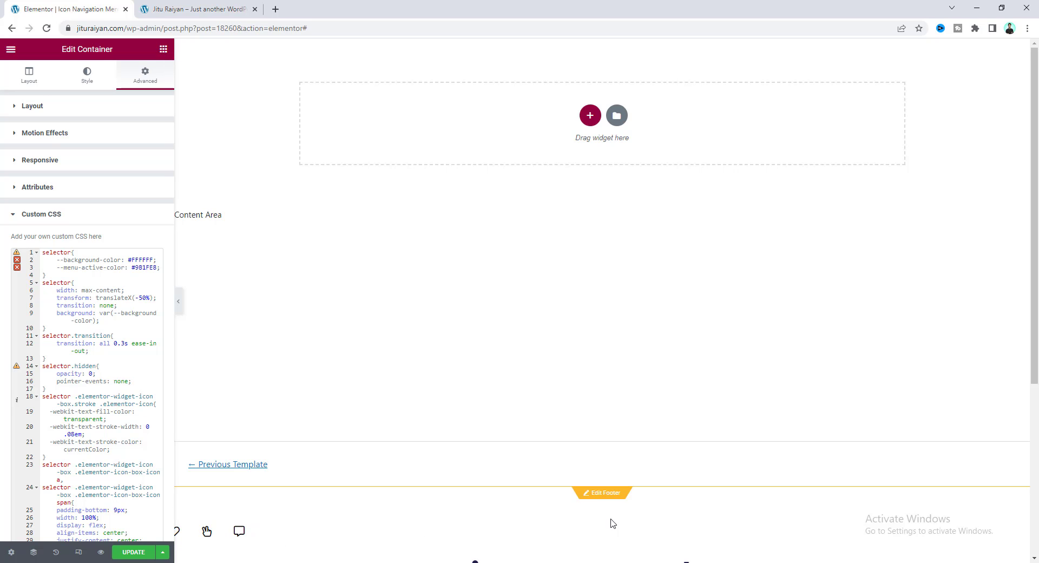
- Set the container's horizontal offset to 50%
left_click(94, 108)
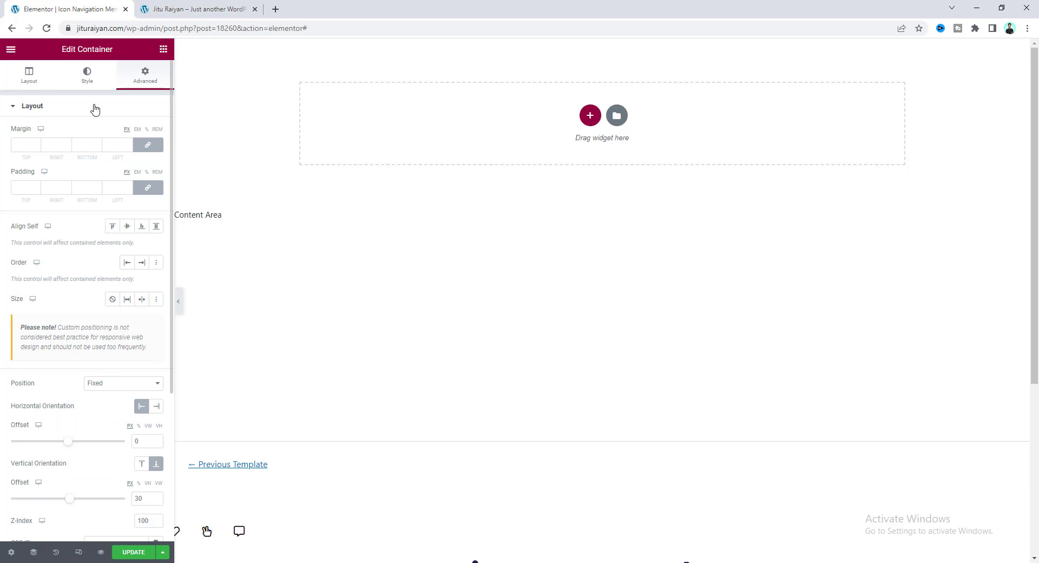
left_click(139, 426)
left_click(135, 439)
type("50")
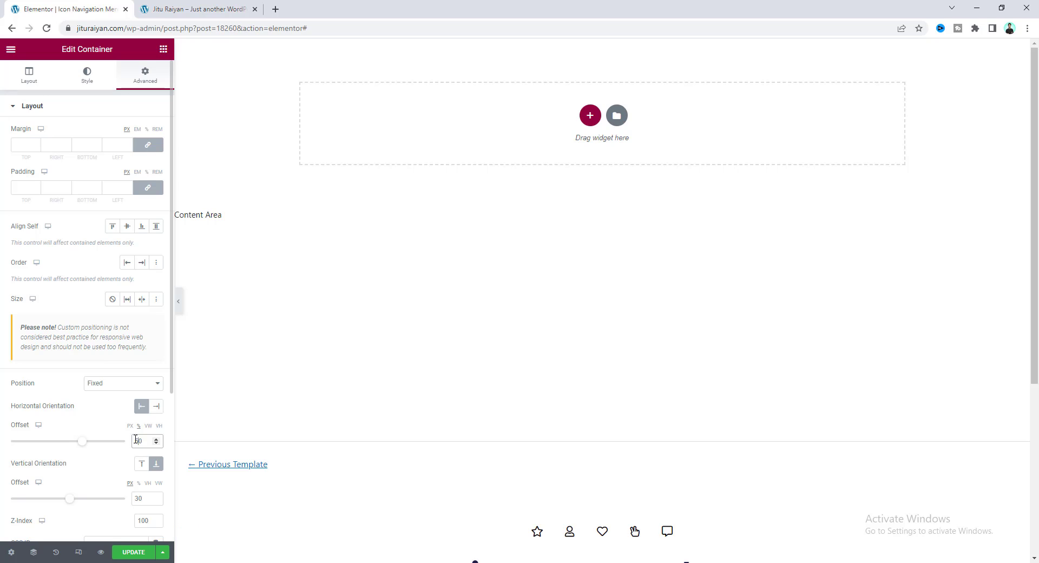
- Examine the container's Custom CSS code and return to its advanced layout settings
scroll(126, 463, "down", 4)
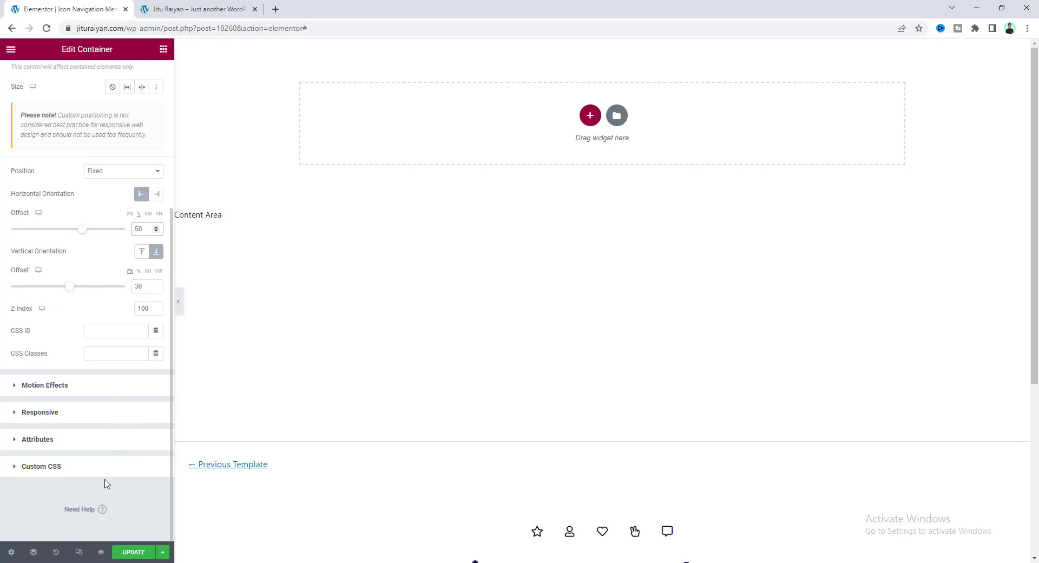
left_click(104, 466)
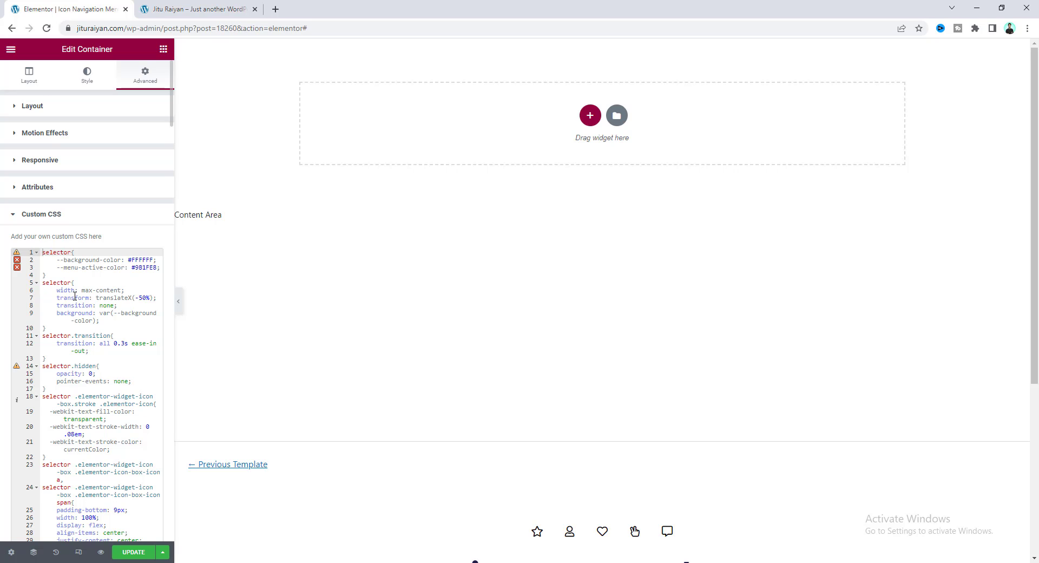
left_click(32, 106)
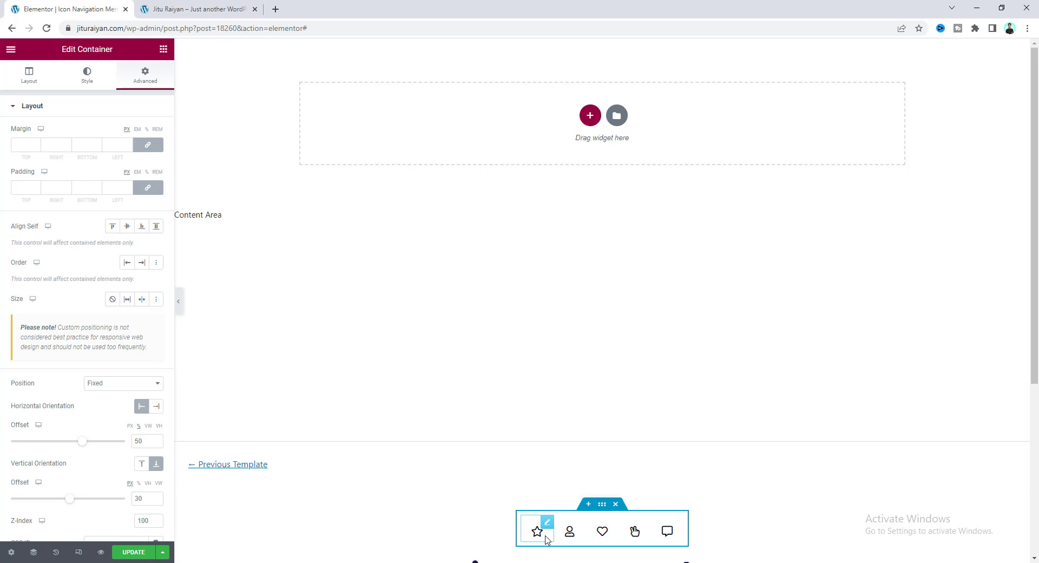
- Add a box shadow to the menu container with the colour rgba(0, 0, 0, 0.2)
scroll(542, 533, "down", 5)
scroll(544, 536, "up", 5)
left_click(84, 80)
left_click(72, 213)
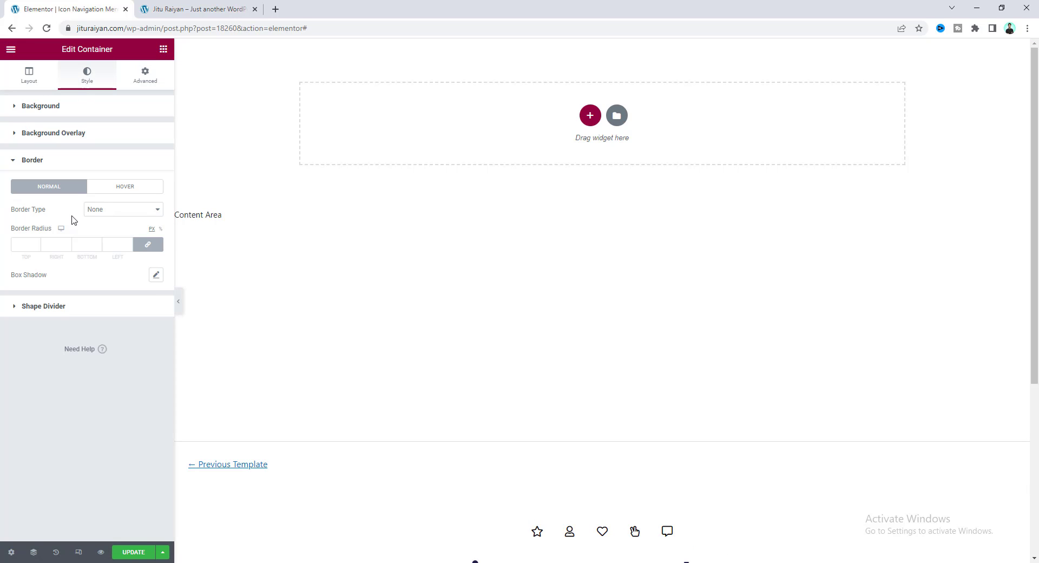
left_click(156, 274)
left_click(147, 303)
left_click(47, 454)
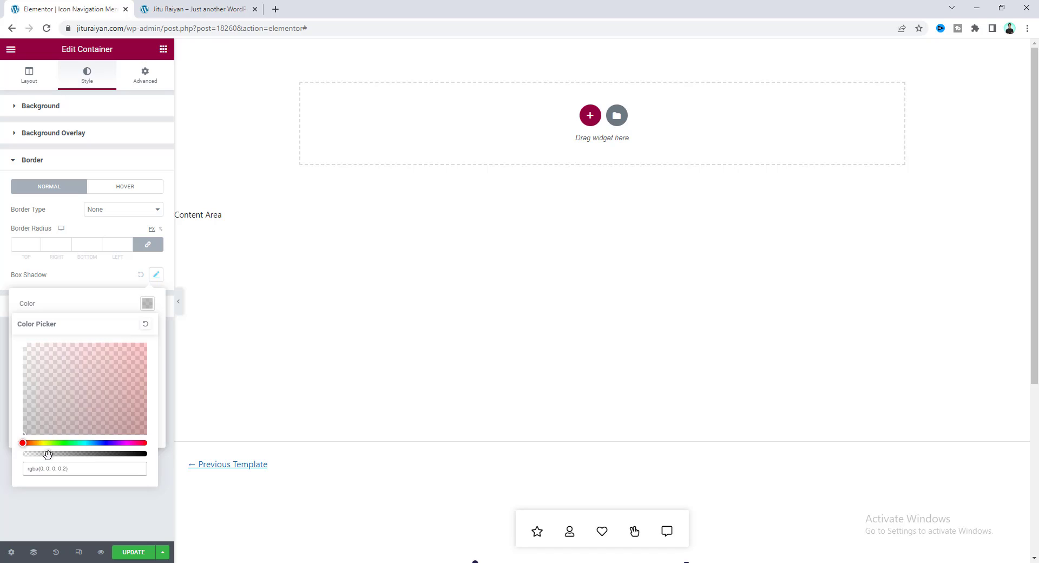
- Set the container's box shadow blur to 30 and its border radius to 15 px on all corners
left_click(92, 304)
left_click(132, 383)
key("BackSpace")
type("30")
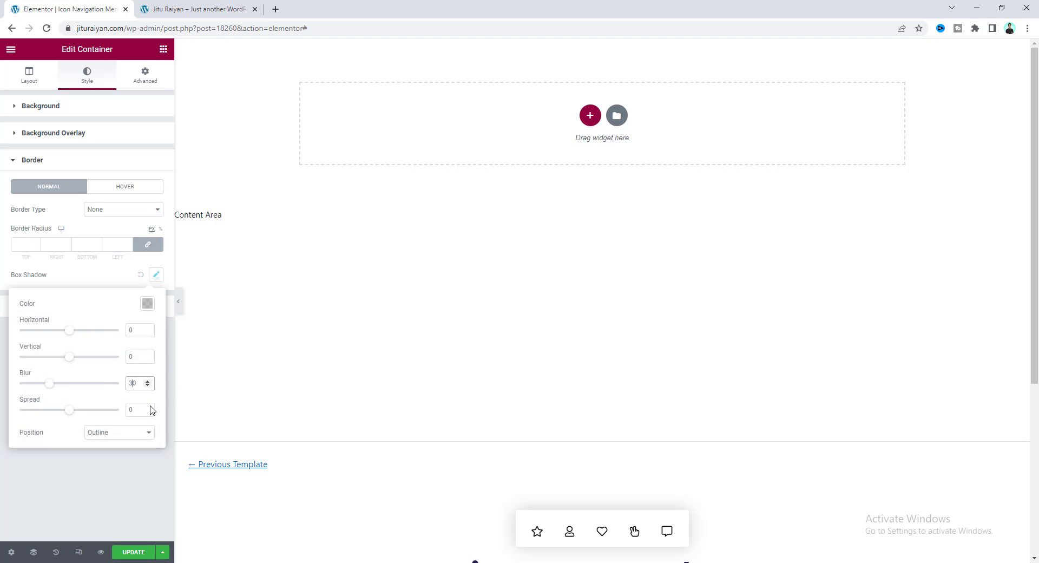
left_click(120, 248)
type("15")
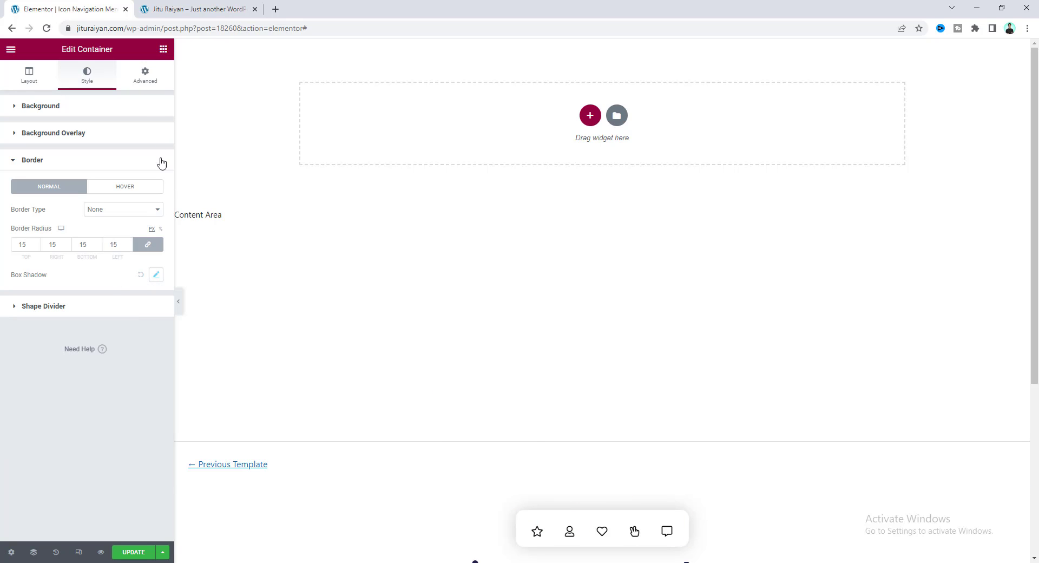
- Set the container's padding to 0 top, 25 right, 12 bottom and 25 left, in pixels
left_click(151, 76)
left_click(54, 188)
type("25")
key("Tab")
type("12")
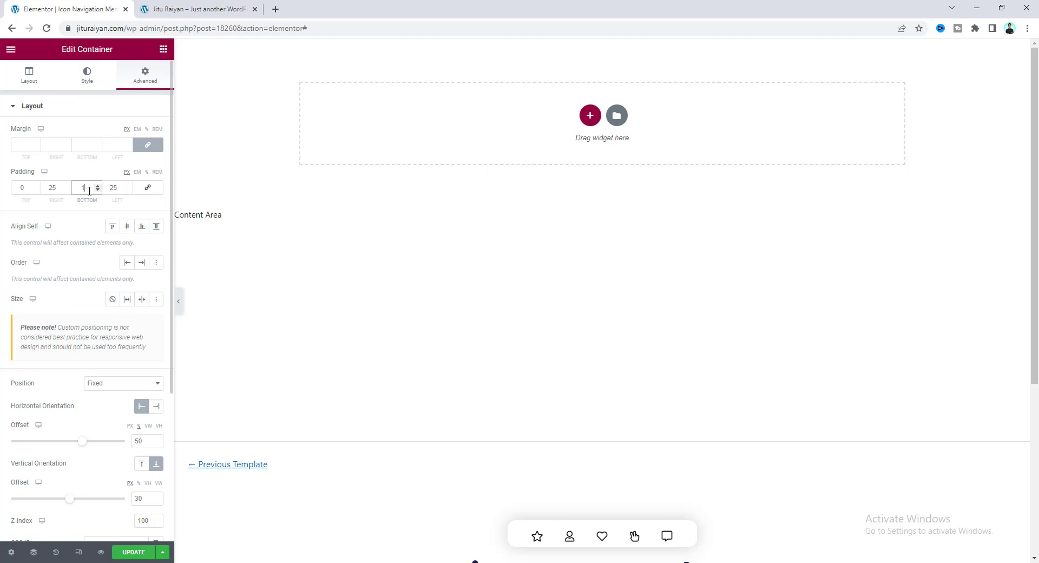
key("Tab")
type("25")
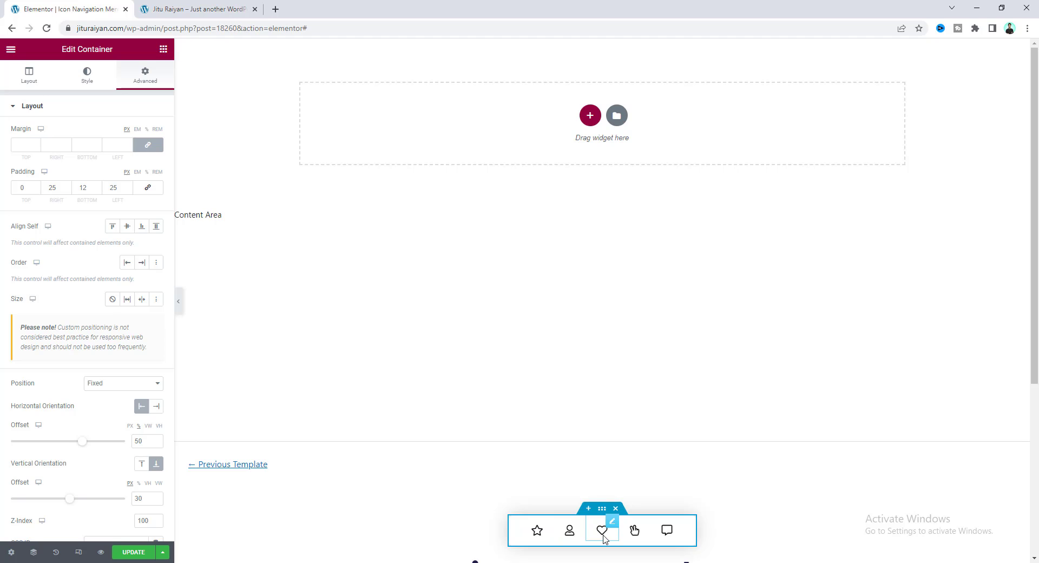
- Assign the CSS class icon-menu to the container
scroll(145, 362, "down", 3)
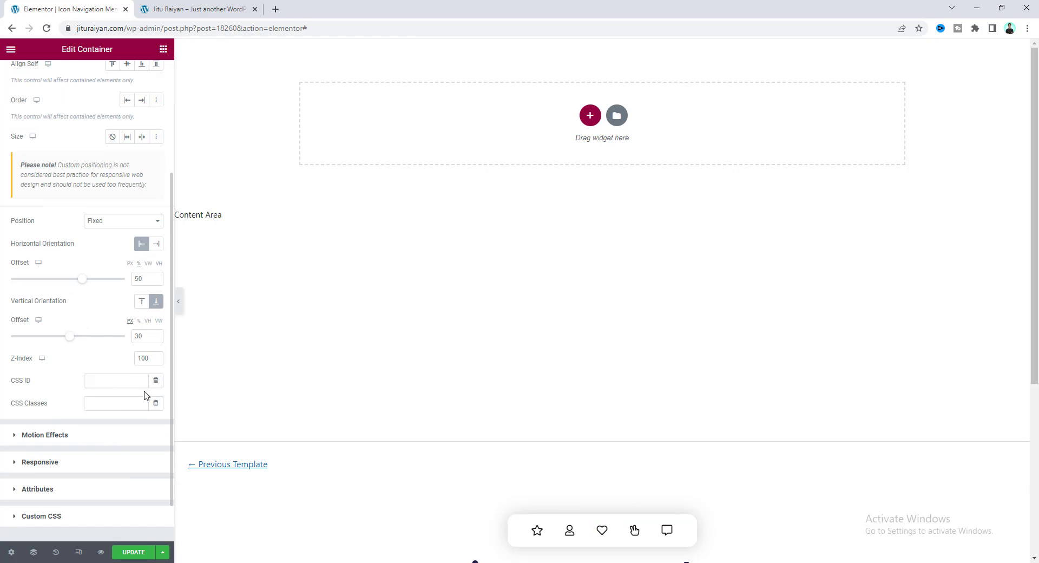
left_click(104, 405)
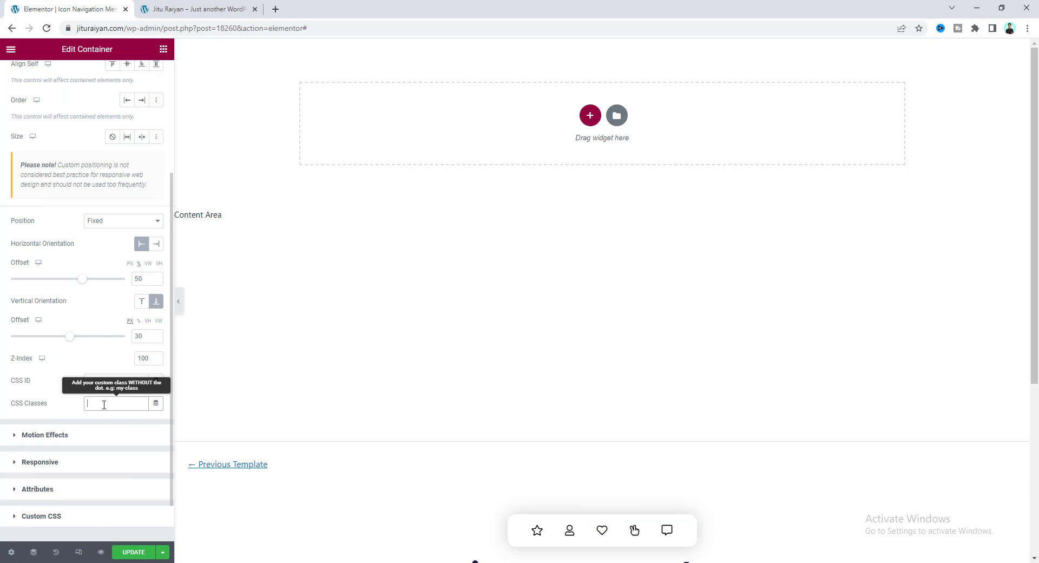
type("icon-menu")
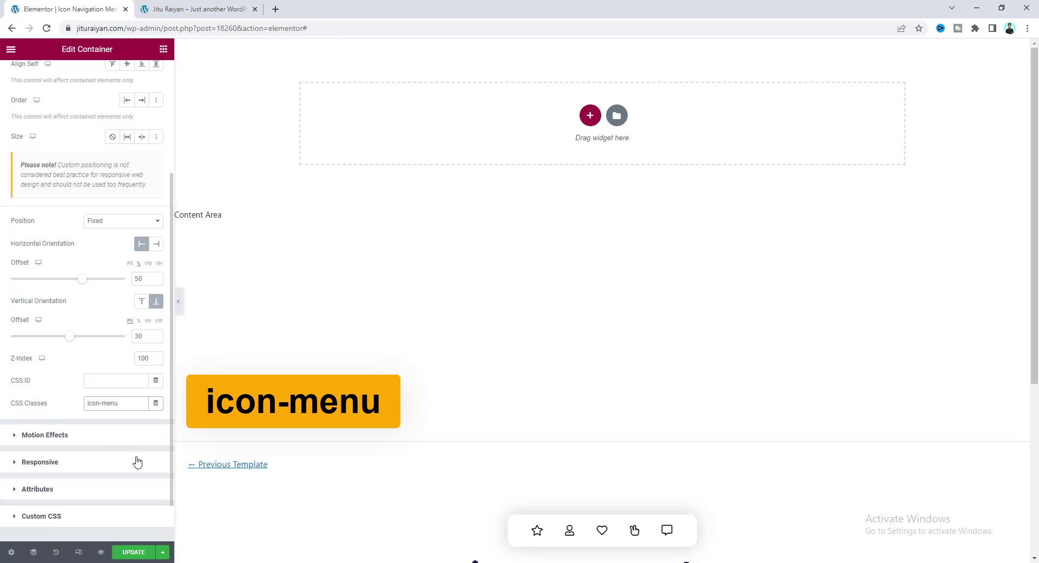
- Find the HTML widget and add it to the menu container after the last icon box
left_click(164, 49)
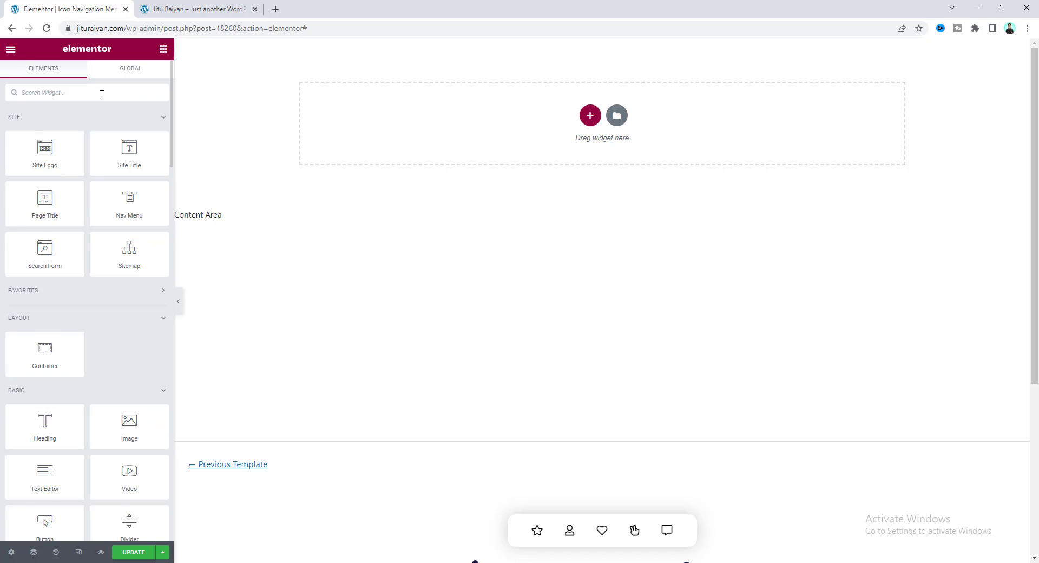
left_click(102, 94)
type("html")
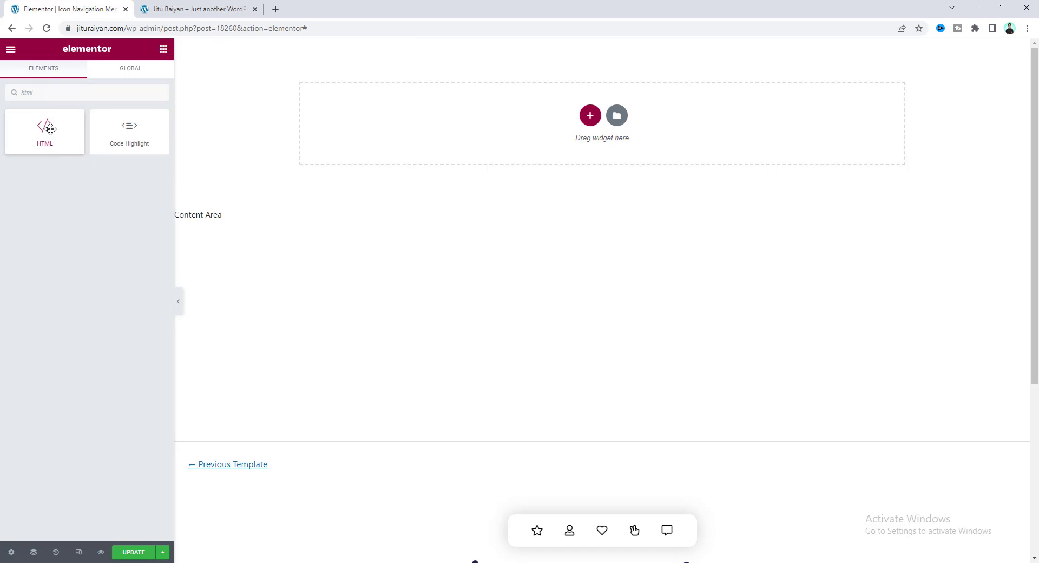
left_click_drag(51, 128, 677, 534)
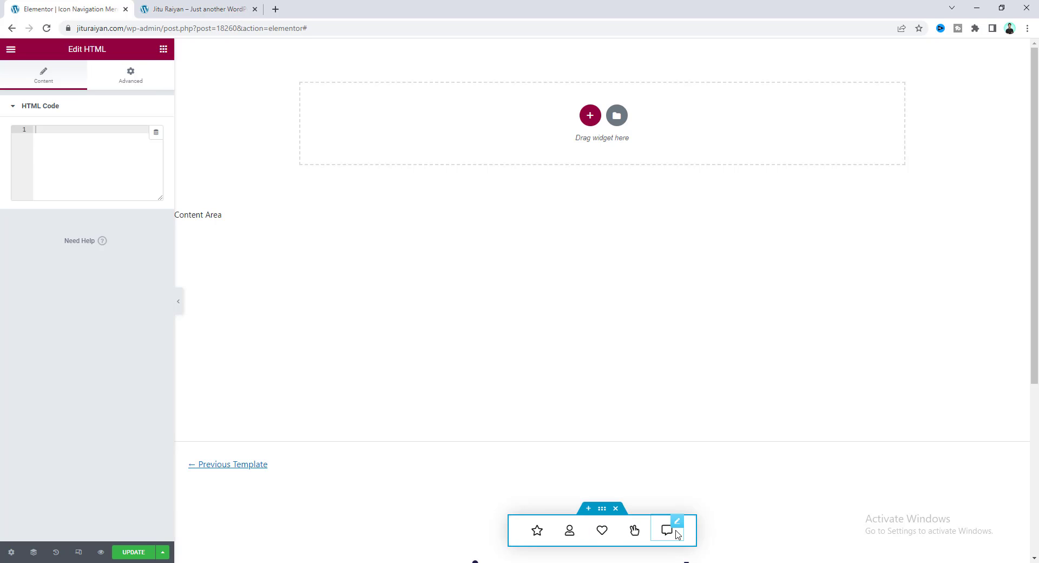
- Select the HTML widget through the Navigator and paste the prepared jQuery menu script into its code
right_click(664, 529)
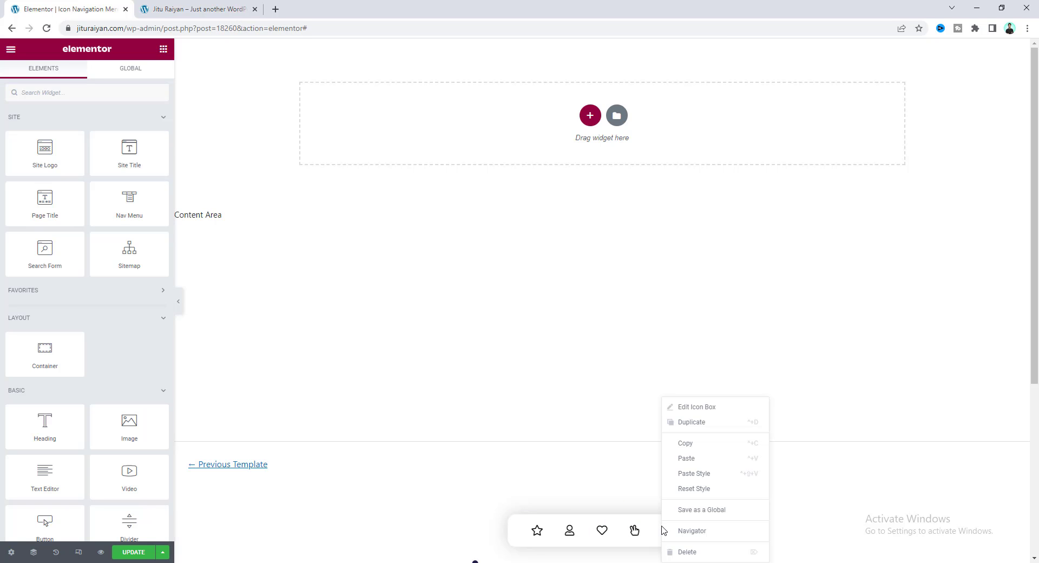
left_click(690, 536)
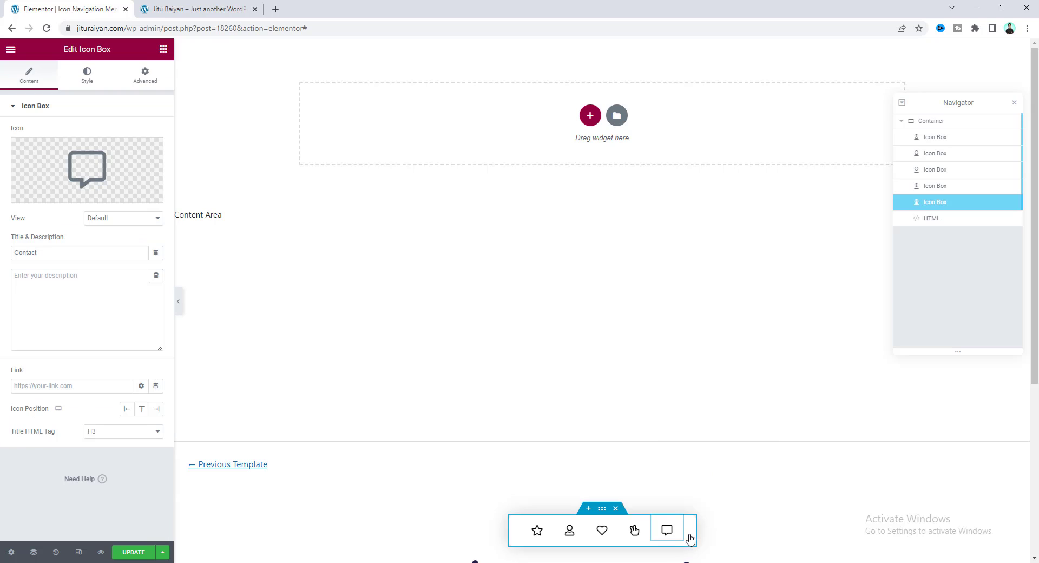
left_click(939, 222)
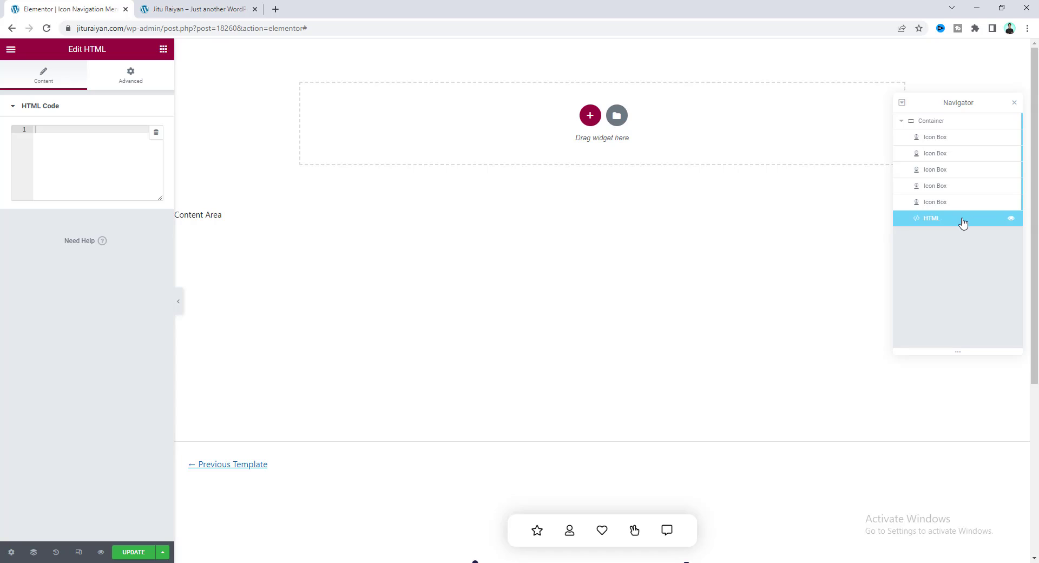
mouse_move(963, 222)
left_mouse_down()
mouse_move(964, 196)
mouse_move(950, 227)
left_mouse_up()
key("ctrl+v")
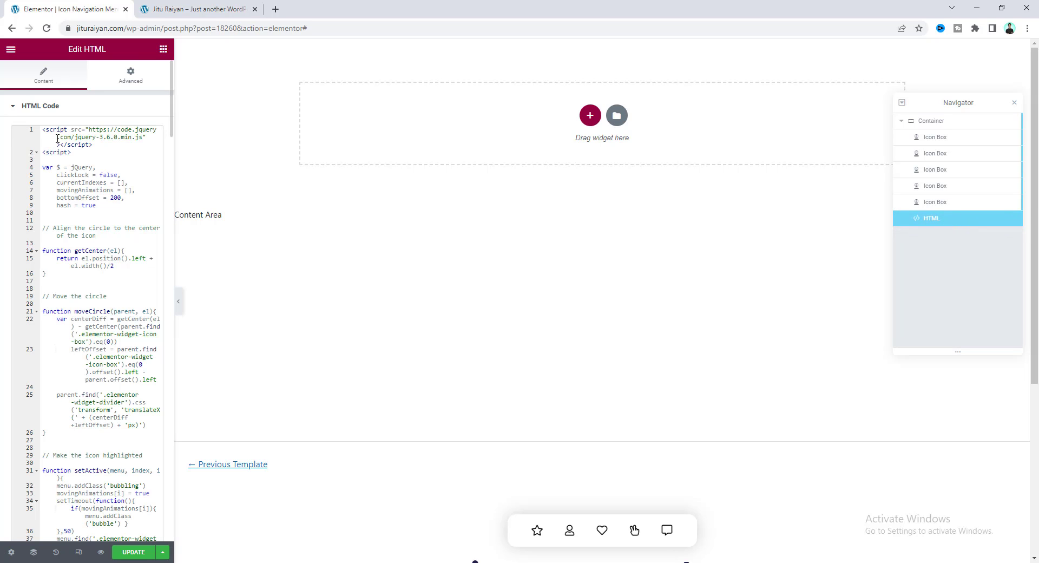
- Update the template and reload the live site to check the icon menu's behaviour
left_click(133, 552)
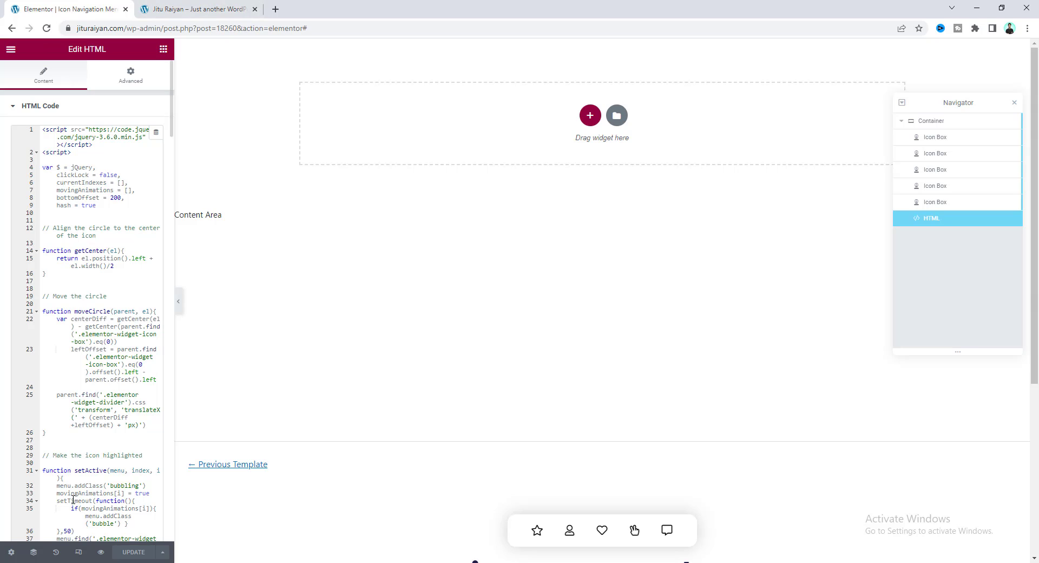
left_click(179, 9)
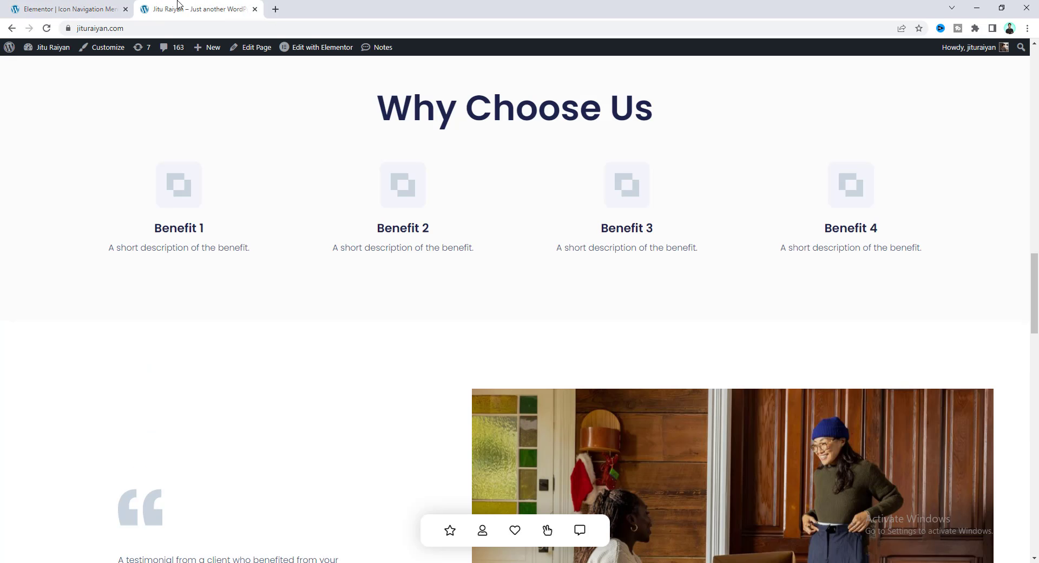
left_click(46, 28)
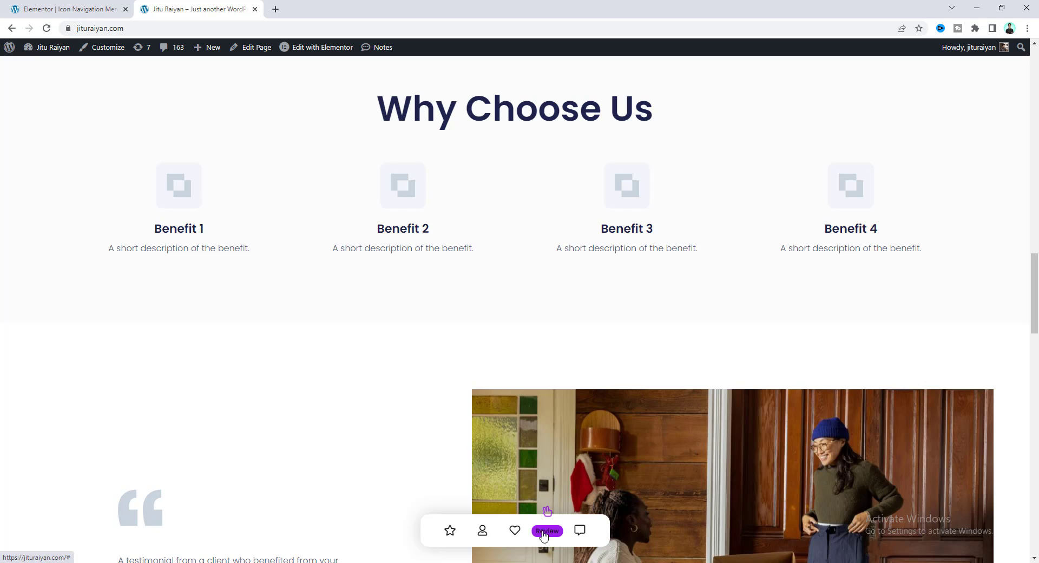
- Back in the template editor, set the star icon box's title colour to #FFFFFF
left_click(43, 5)
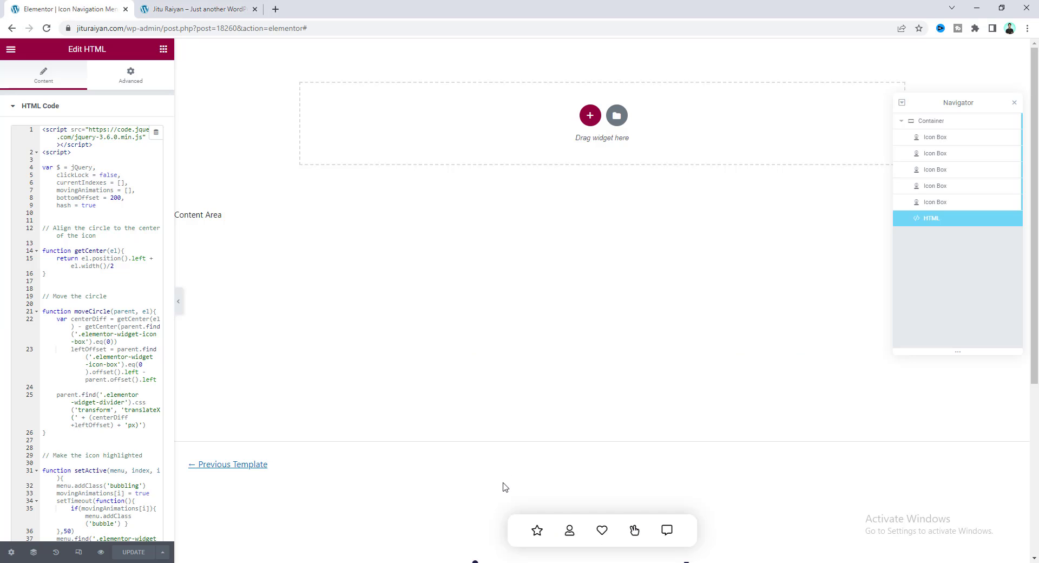
left_click(536, 529)
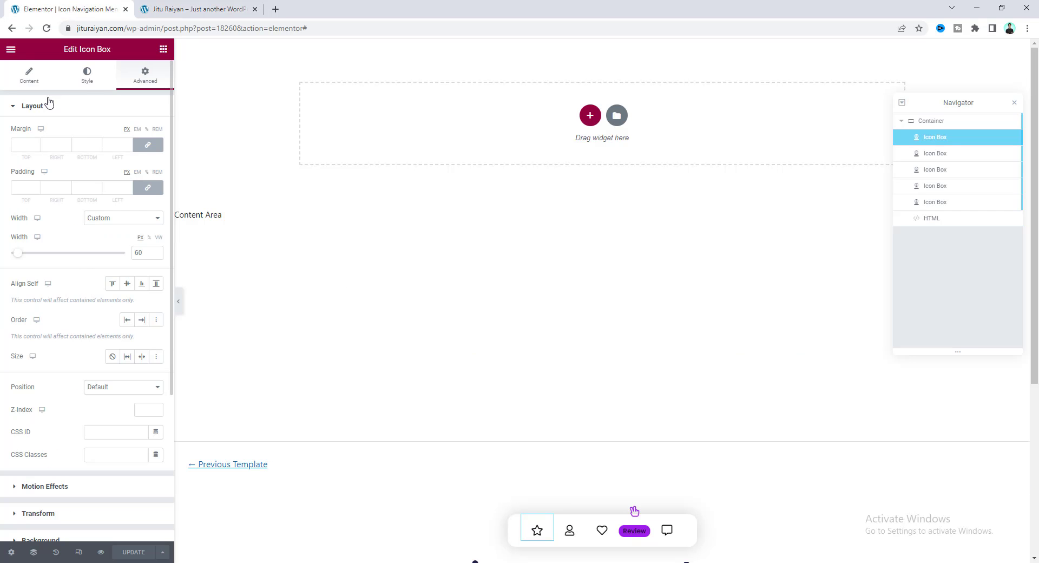
left_click(87, 76)
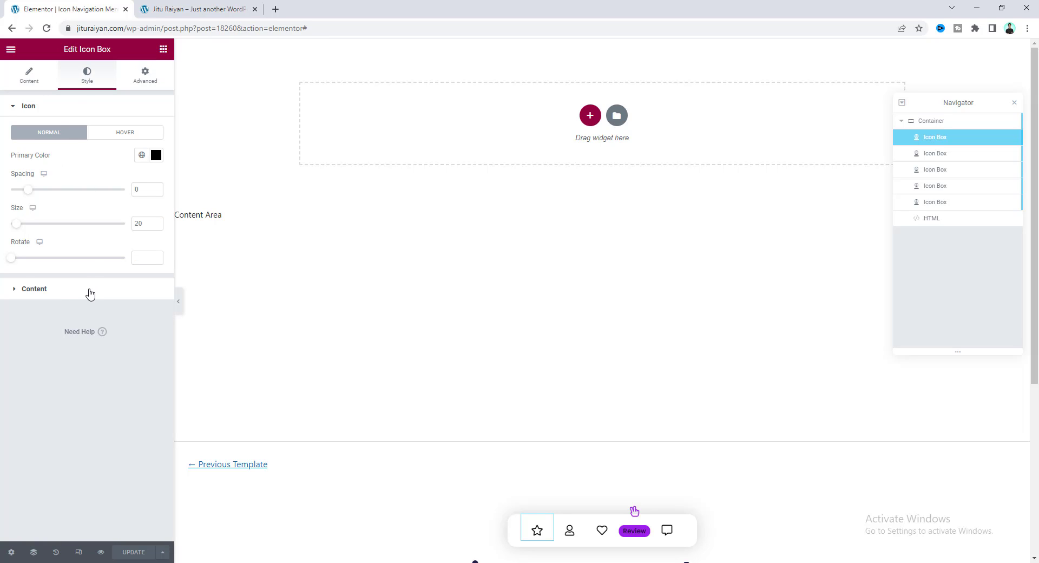
left_click(90, 294)
left_click(155, 262)
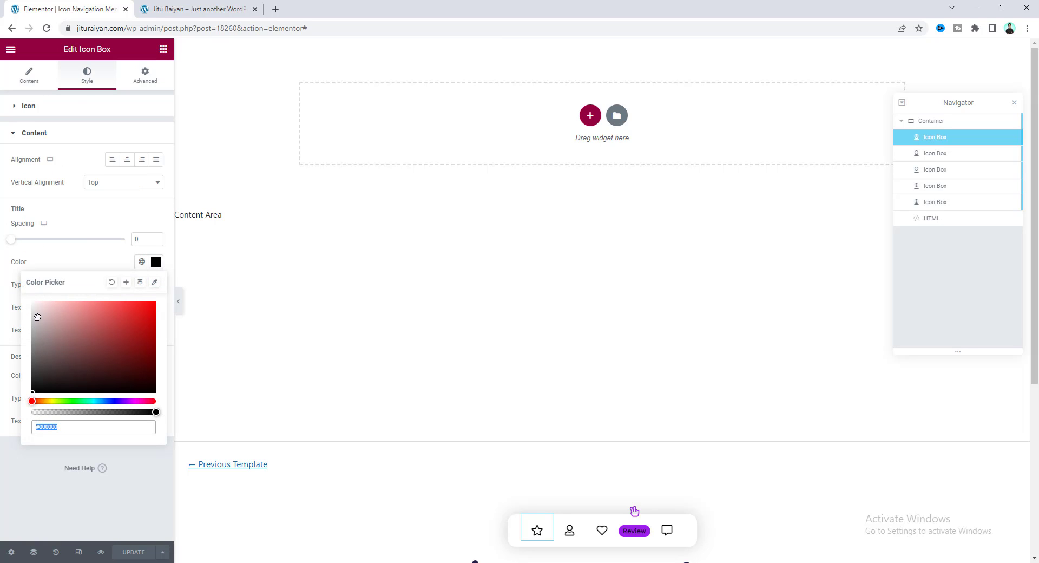
type("#FFFFFF")
left_click(68, 265)
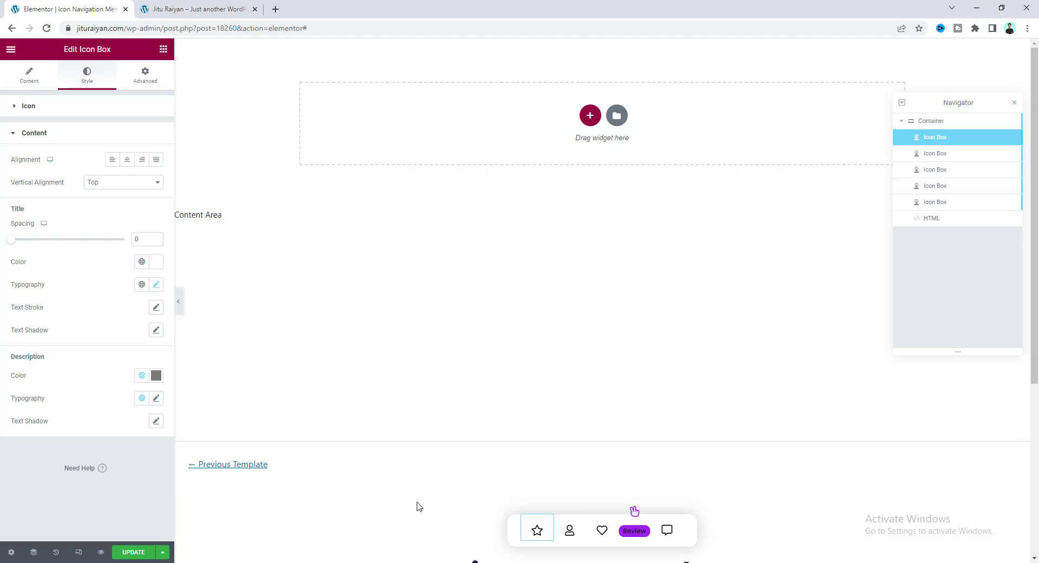
- Copy the star icon box and paste its style onto the other four icon boxes
right_click(537, 531)
left_click(561, 445)
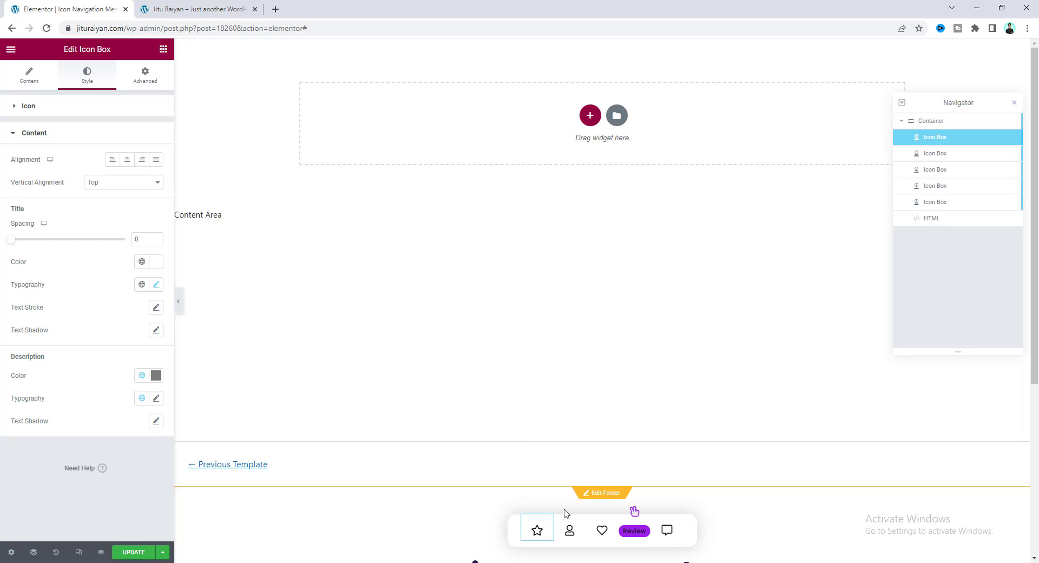
right_click(566, 534)
left_click(596, 473)
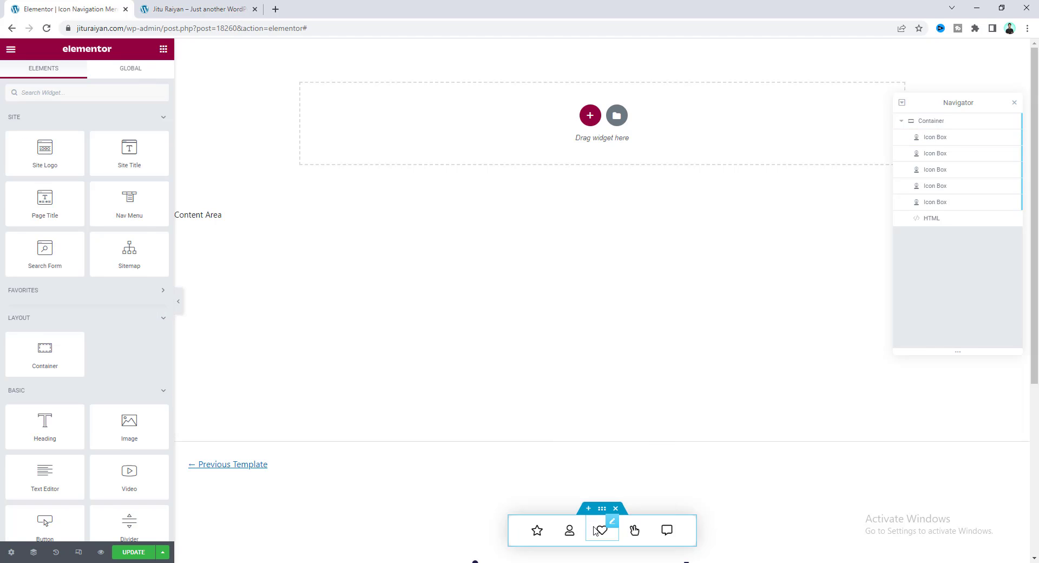
right_click(598, 528)
left_click(601, 473)
right_click(631, 530)
left_click(663, 474)
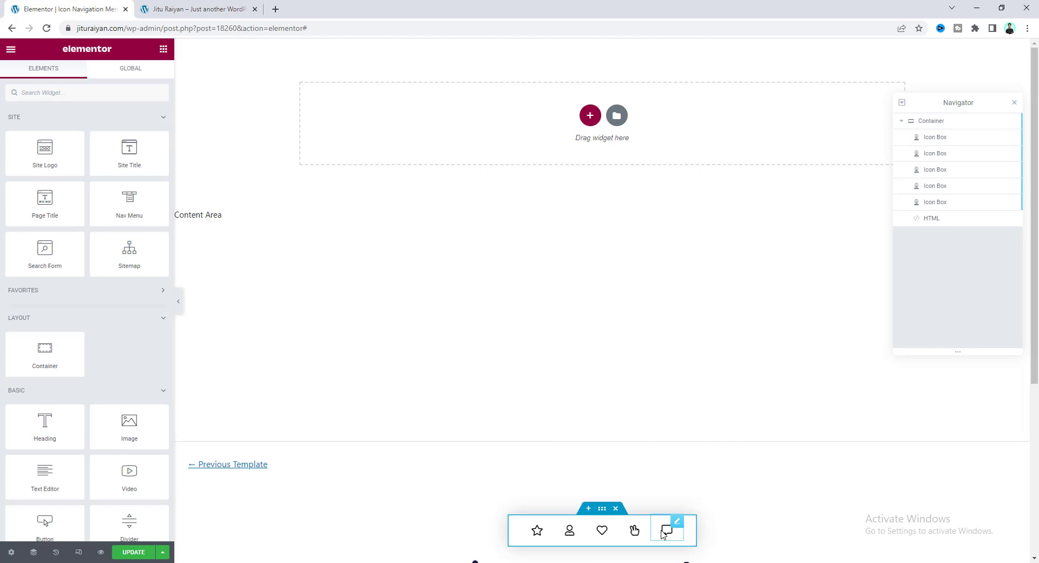
right_click(666, 529)
left_click(697, 475)
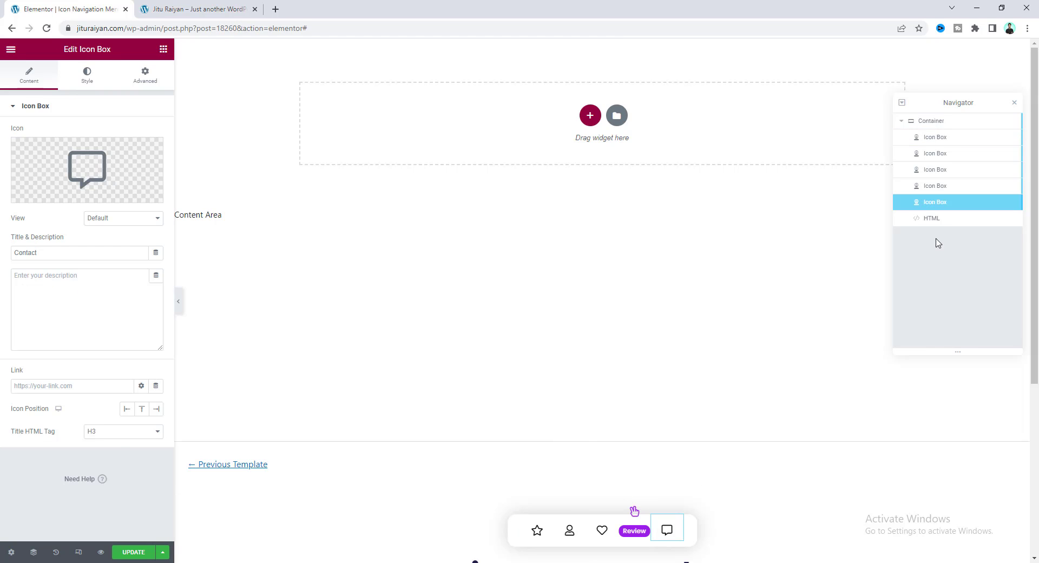
- Set the link of the Home icon box to #home
left_click(537, 529)
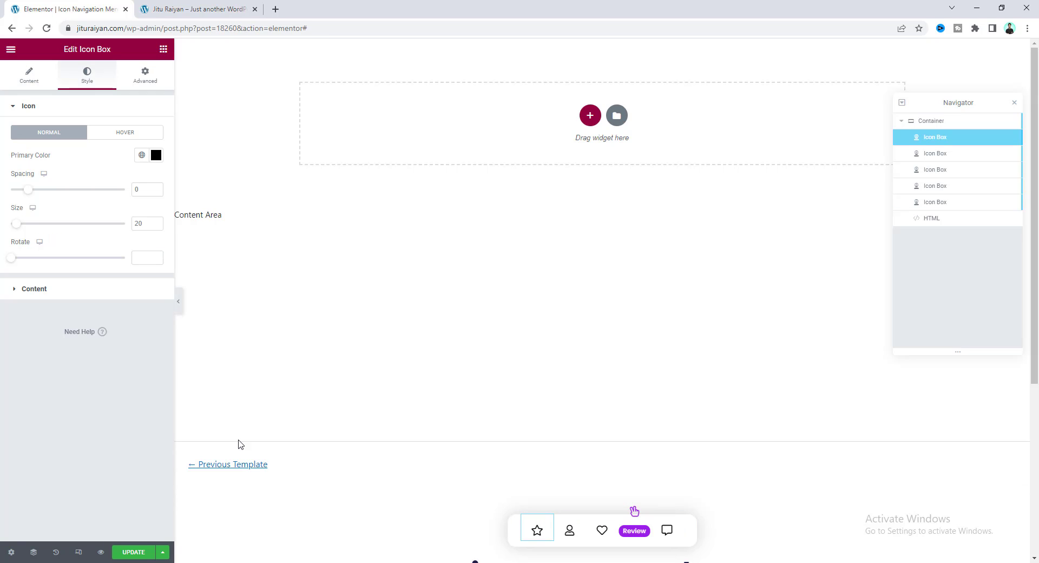
left_click(21, 78)
left_click(49, 388)
type("#home")
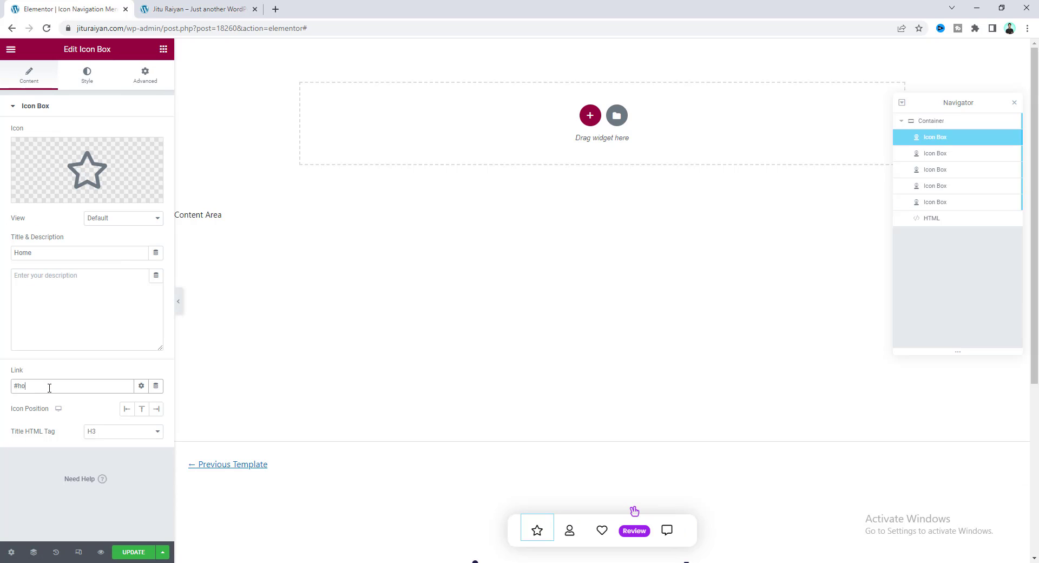
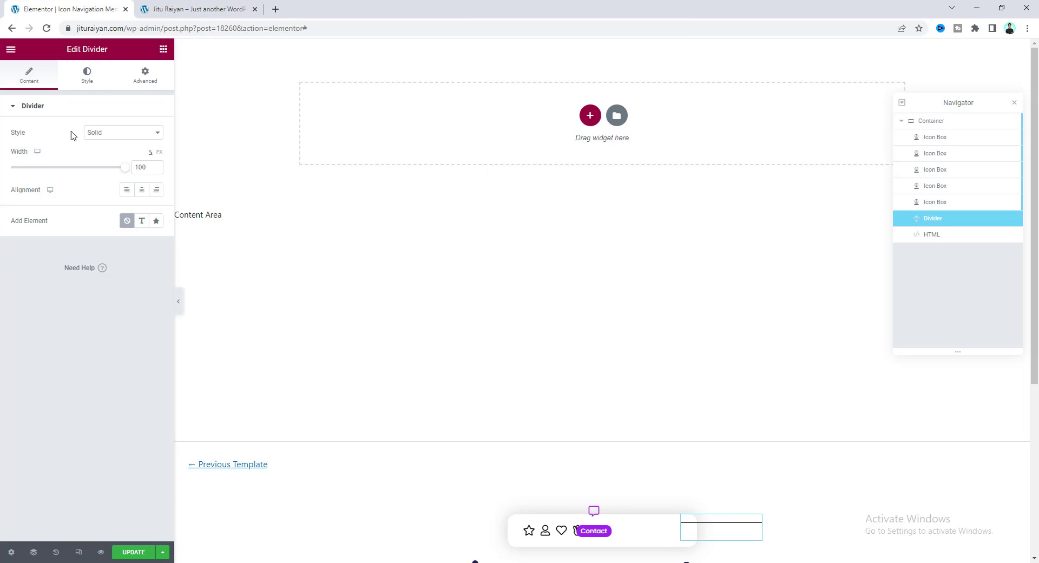
- Give the divider a custom width of 60 px and open its style settings
left_click(141, 81)
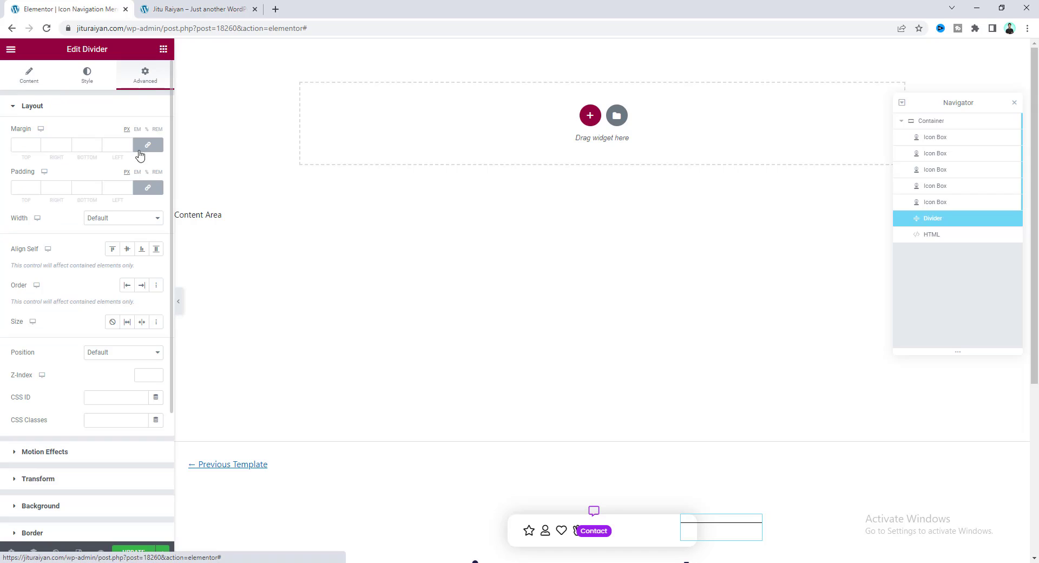
left_click(133, 218)
left_click(99, 254)
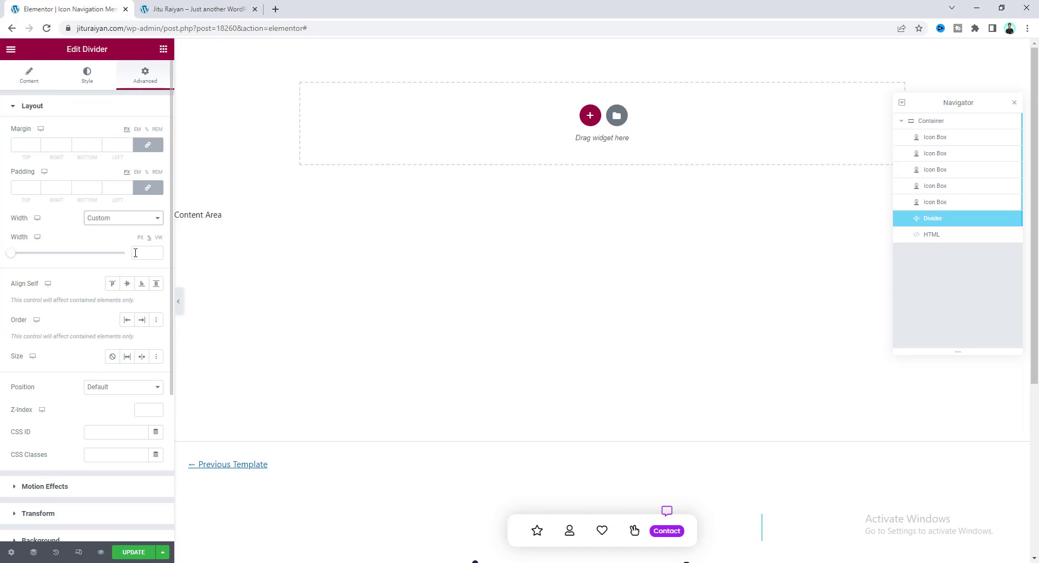
left_click(143, 252)
type("60")
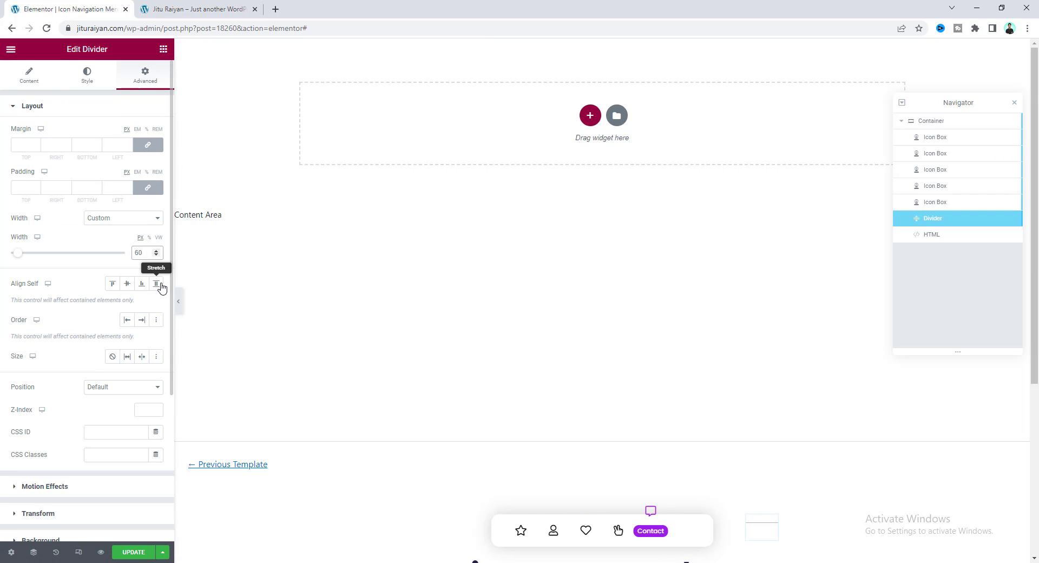
left_click(87, 76)
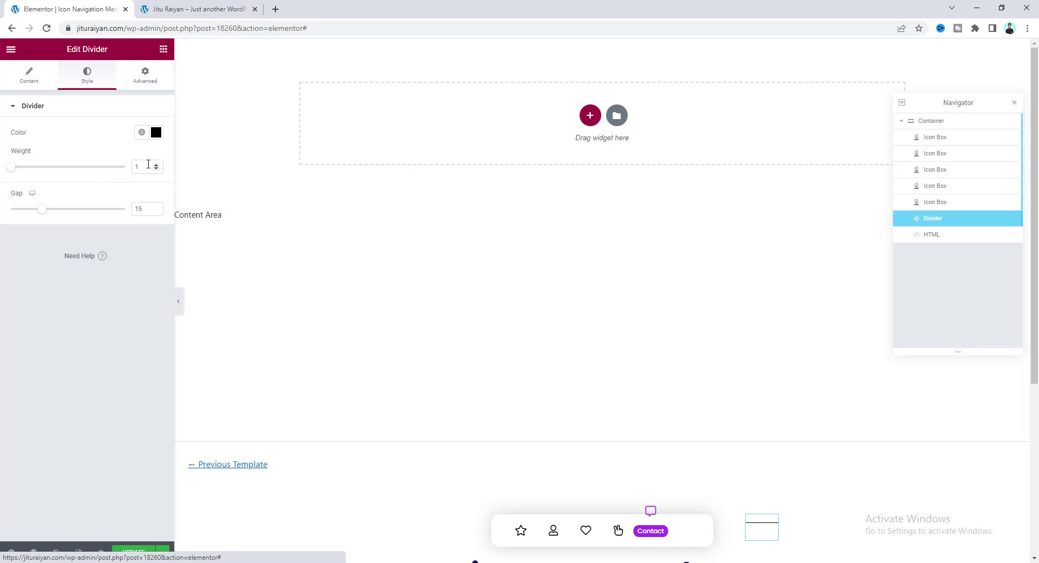
- Set the divider's weight to 60, its gap to 0 and its colour to the fully transparent #00000000
left_click(143, 167)
type("60")
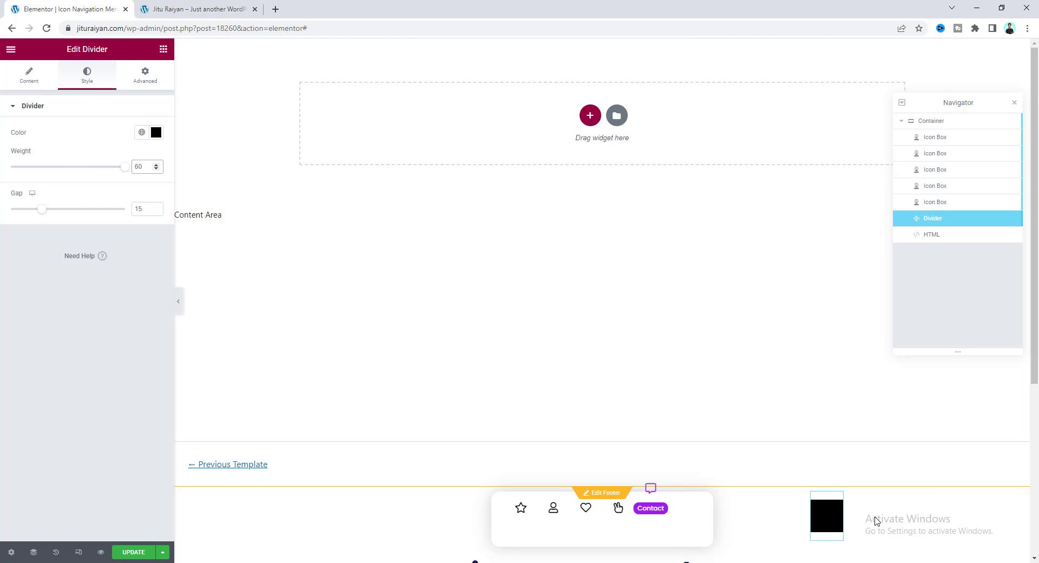
left_click(145, 211)
type("0")
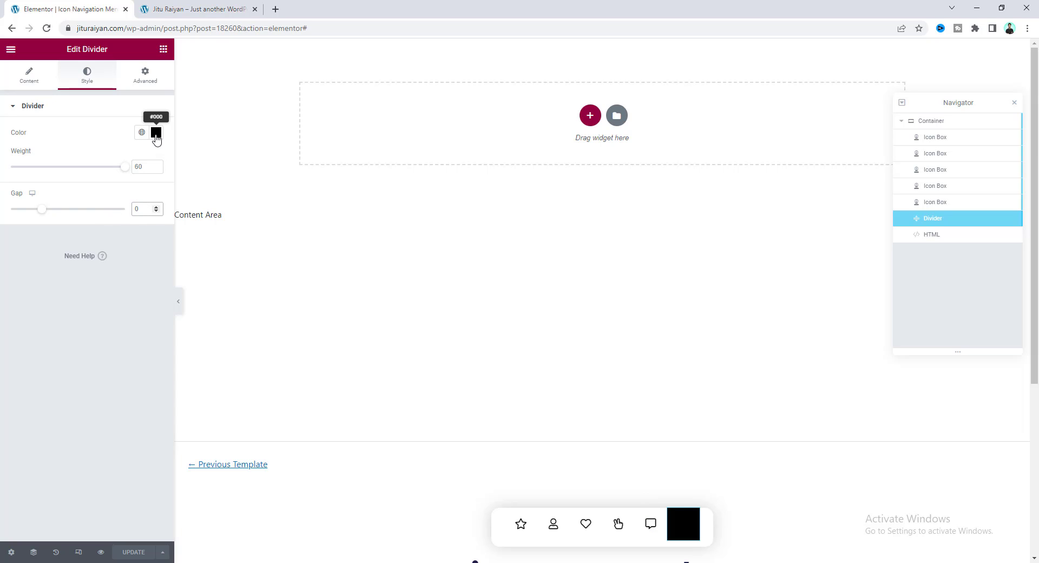
left_click(155, 135)
left_click_drag(102, 282, 9, 288)
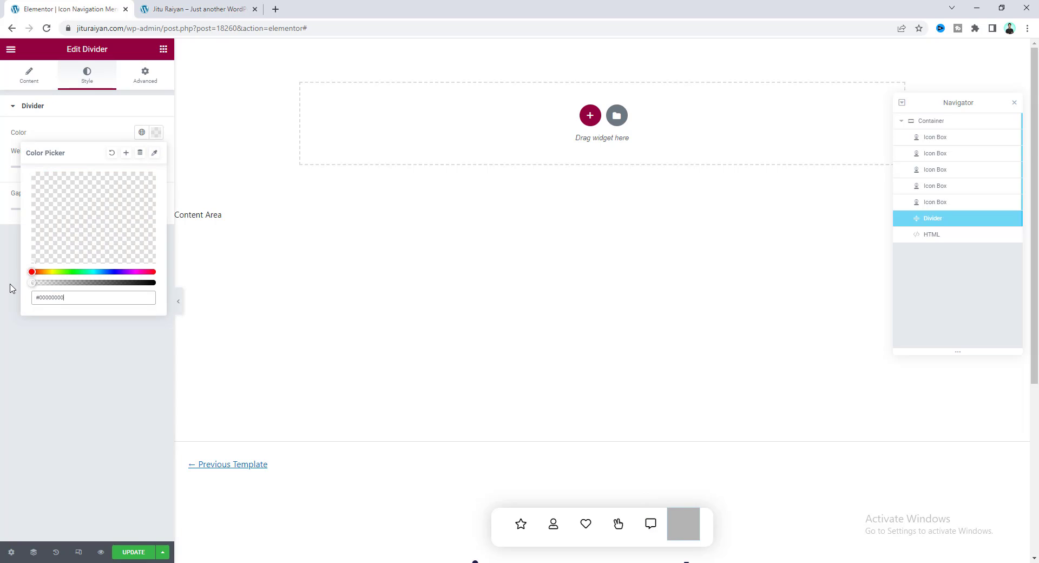
left_click(84, 137)
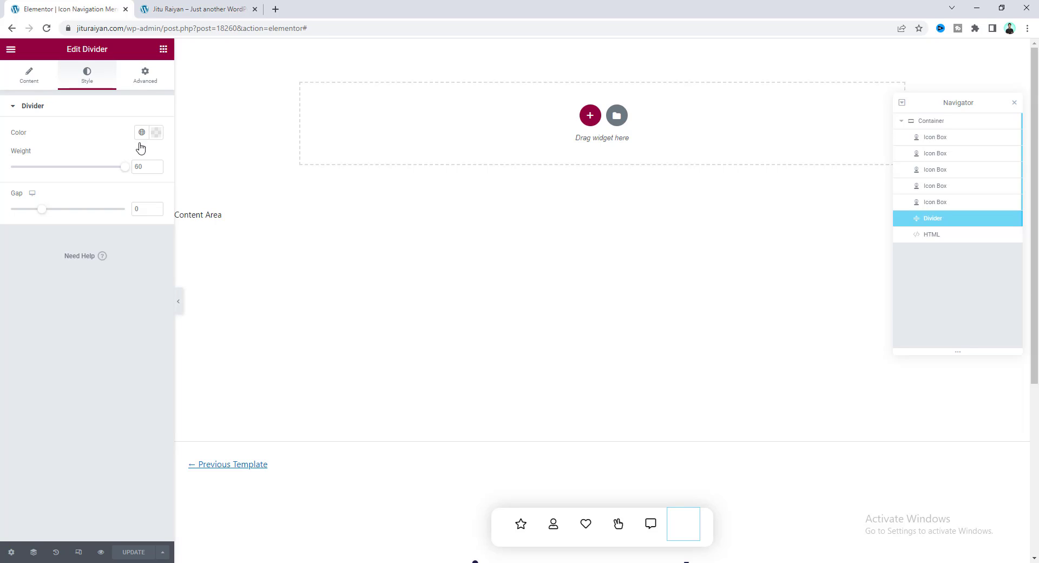
- Give the divider an absolute position with a vertical offset of -33 px and a z-index of -1
left_click(145, 76)
left_click(121, 386)
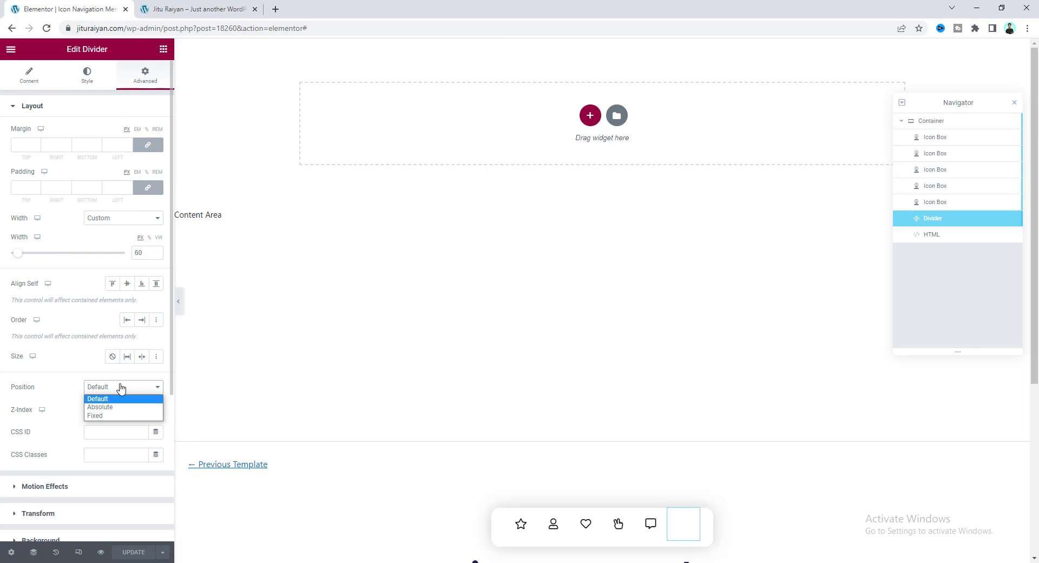
left_click(112, 409)
scroll(43, 418, "down", 2)
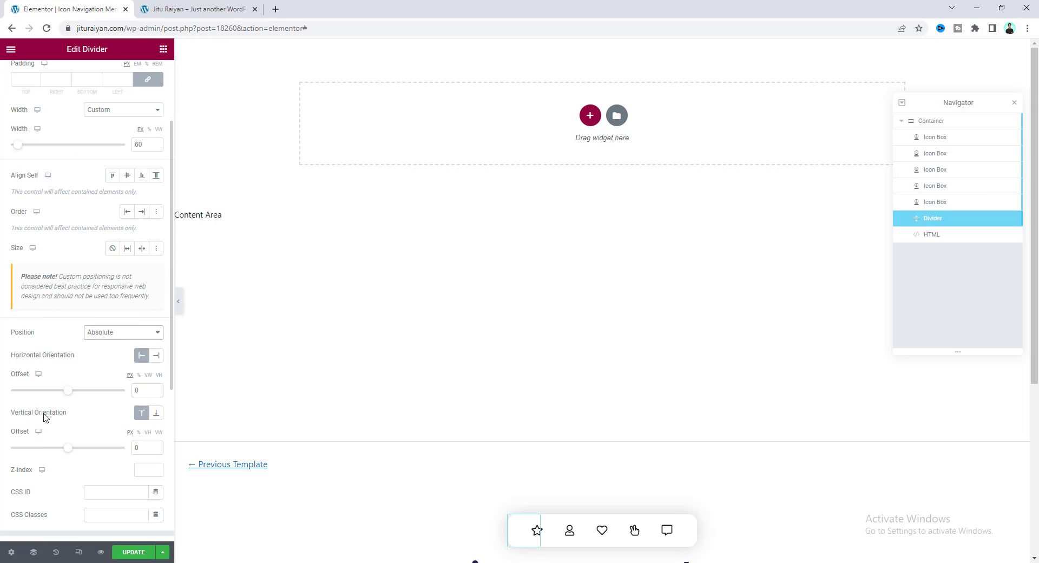
left_click(140, 449)
key("Down")
key("Down")
key("Down")
key("Down")
key("Down")
key("Down")
key("Down")
key("Down")
key("Down")
key("Down")
key("Down")
key("Down")
key("Down")
key("Down")
key("Down")
key("Down")
key("Down")
key("Down")
key("Down")
key("Down")
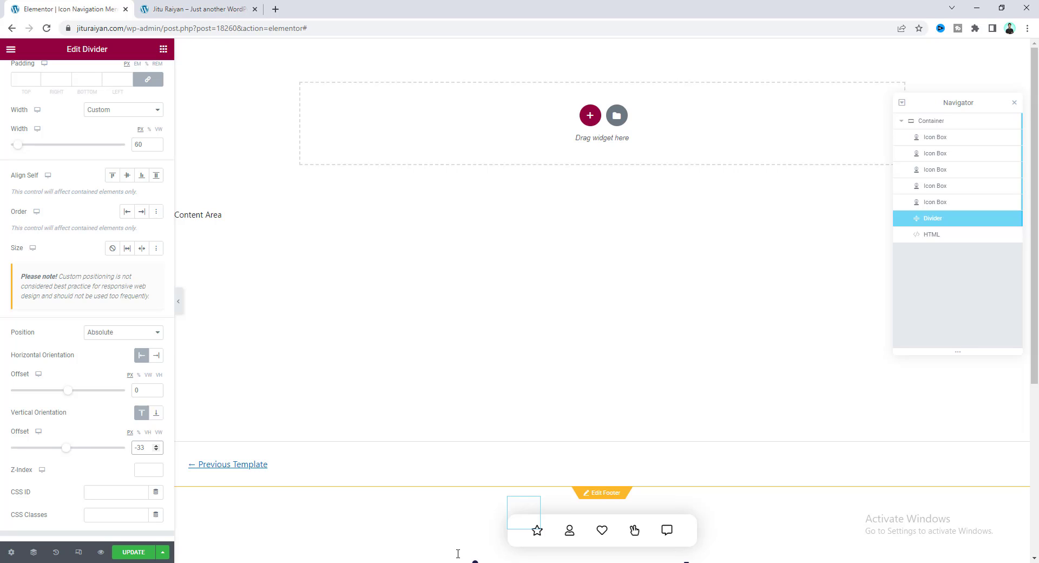
left_click(145, 471)
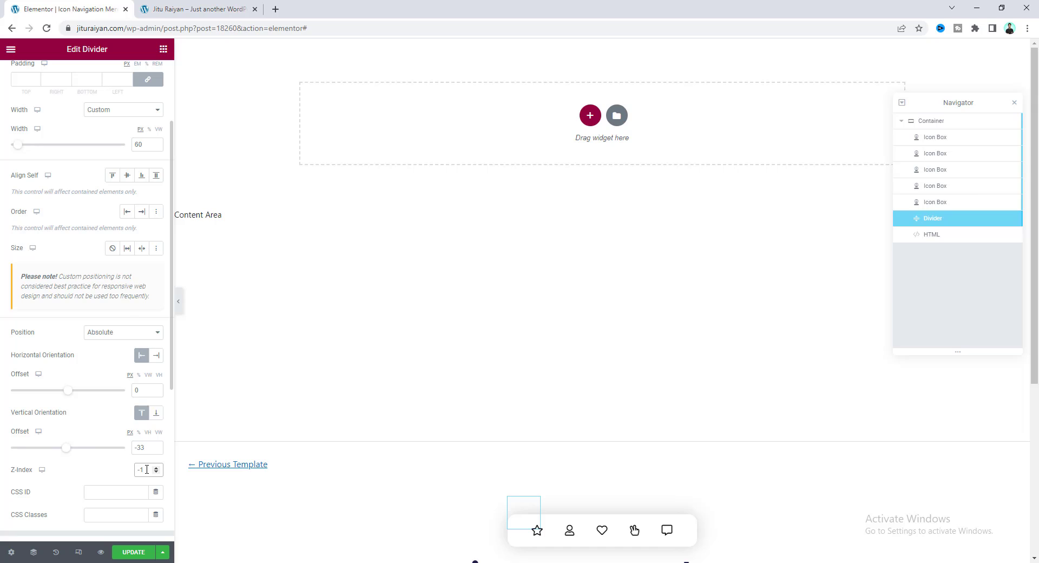
- Give the divider a box shadow with blur 30 and colour rgba(0, 0, 0, 0.1), plus a 50 px border radius
scroll(146, 469, "down", 1)
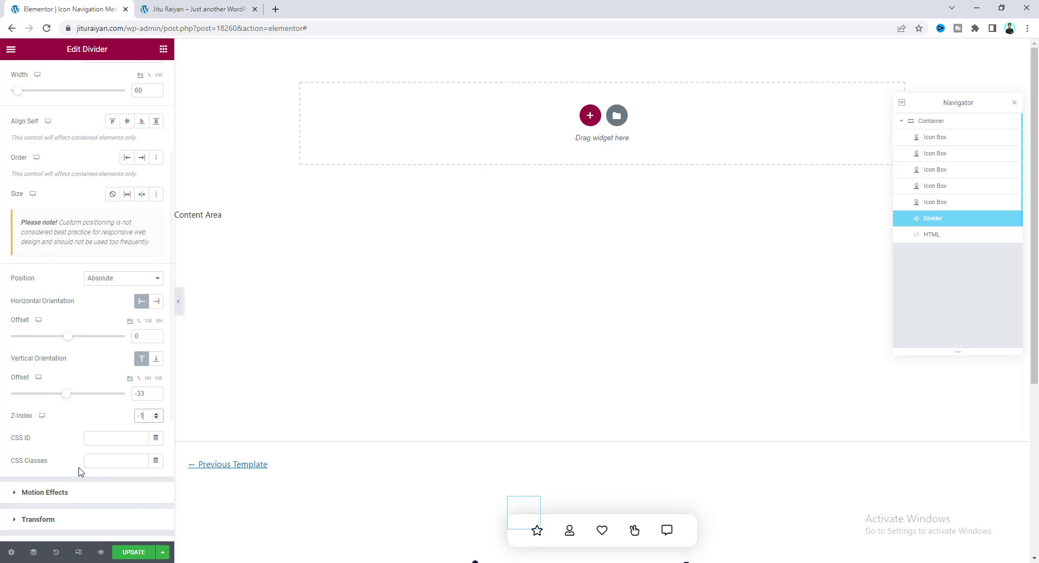
scroll(85, 446, "down", 4)
left_click(76, 361)
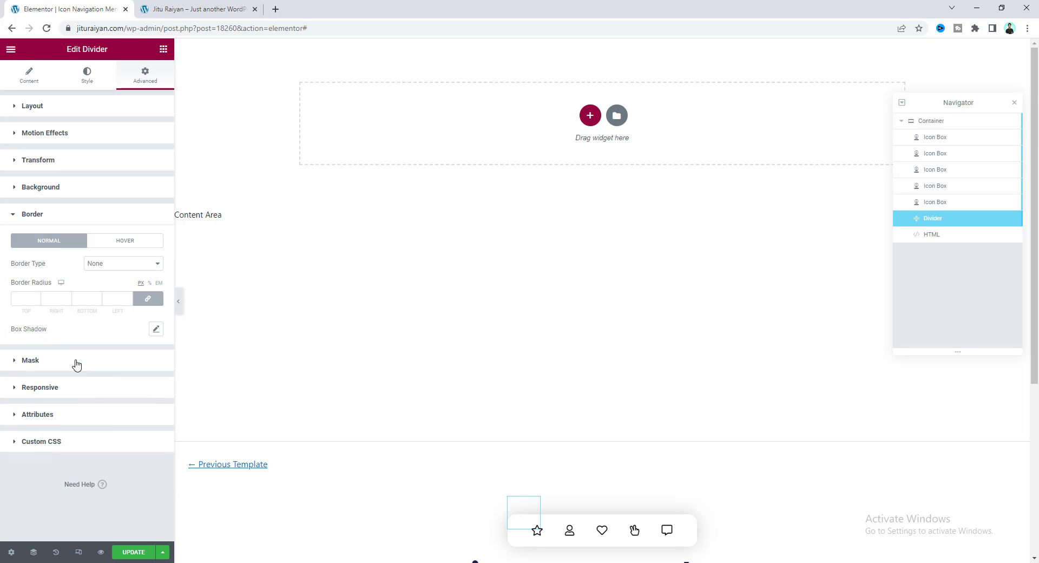
left_click(156, 330)
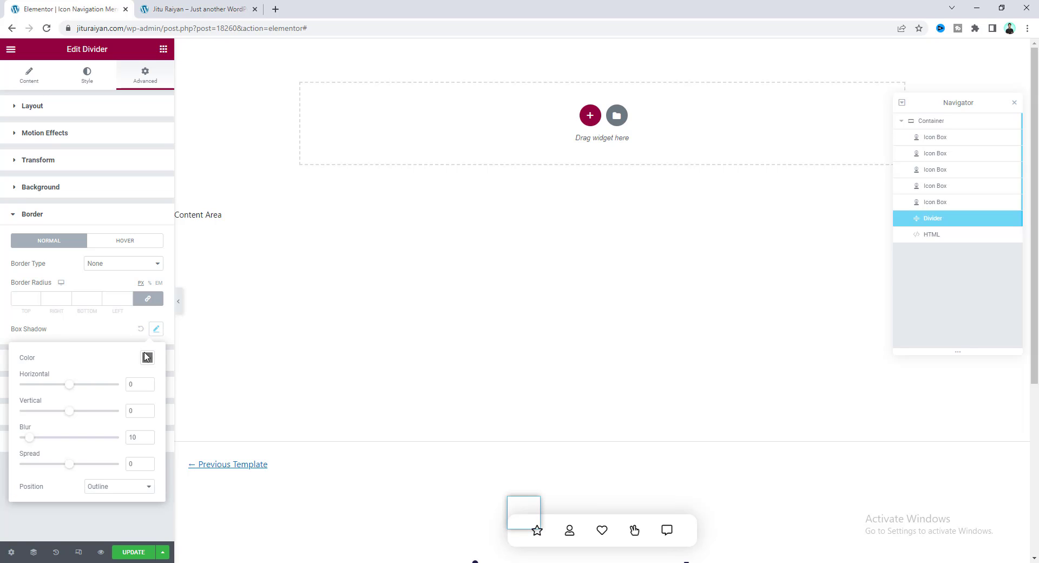
double_click(133, 437)
type("30")
double_click(129, 411)
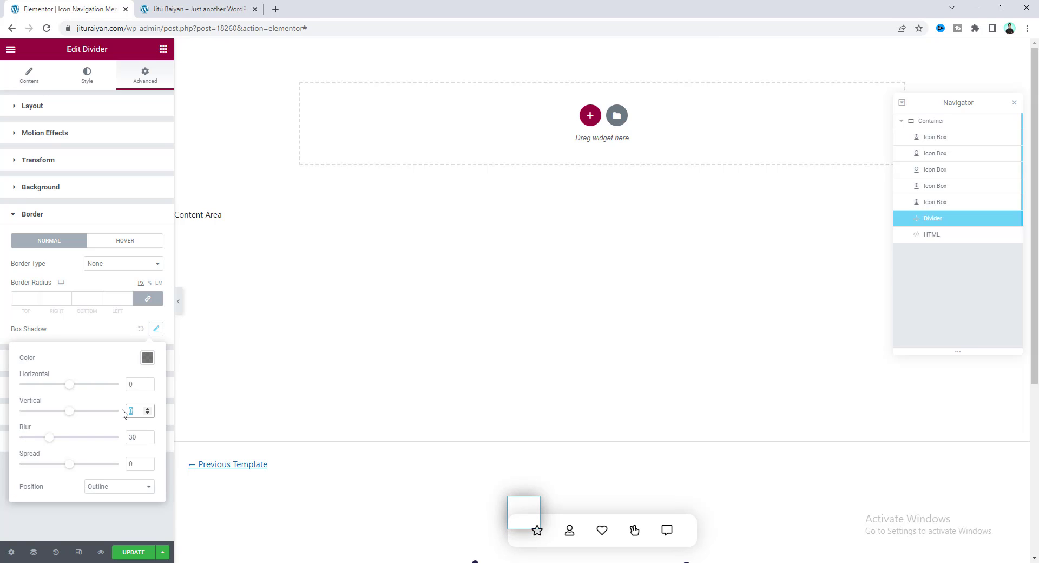
left_click(147, 357)
left_click(72, 522)
key("BackSpace")
type("1")
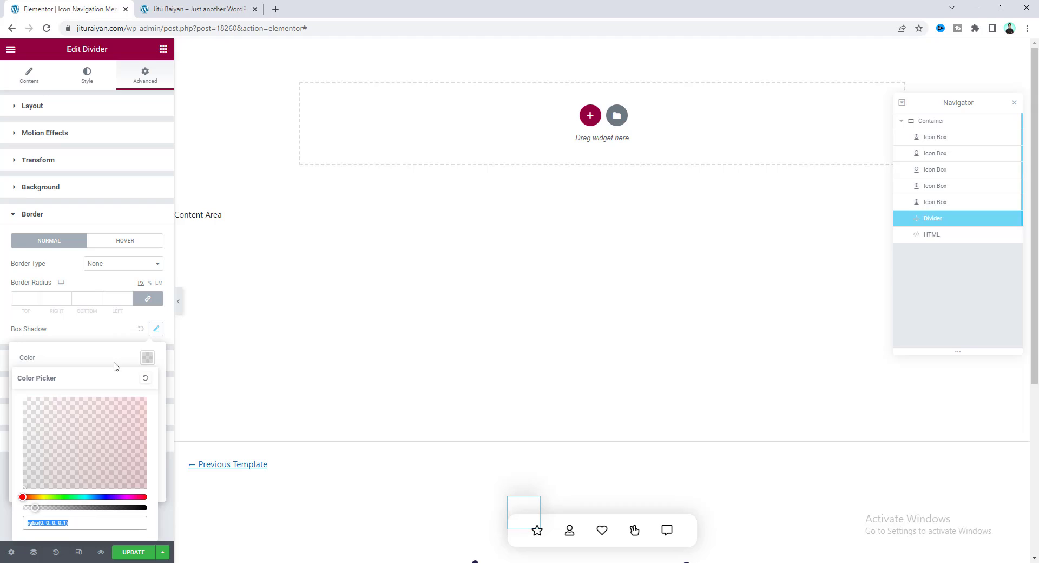
left_click(106, 302)
type("50")
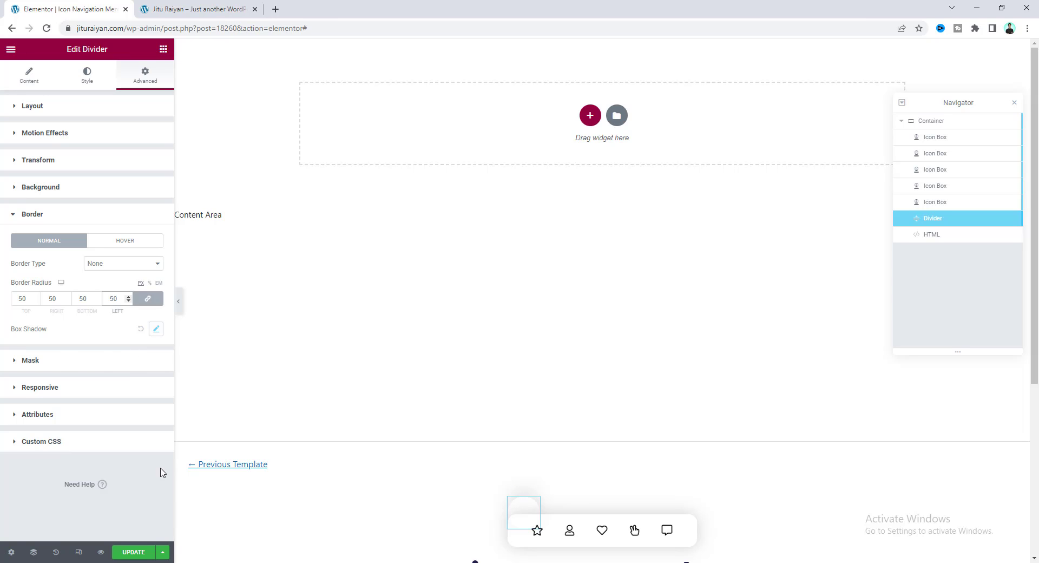
- Paste the .icon-menu transition and bubble rules into the divider's custom CSS
left_click(109, 448)
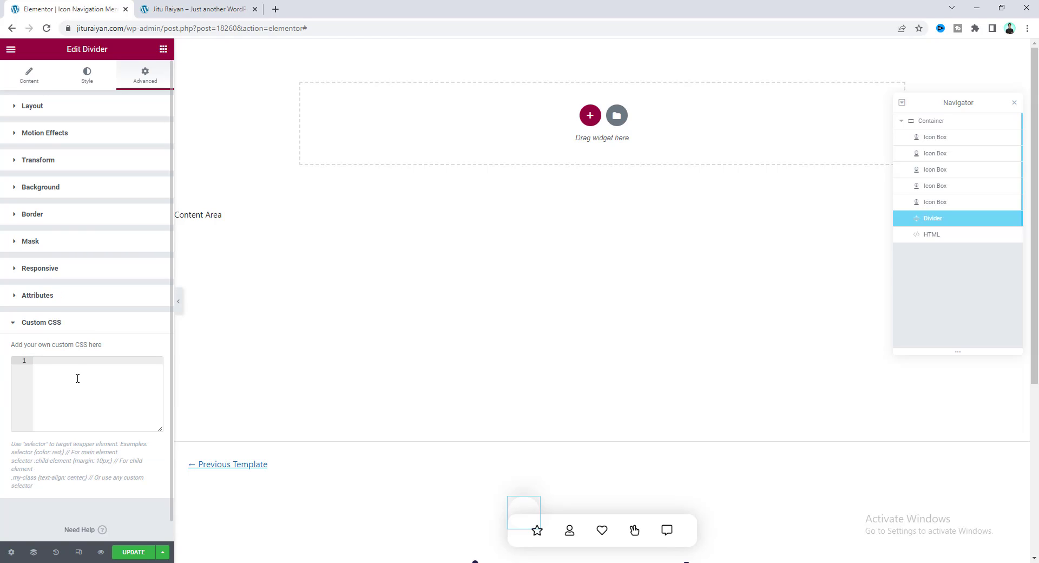
key("ctrl+v")
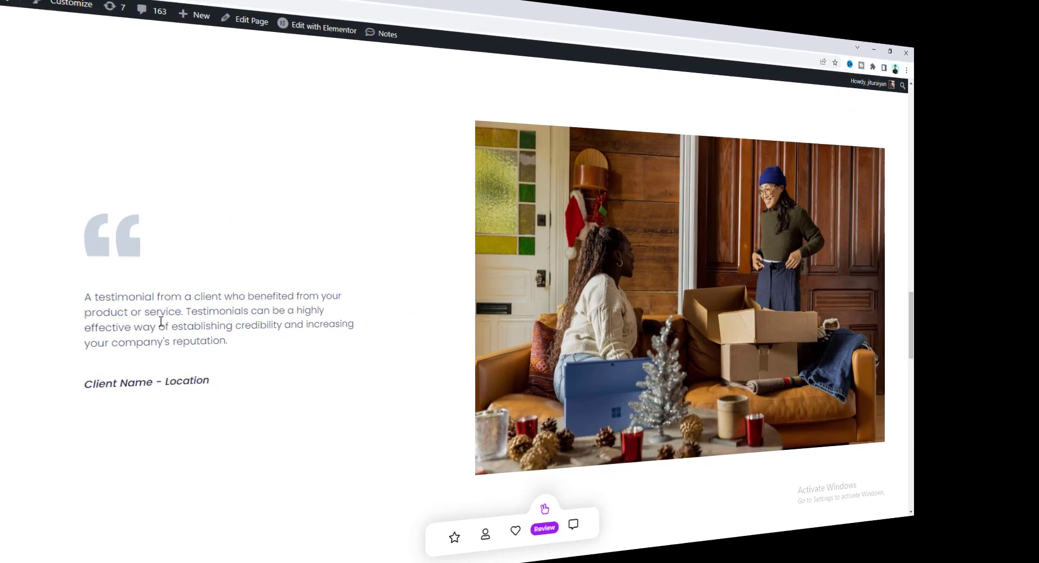
- Check on the live page how the icon menu's highlighted item behaves across the page sections
scroll(517, 436, "up", 15)
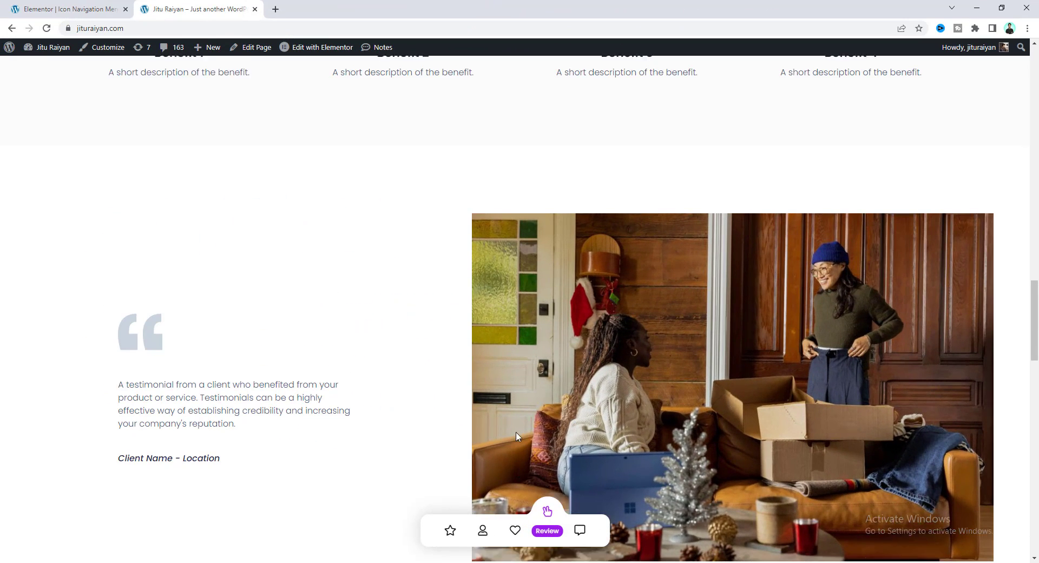
scroll(516, 431, "up", 3)
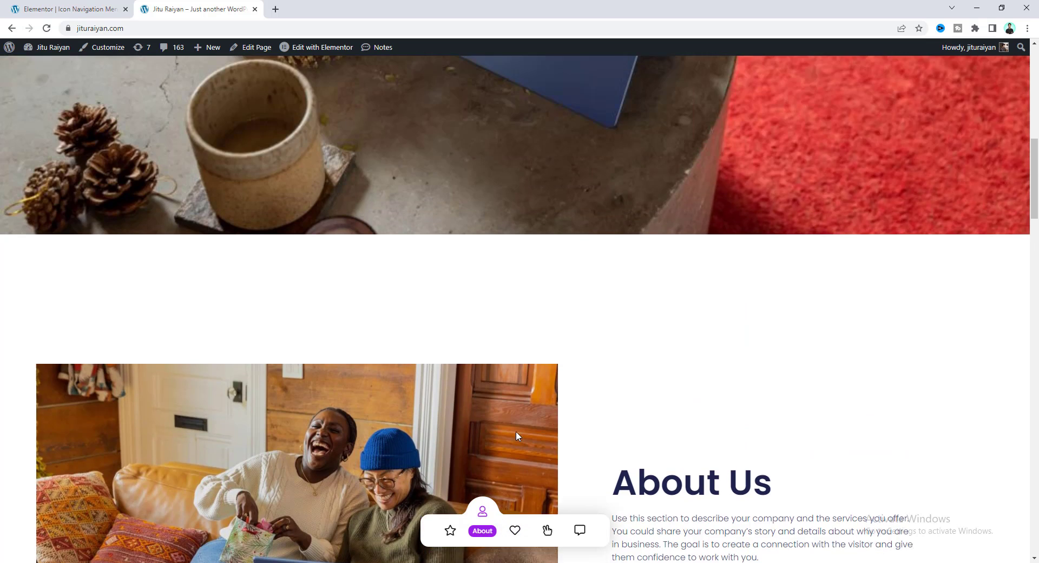
scroll(499, 443, "down", 12)
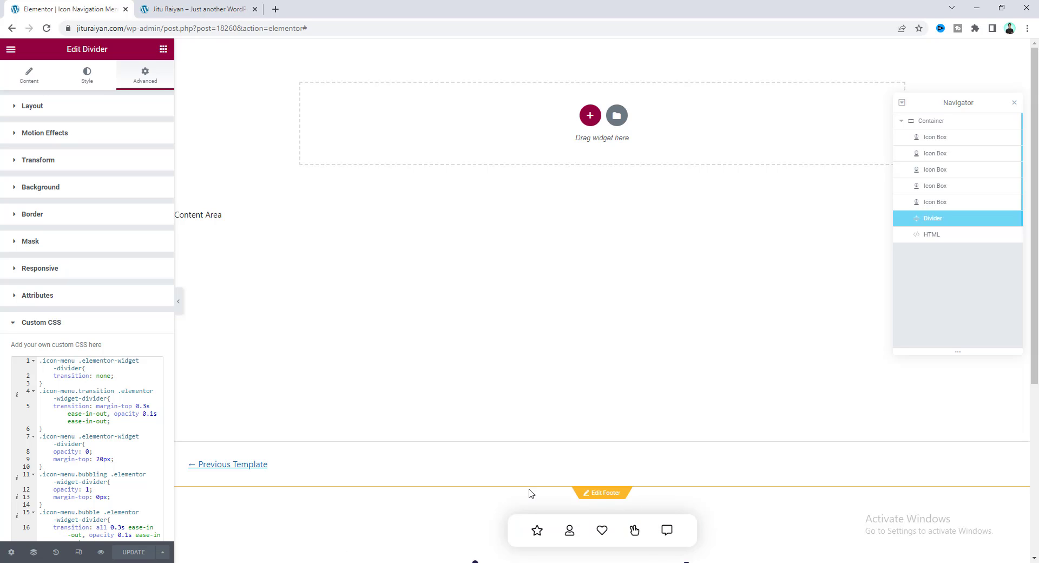
left_click(192, 8)
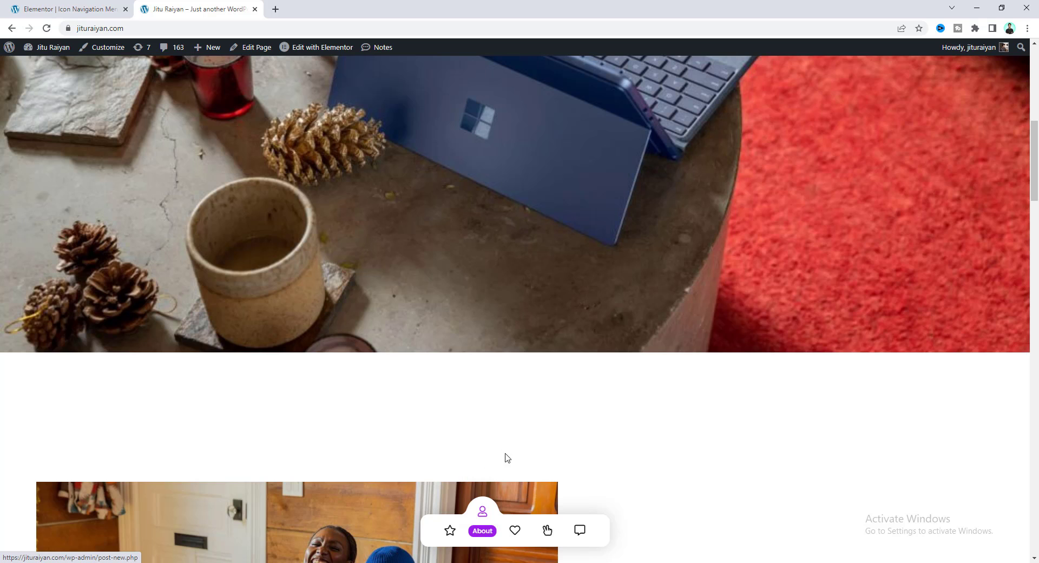
- Back in the template editor, try red as --background-color and blue as --menu-active-color in the container's custom CSS
left_click(70, 7)
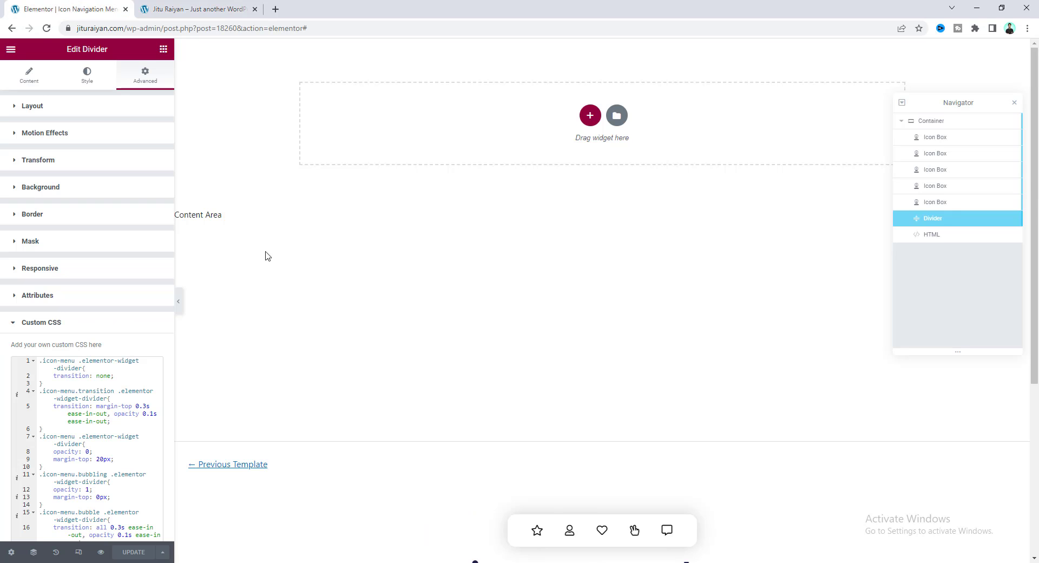
left_click(932, 124)
left_click(142, 75)
scroll(86, 390, "down", 4)
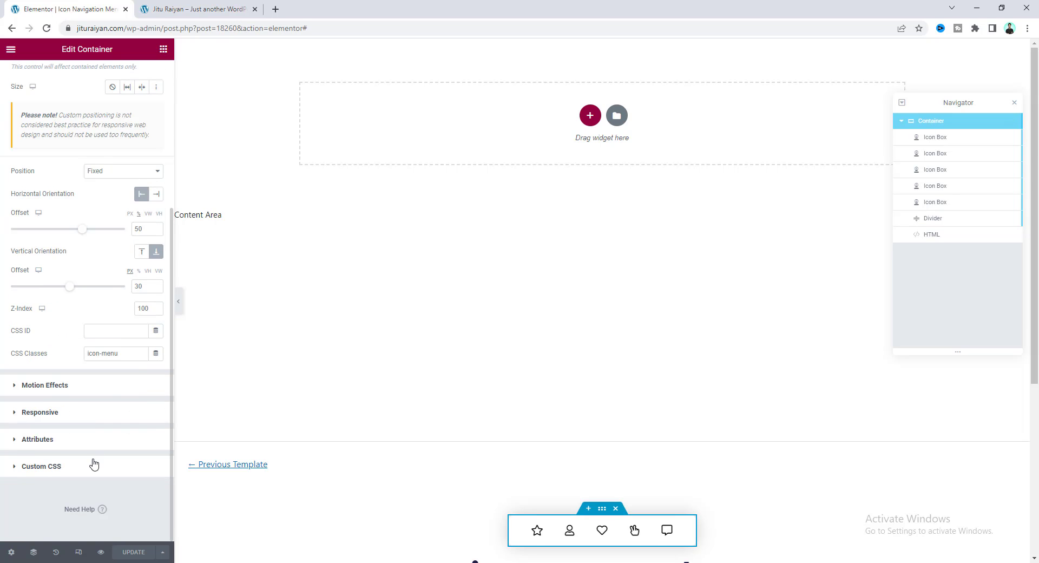
left_click(94, 466)
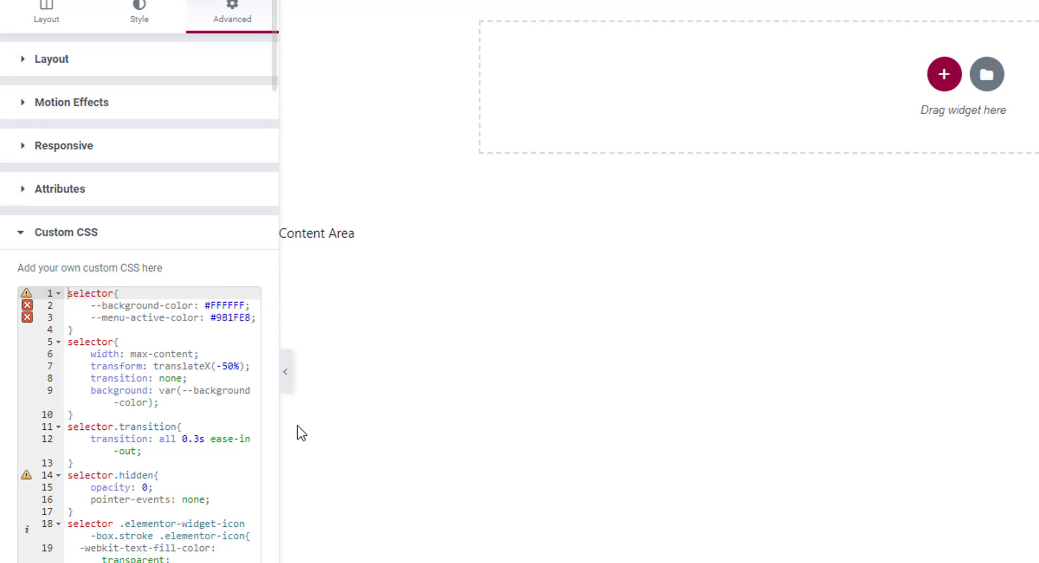
left_click_drag(205, 305, 250, 317)
type("redblue")
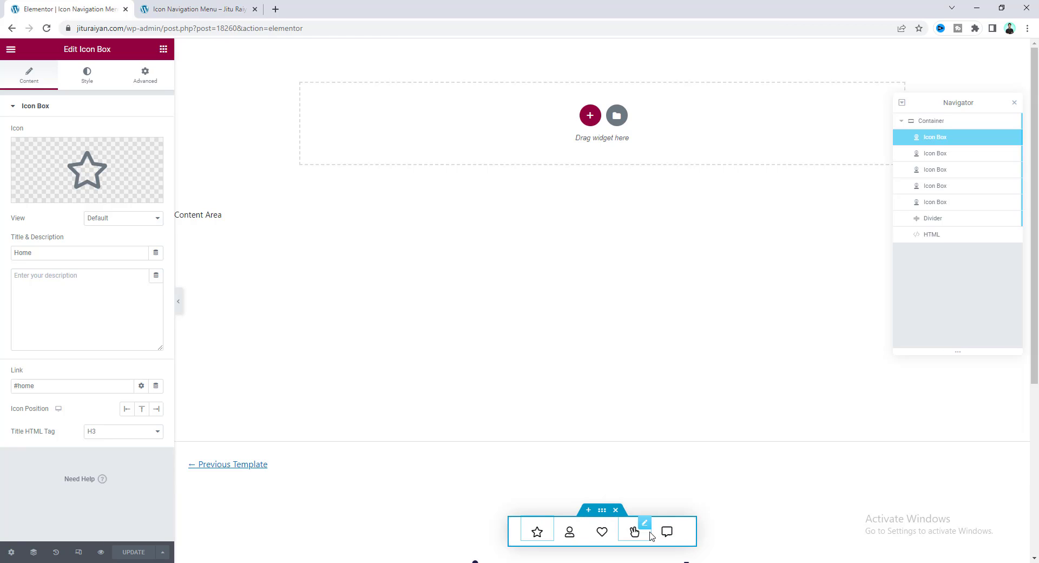
- Replace the icon of the About icon box with the Apple alt icon from the icon library
left_click(569, 533)
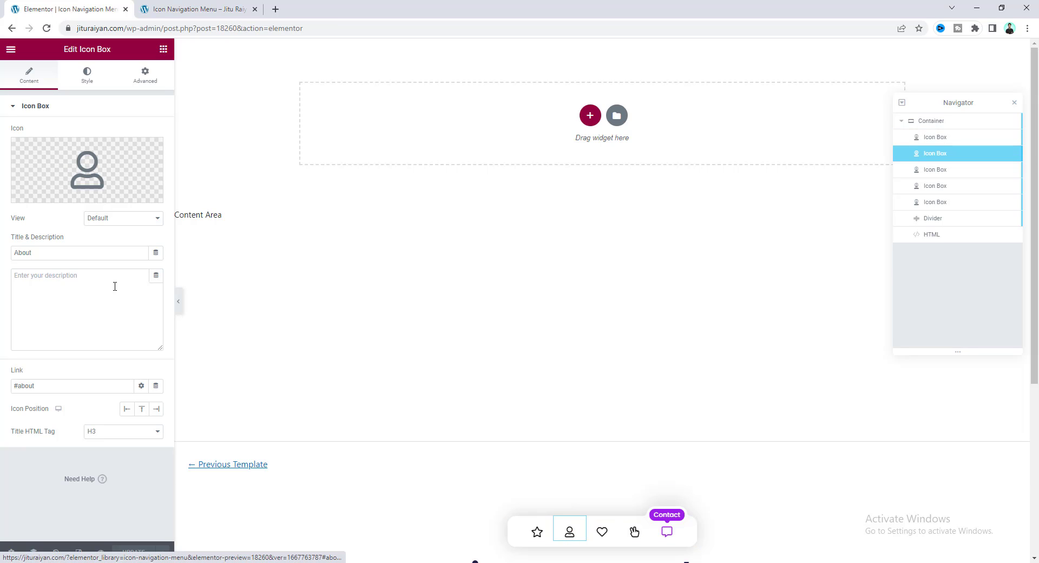
left_click(99, 190)
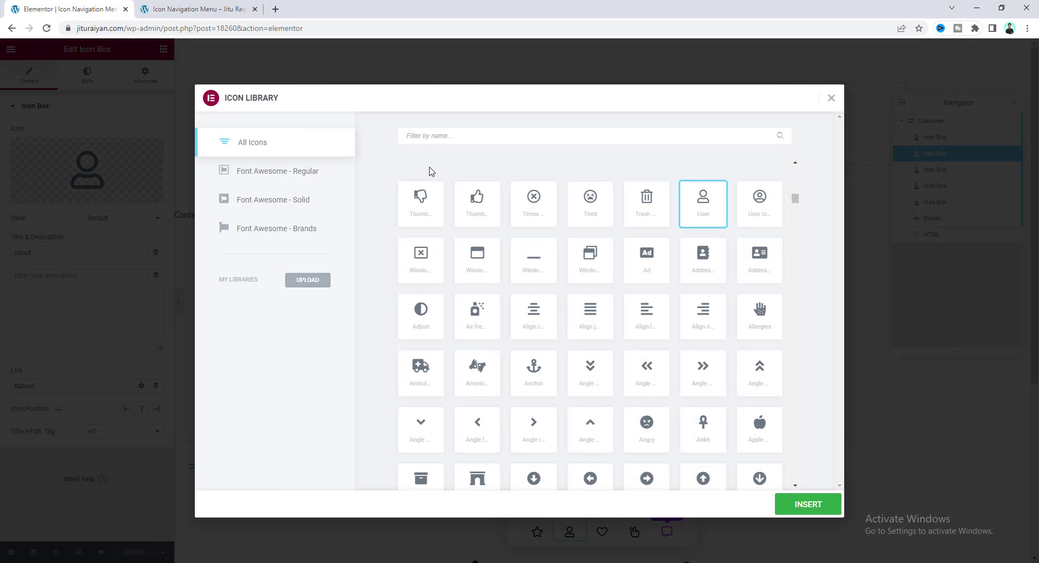
type("apple")
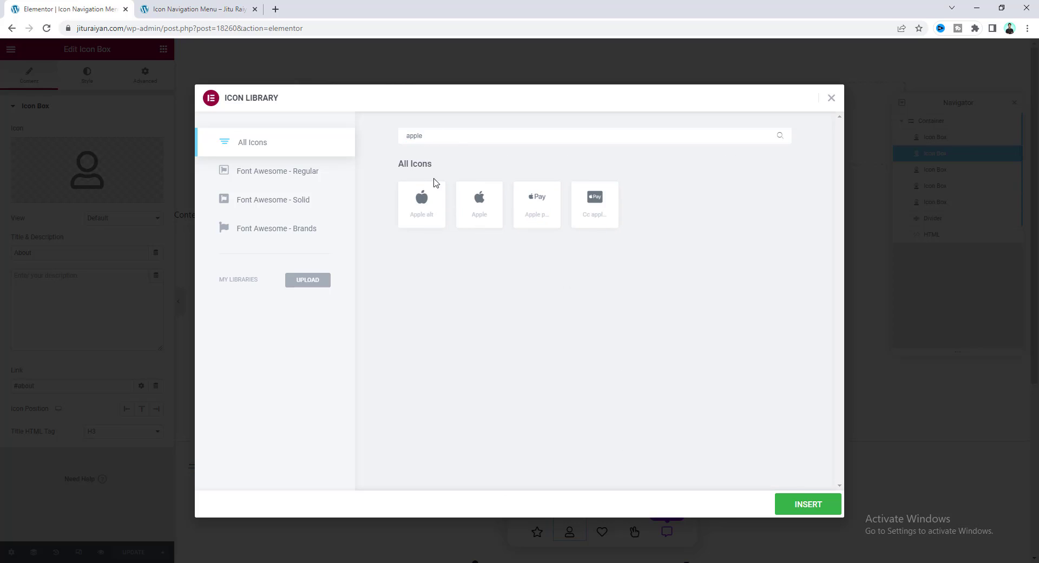
left_click(423, 210)
left_click(785, 502)
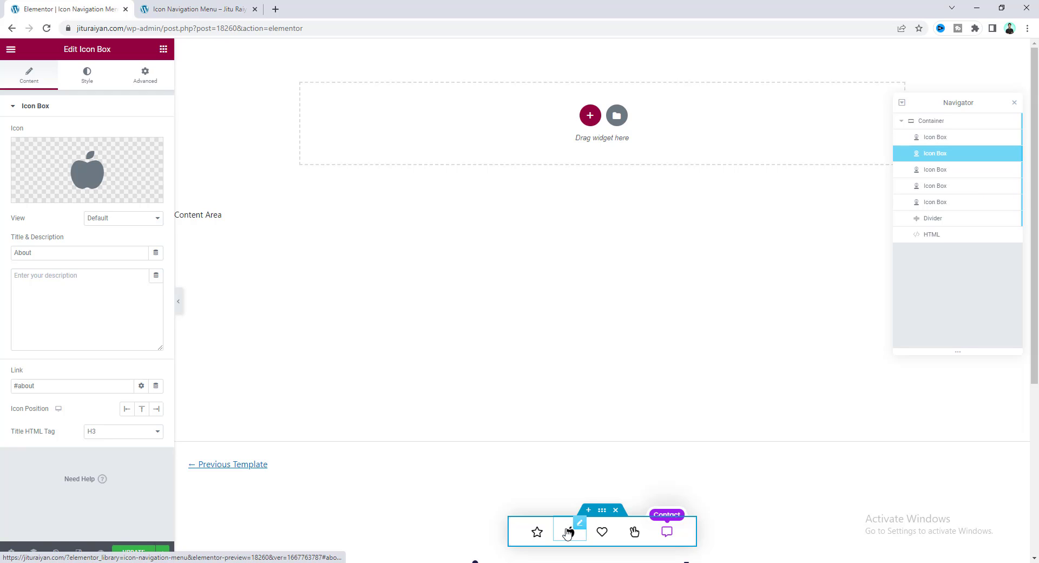
- Add the CSS class stroke to the About icon box
left_click(148, 81)
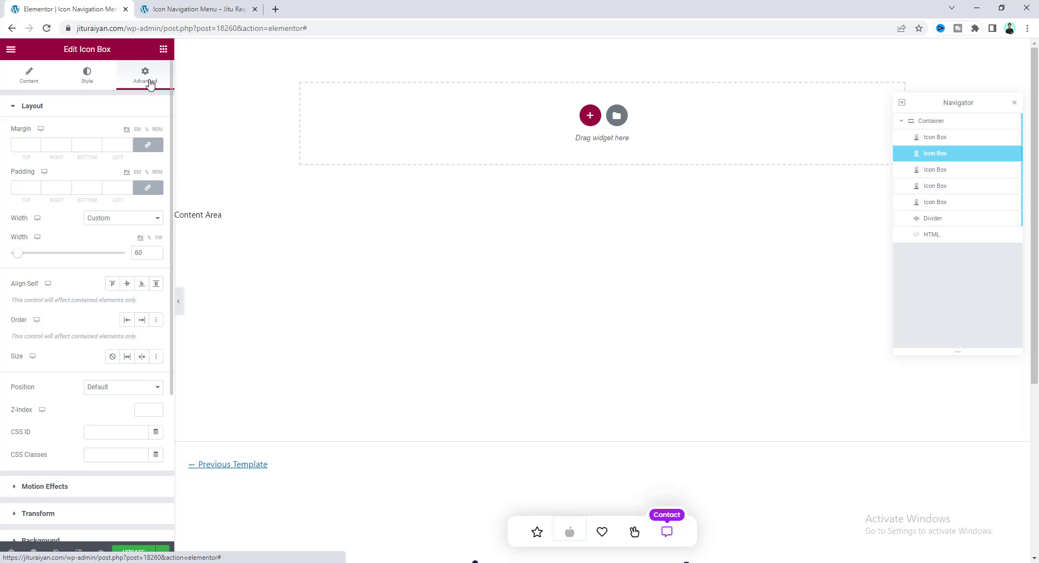
left_click(123, 455)
type("stroke")
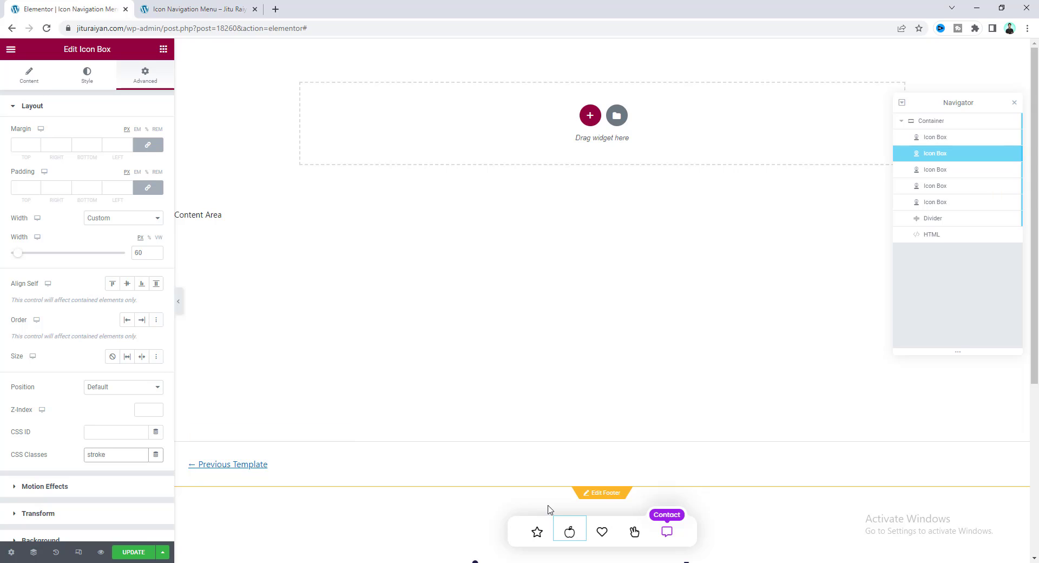
- Preview the icon menu container's layout in the tablet and mobile responsive modes, and exit the responsive preview
left_click(525, 520)
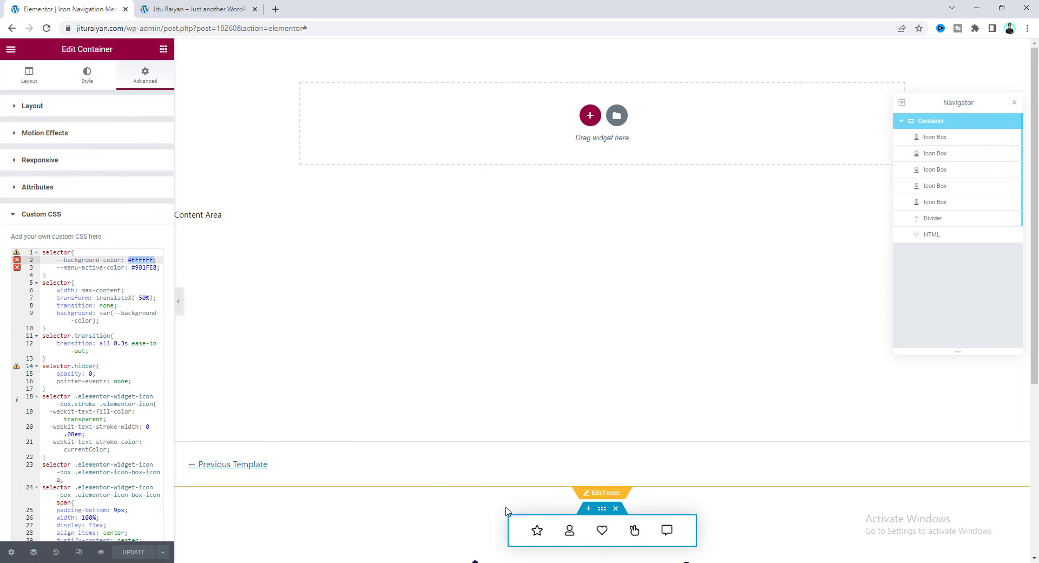
left_click(78, 552)
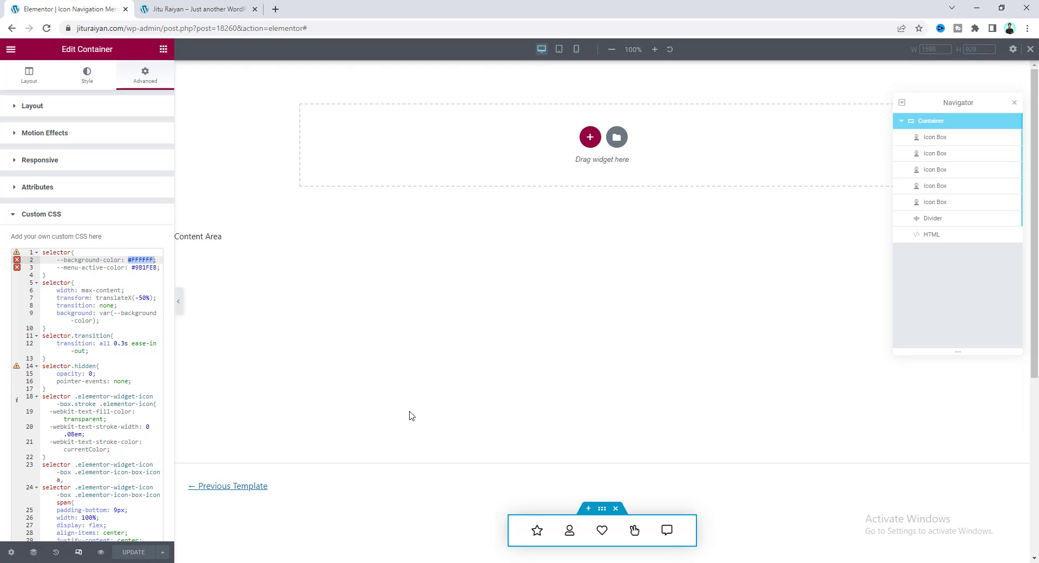
left_click(560, 48)
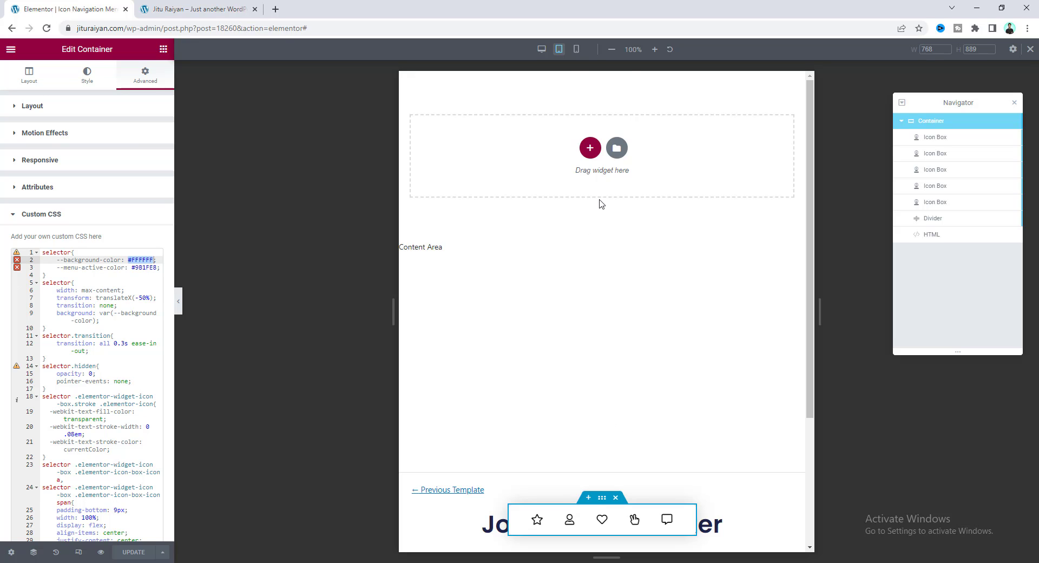
left_click(576, 49)
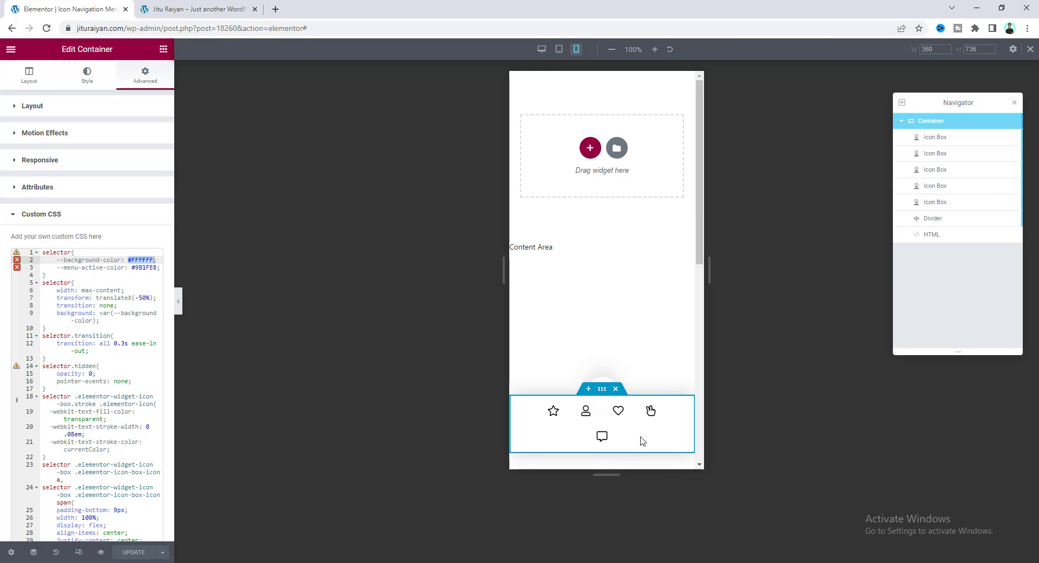
left_click(1030, 49)
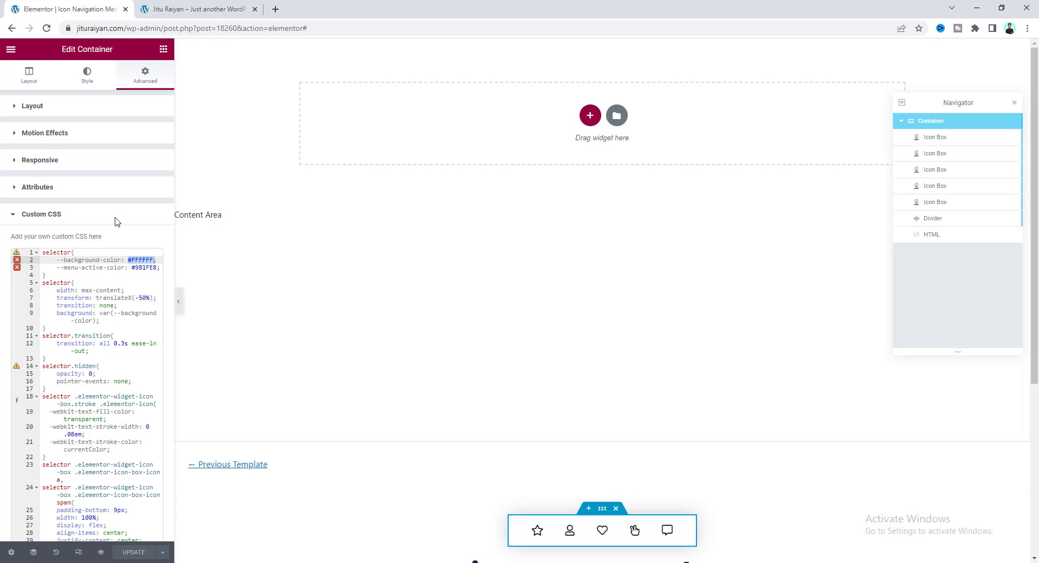
- Set the icon menu container to No Wrap and, in mobile responsive mode, set its vertical offset to -1 px
left_click(28, 76)
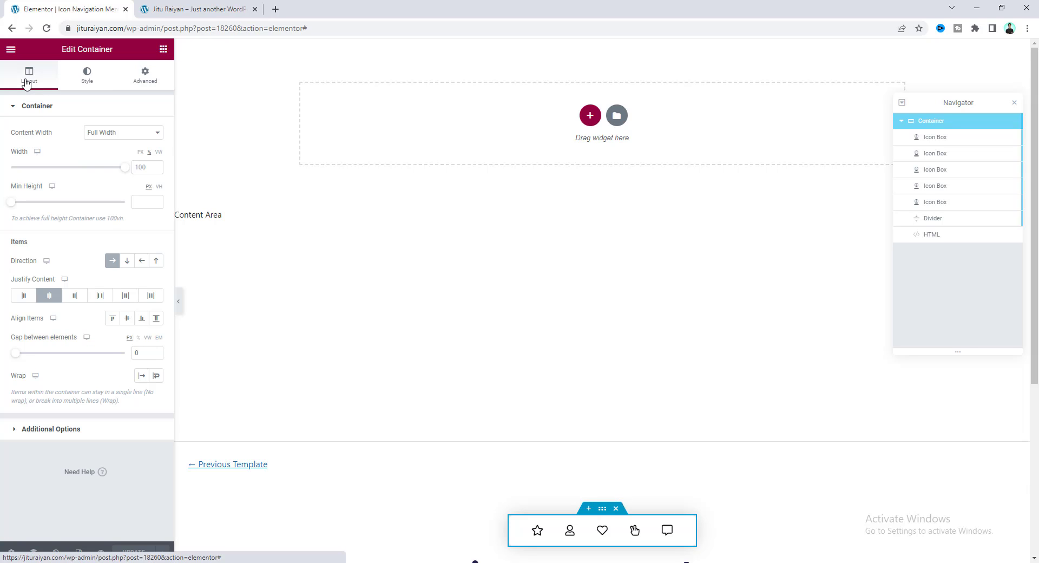
left_click(142, 377)
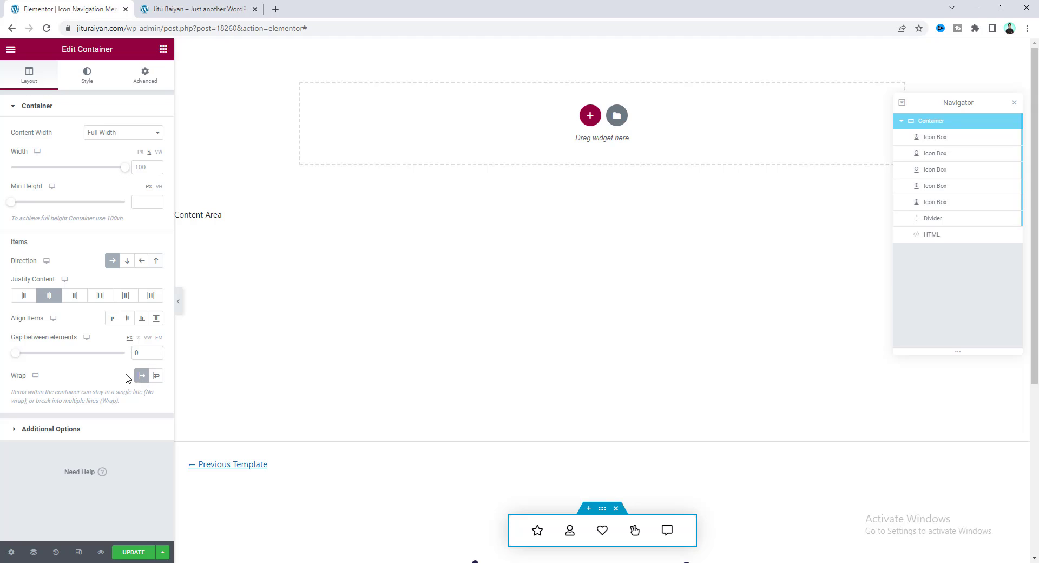
left_click(78, 551)
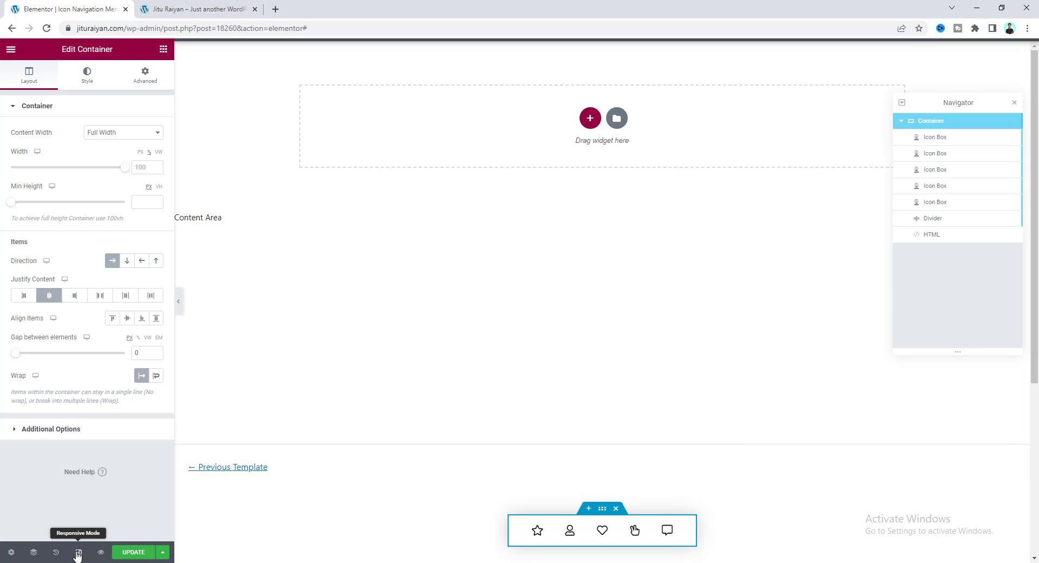
left_click(576, 48)
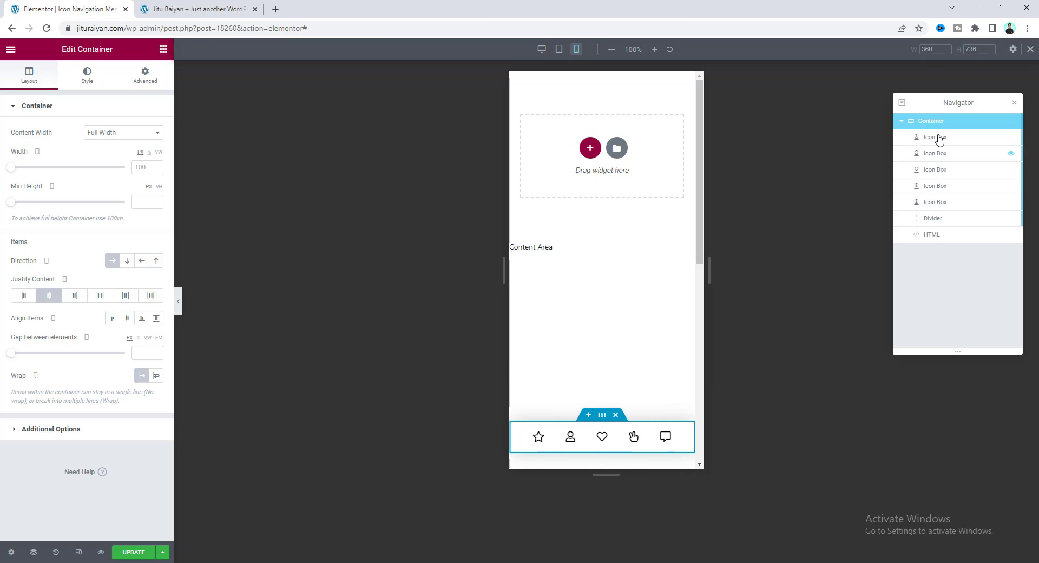
left_click(138, 85)
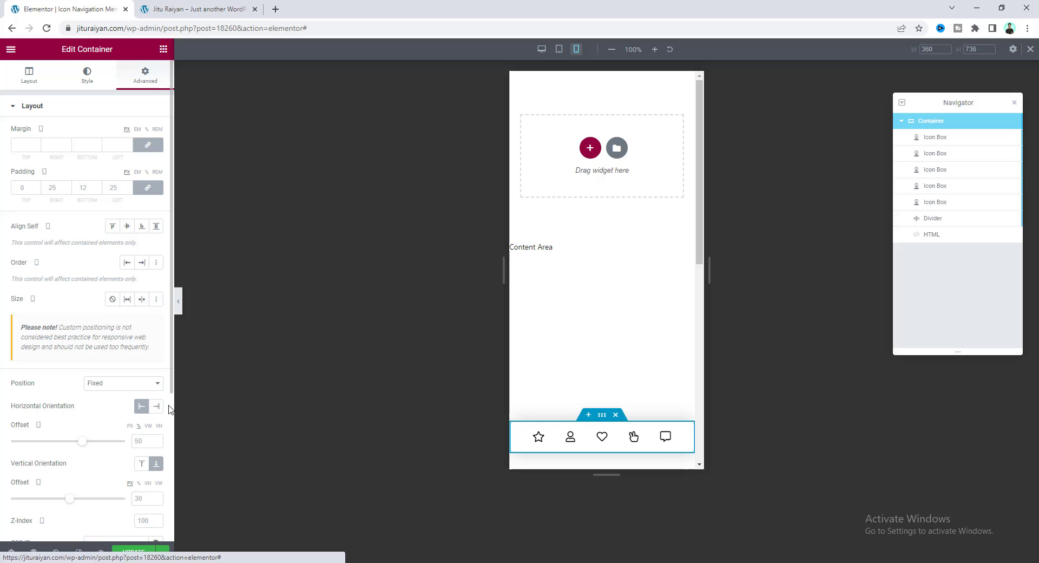
double_click(143, 496)
type("-1")
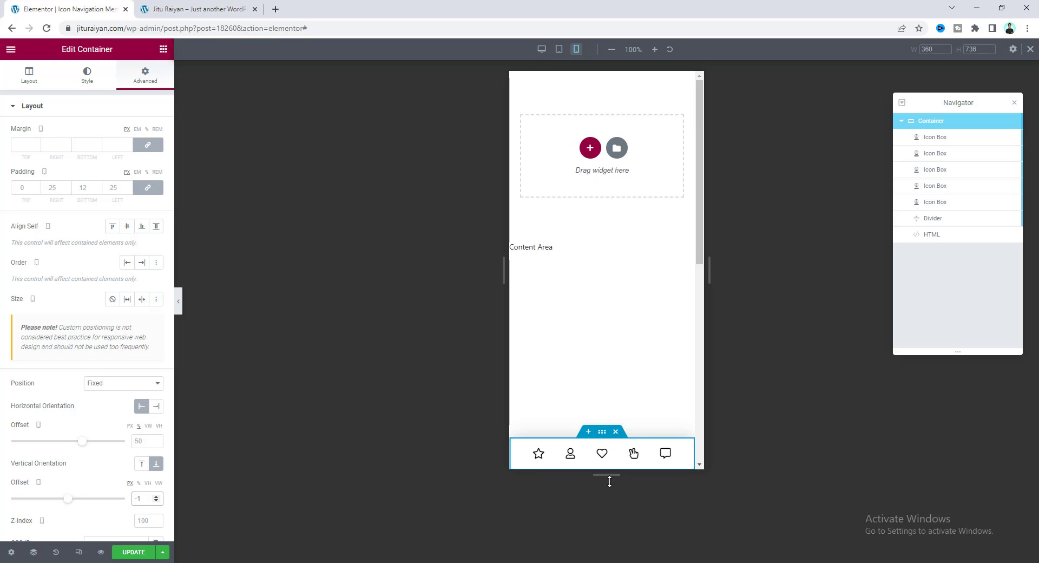
- For mobile, set the container's border radius to 15, 15, 0, 0 and its unlinked padding to 0, 20, 12, 20
left_click(86, 81)
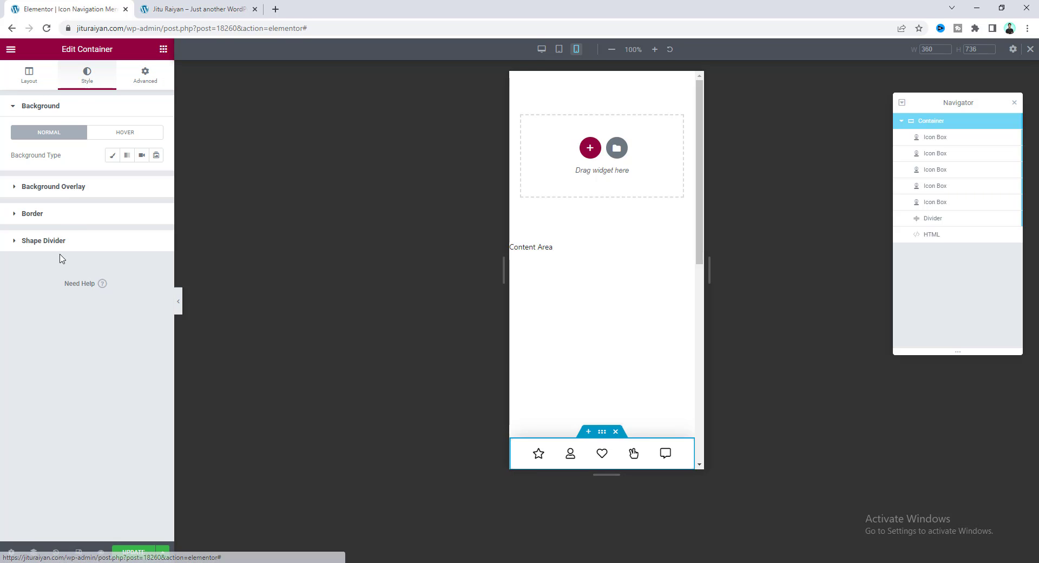
left_click(67, 218)
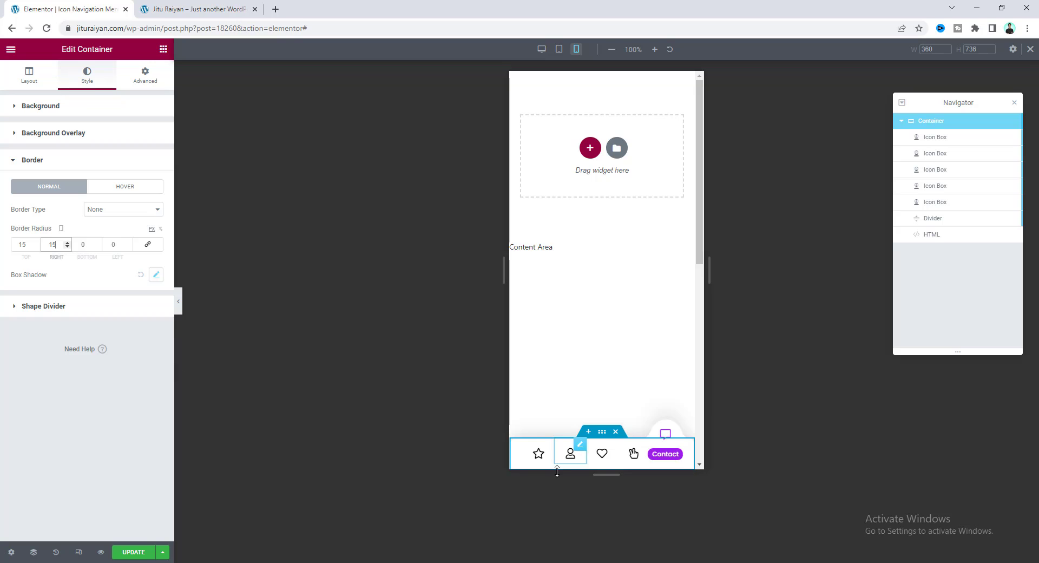
left_click(140, 88)
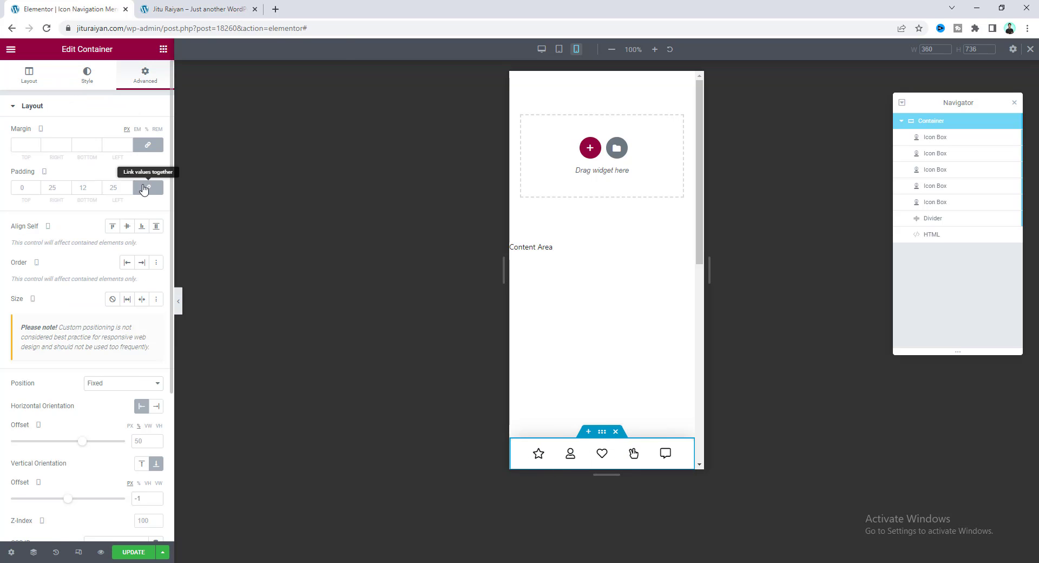
left_click(67, 189)
left_click(68, 189)
- Check the icon menu on the live page in the browser's iPhone 12 Pro device emulation
key("ctrl+Tab")
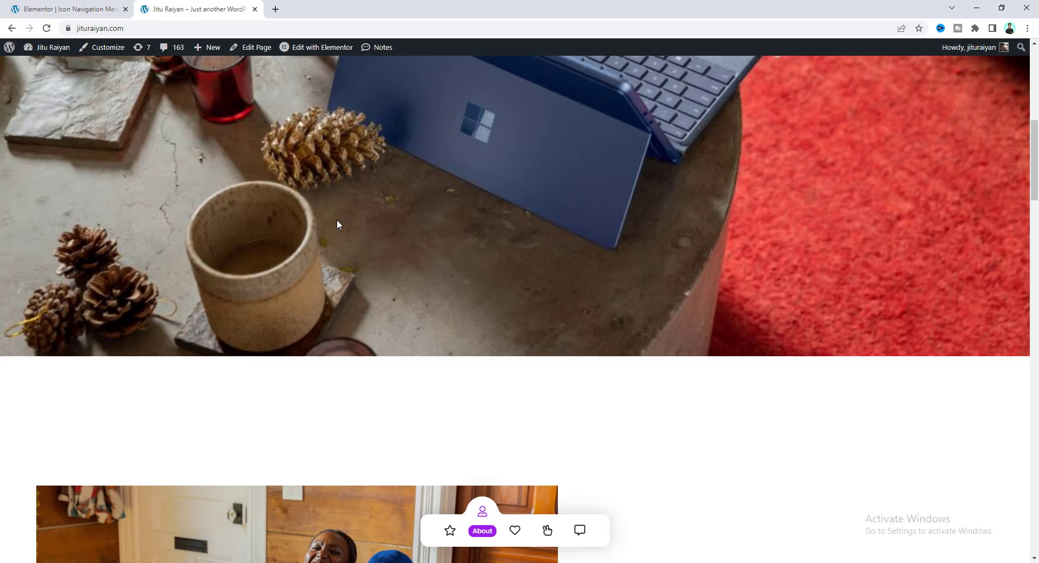
right_click(353, 244)
left_click(397, 336)
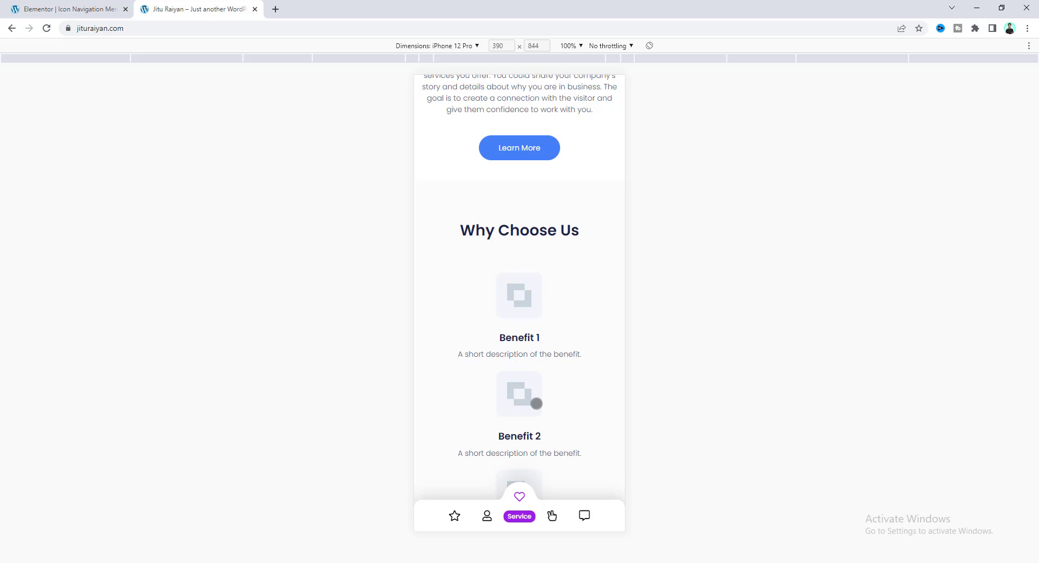
- Back in the template editor, add the CSS class v2 to the container and check the menu on the live page
left_click(54, 9)
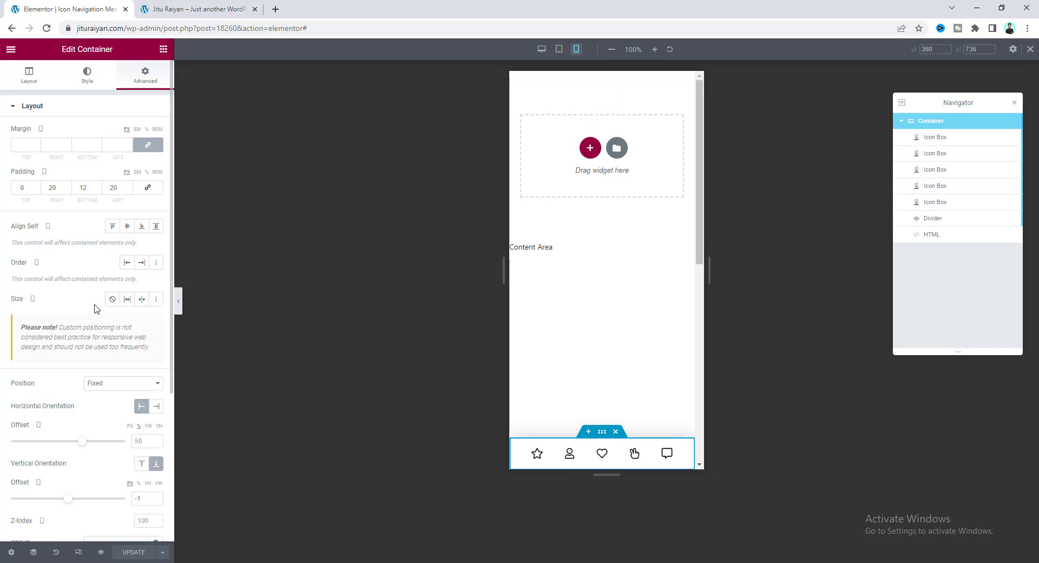
scroll(96, 309, "down", 4)
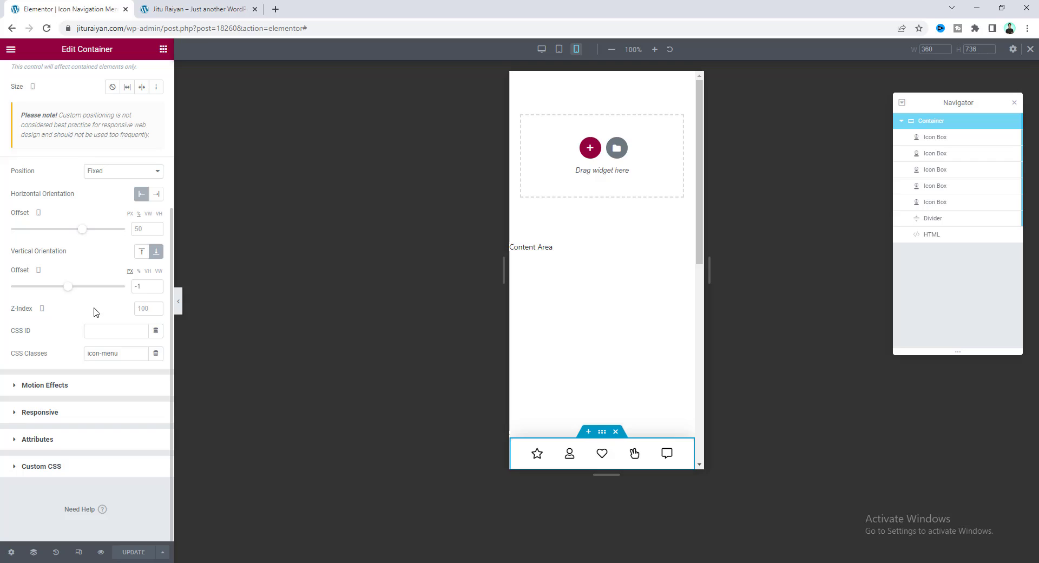
left_click(128, 355)
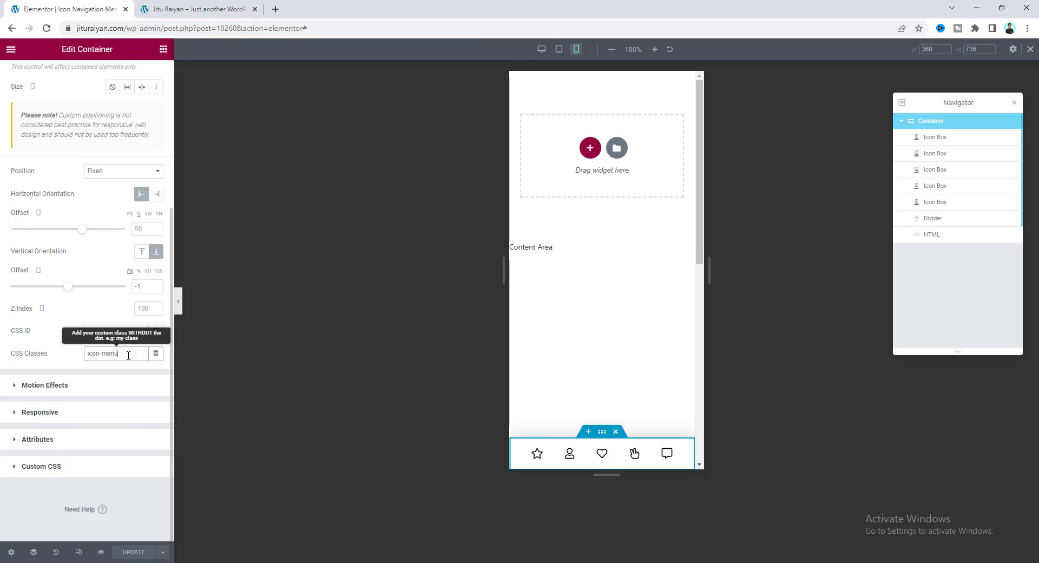
type("v")
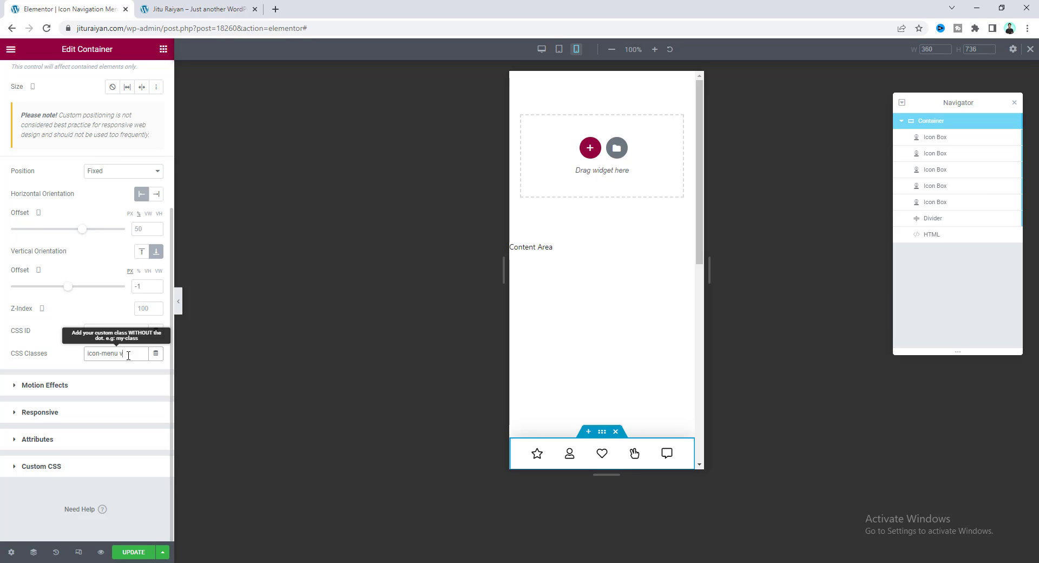
type("2")
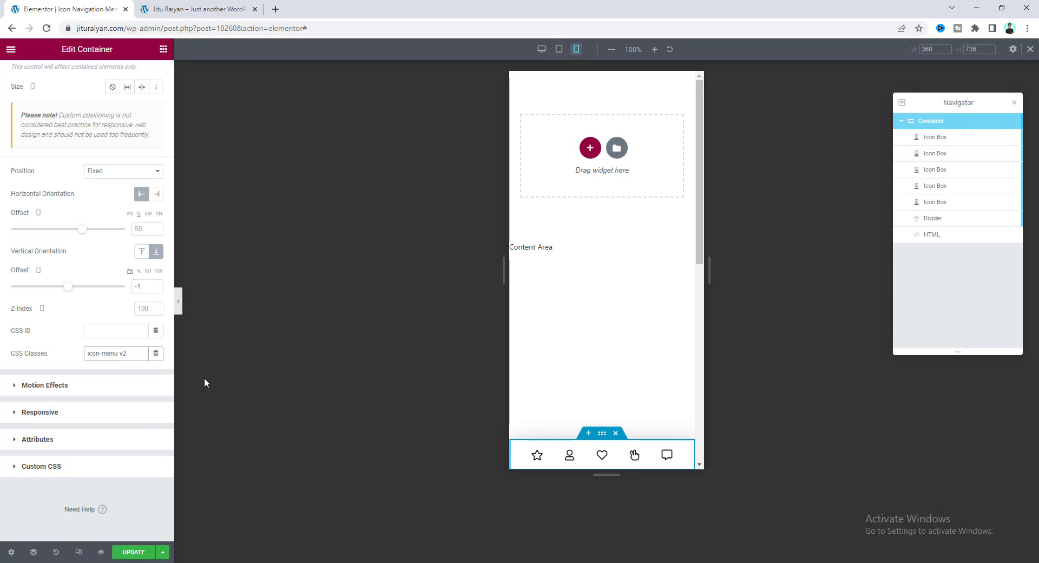
key("ctrl+Tab")
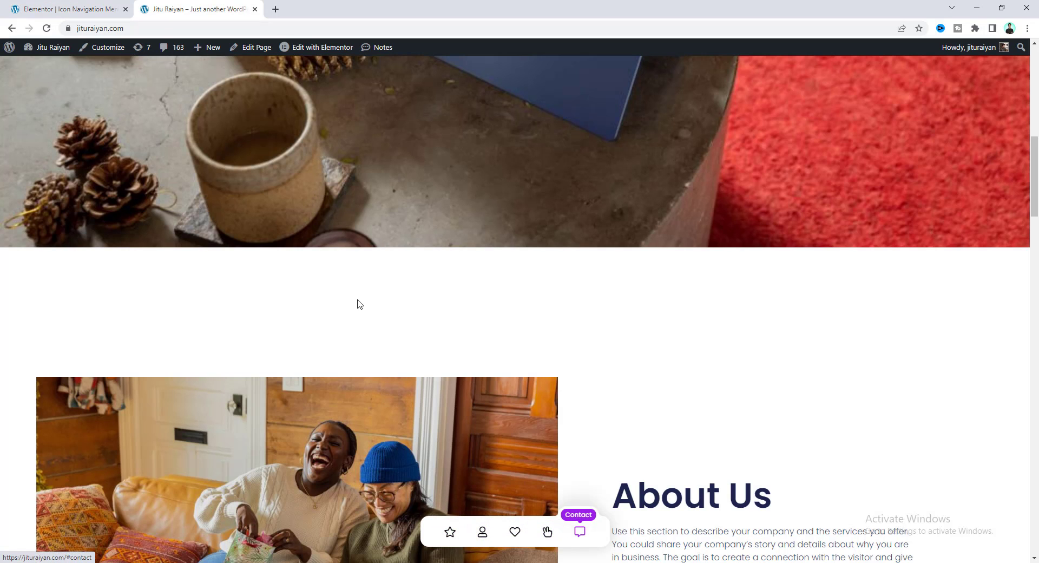
- Back in the template editor, change the container's CSS classes to icon-menu v3 and update the template
left_click(38, 9)
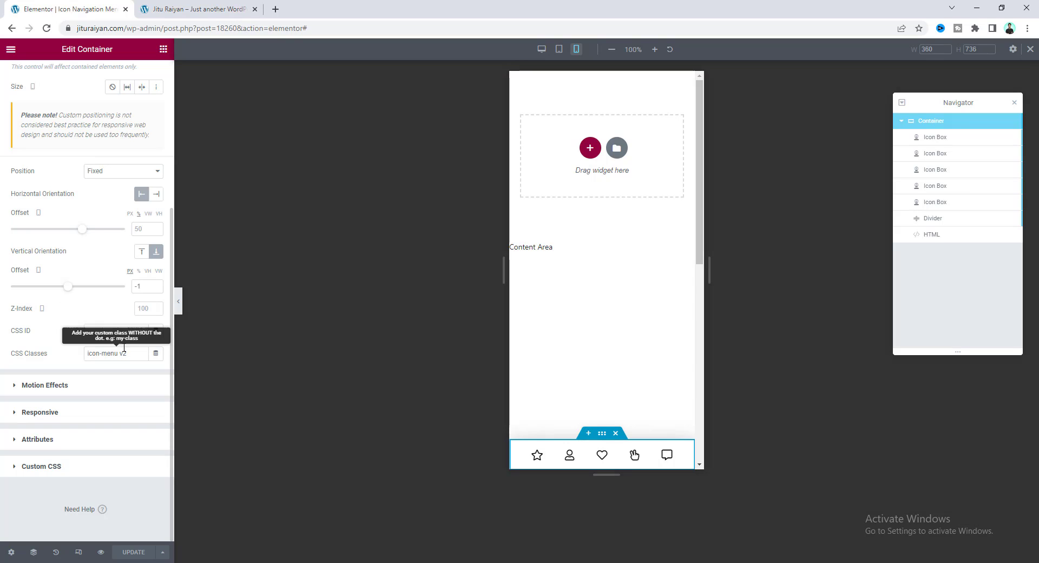
left_click_drag(124, 352, 131, 352)
type("1")
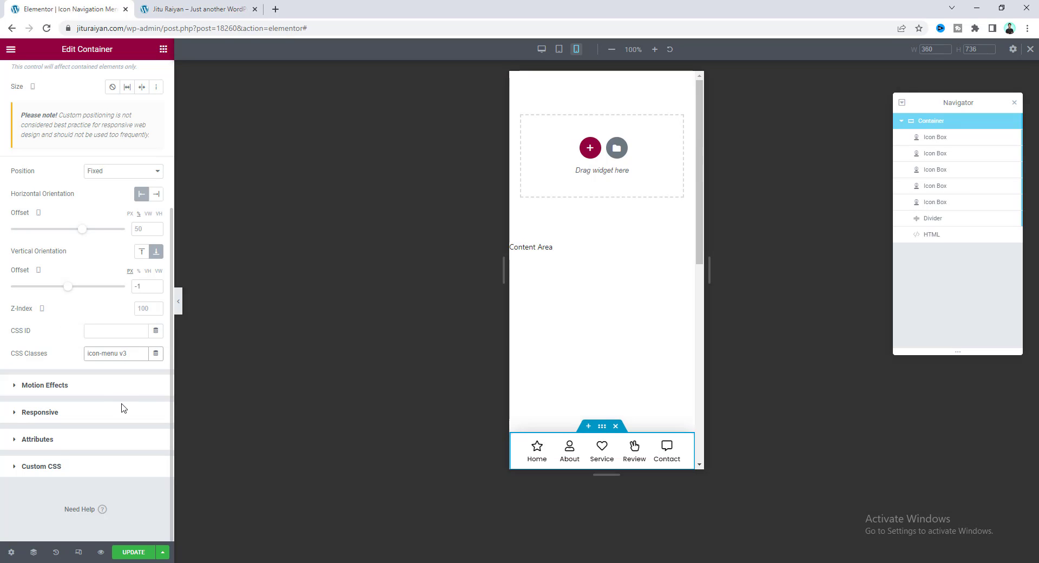
left_click(134, 551)
- Check the v3 menu style on the live page, including its active icons while scrolling in iPhone 12 Pro emulation
key("ctrl+Tab")
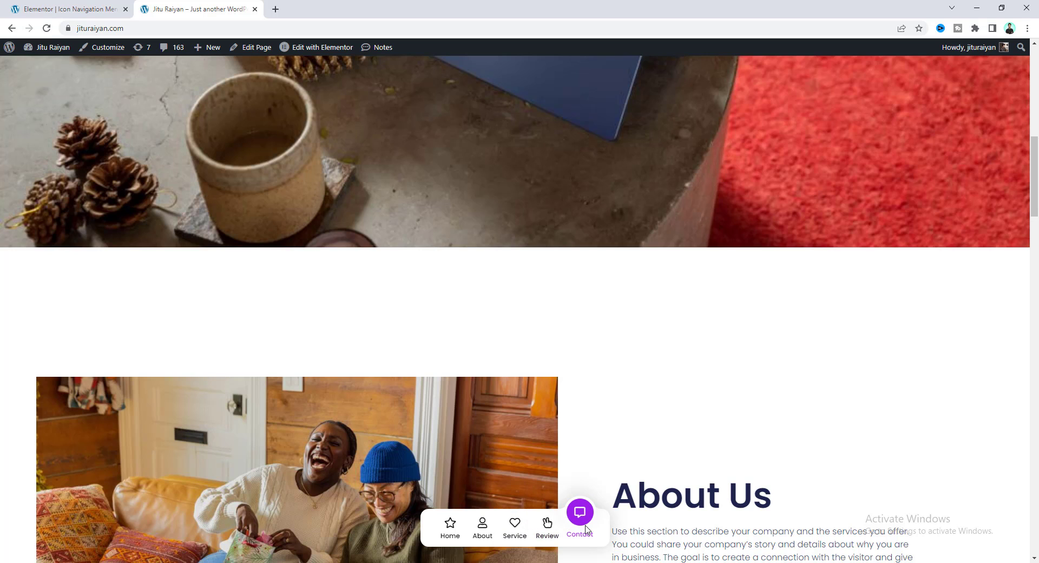
right_click(307, 252)
left_click(352, 402)
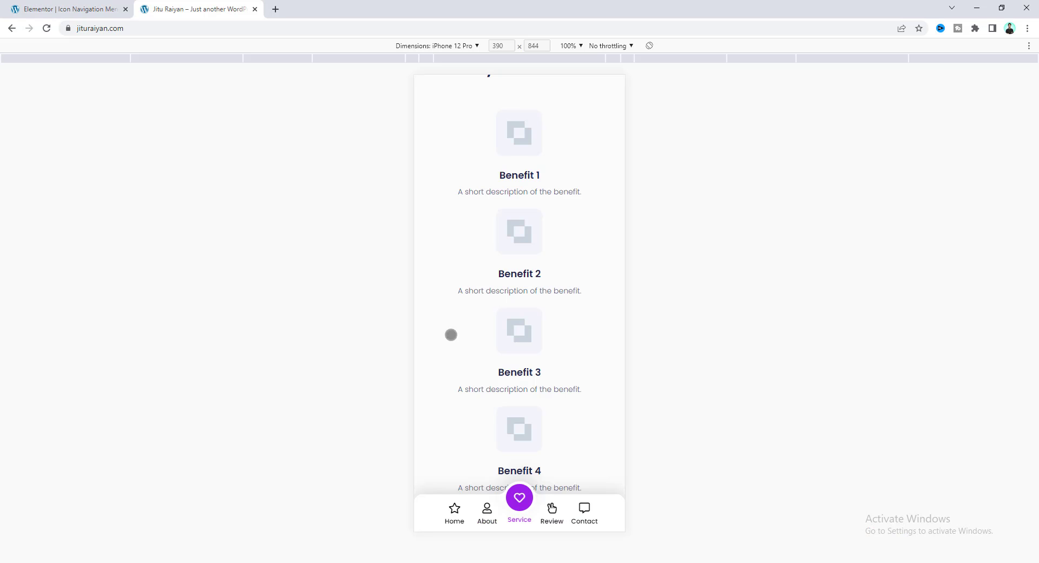
scroll(514, 353, "up", 15)
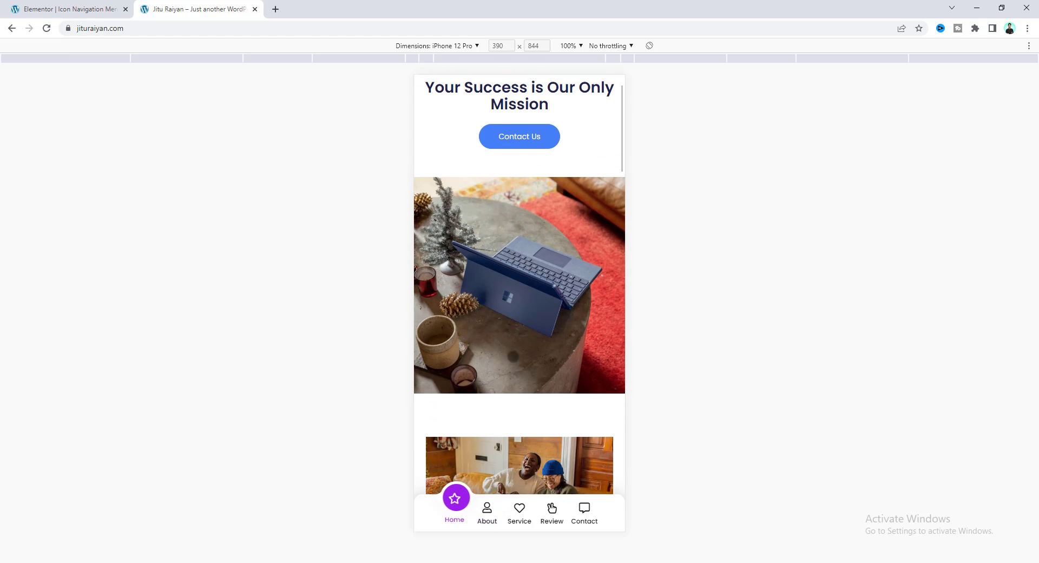
scroll(513, 356, "up", 2)
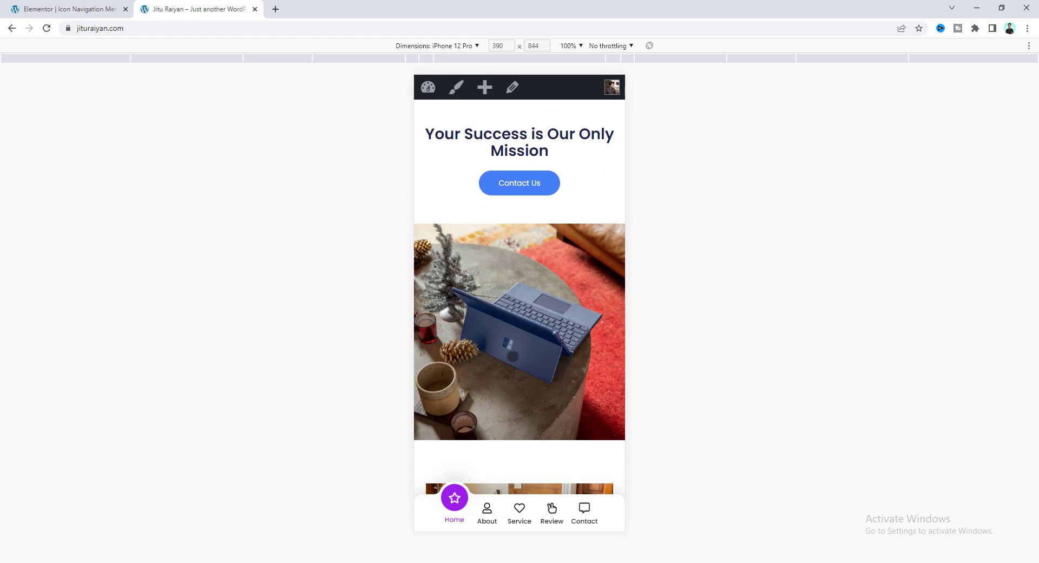